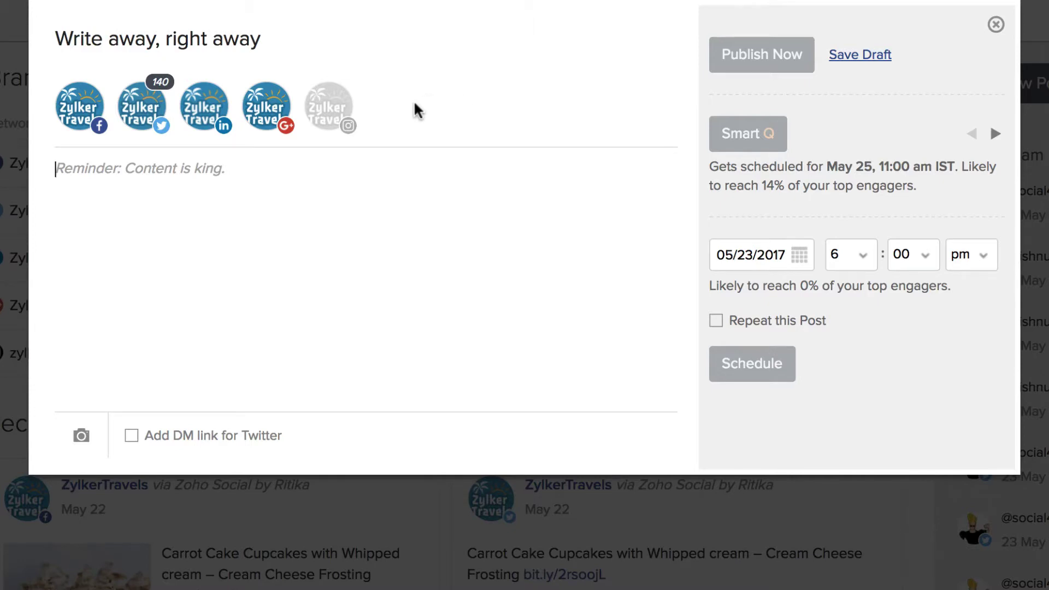
Exclude LinkedIn and write the post 'Grab hold of our latest cupcakes! #cupcakes #chocolate'
left_click(207, 108)
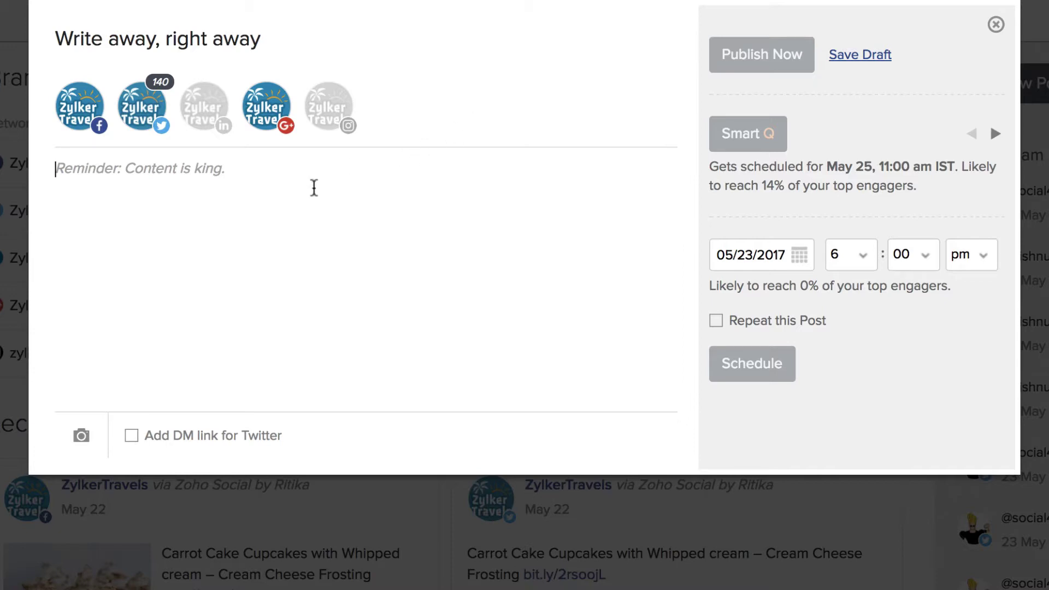
type("G")
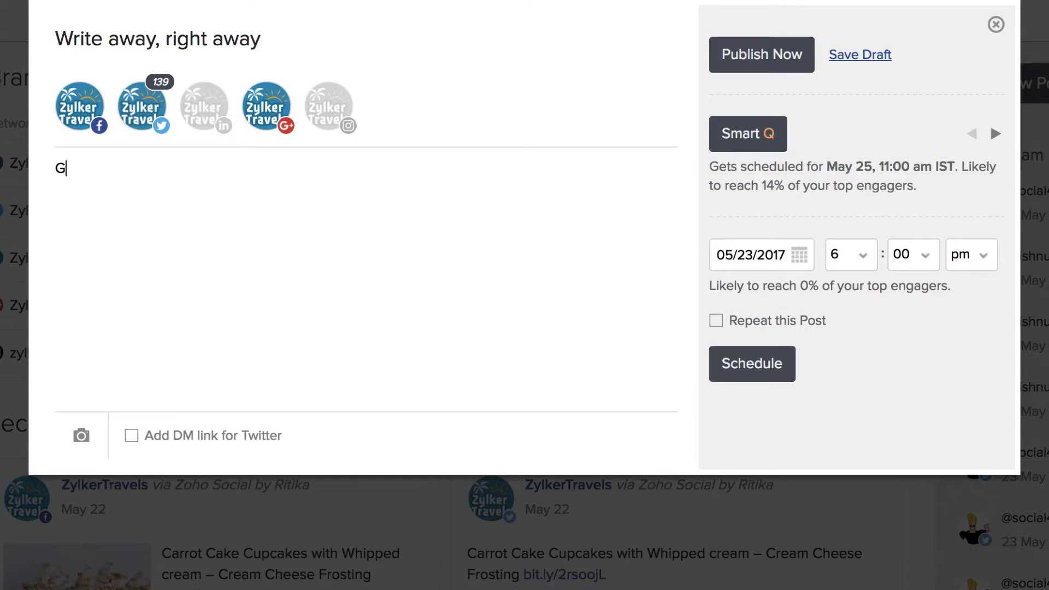
type("rab hold of ")
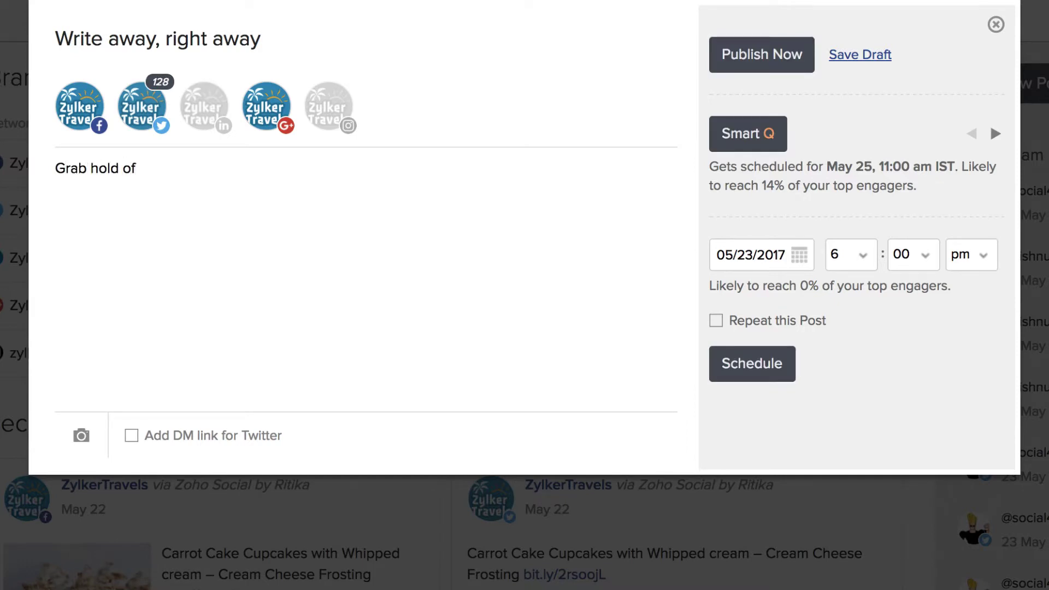
type("our latest ")
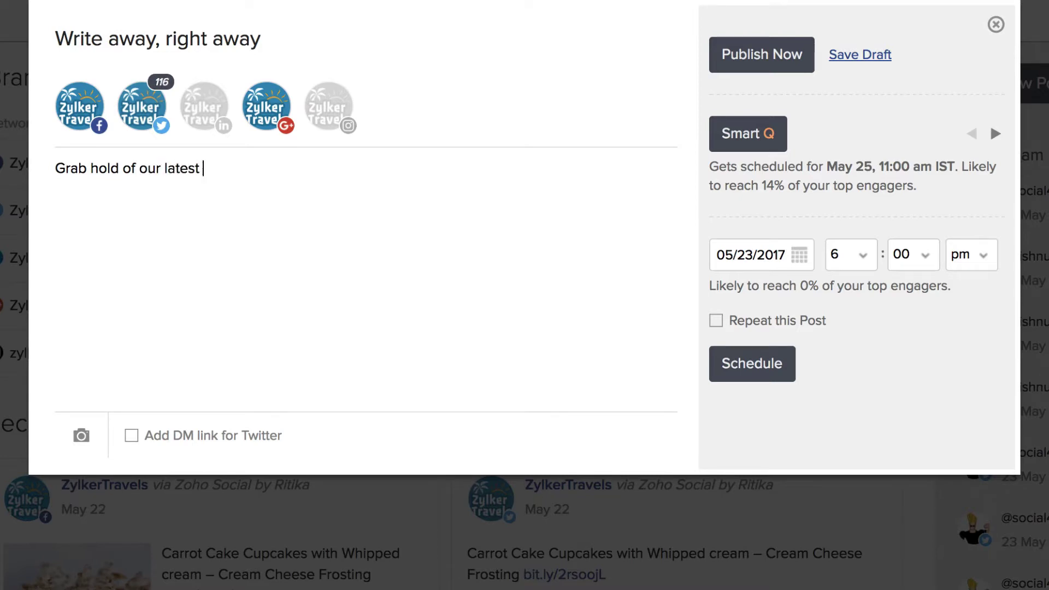
type("cupcakes")
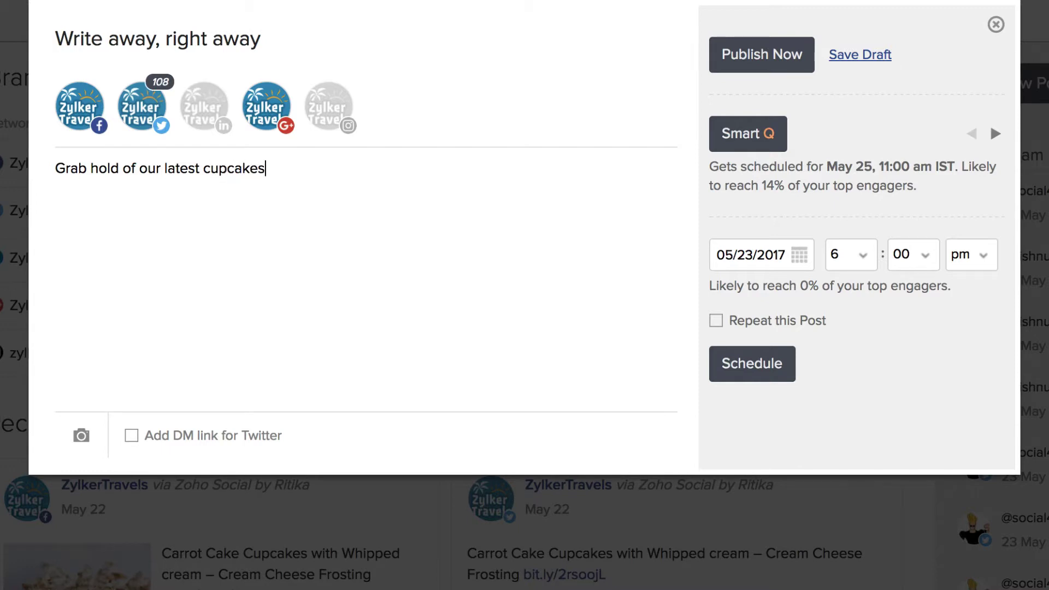
type("! #cup")
type("cakes ")
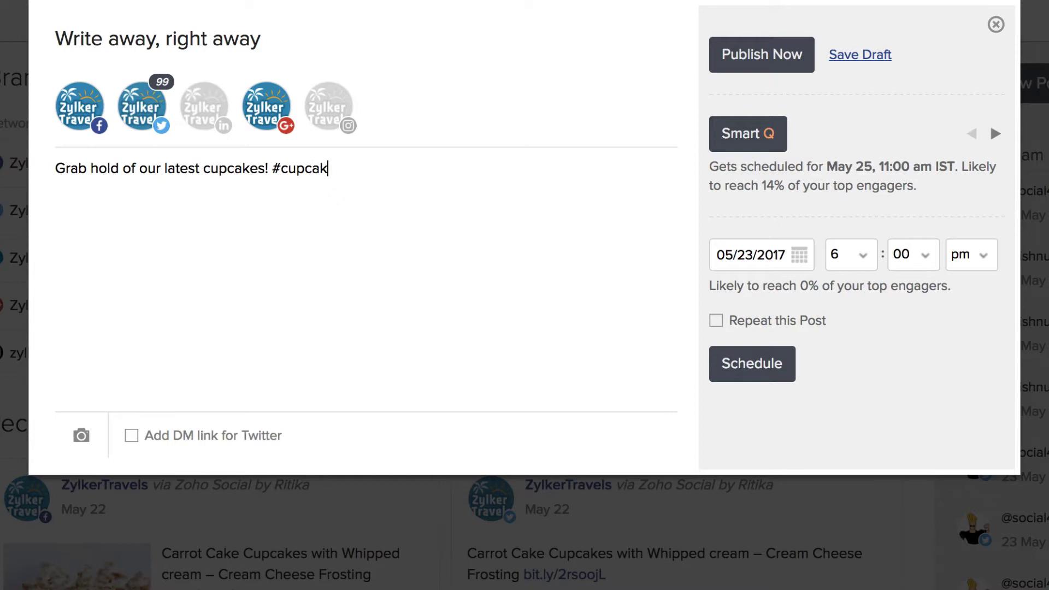
type("#chocolate")
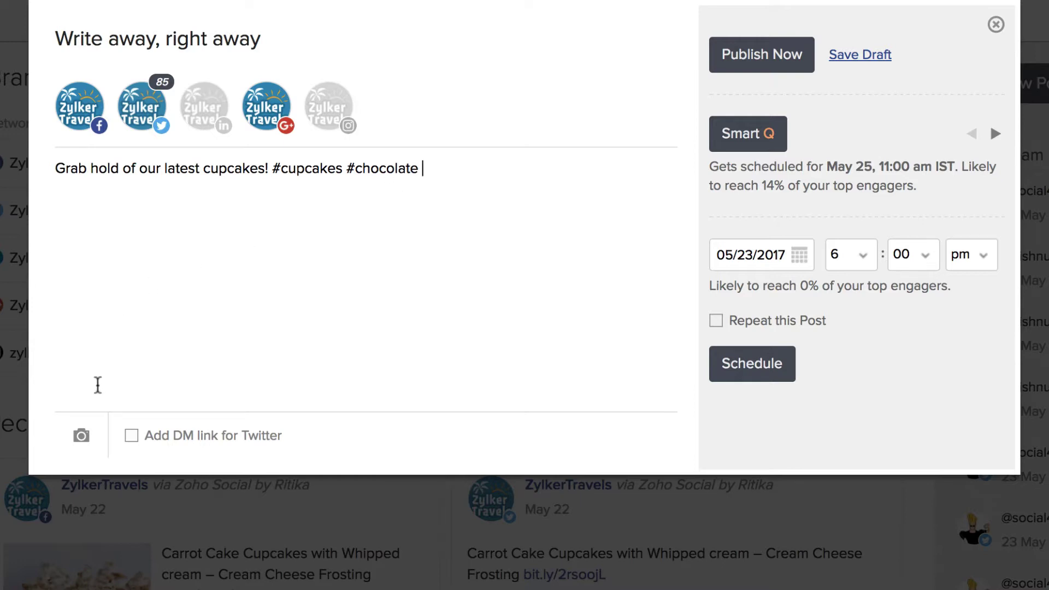
Attach the Cupcakes.jpeg photo to the cupcakes post
left_click(82, 433)
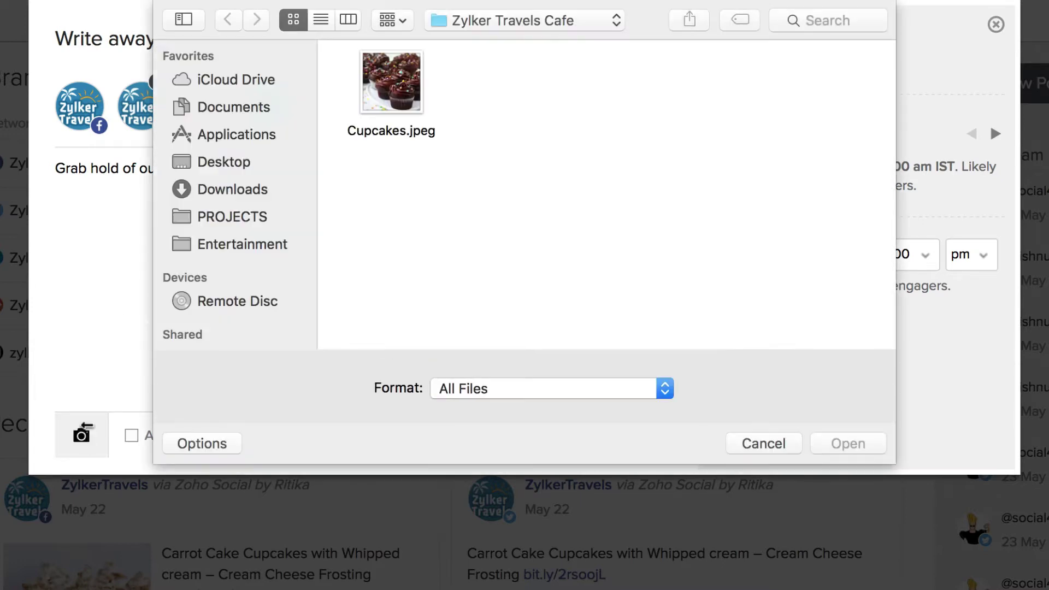
left_click(388, 89)
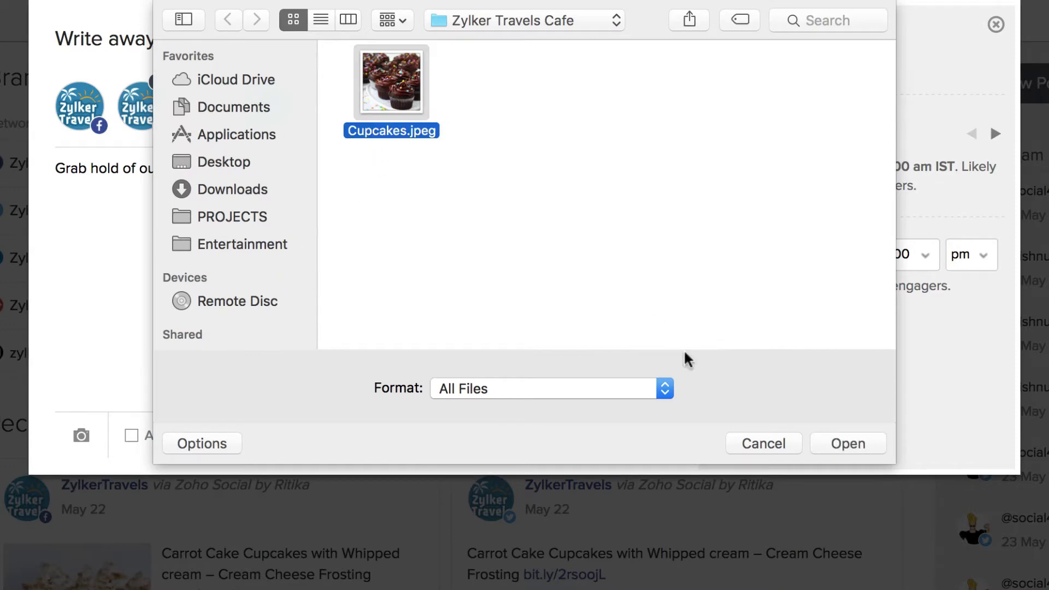
left_click(831, 444)
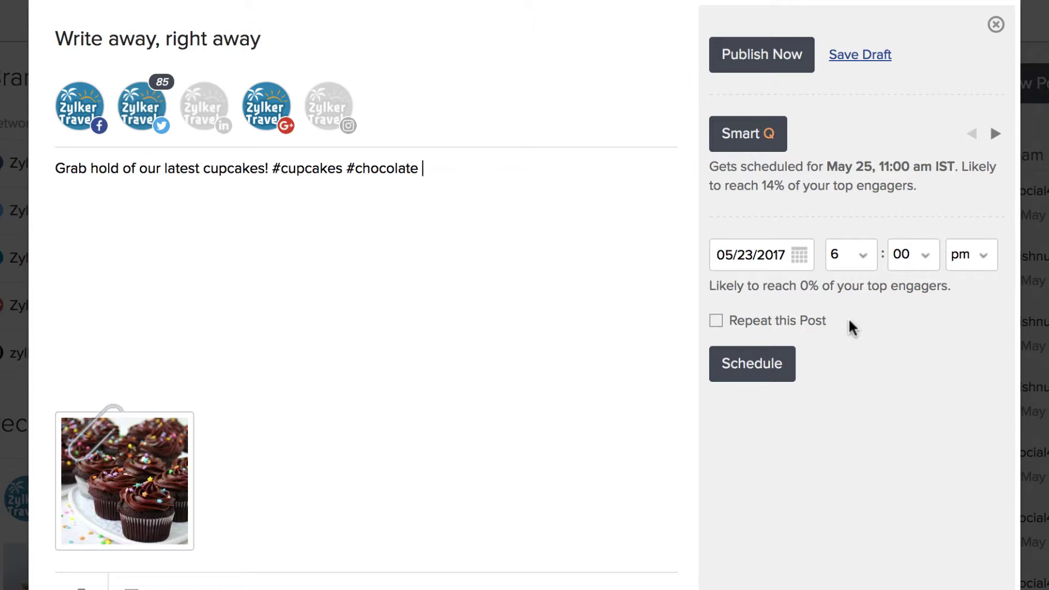
Set the post's publish date to May 26, 2017 at 8:00 am
left_click(794, 258)
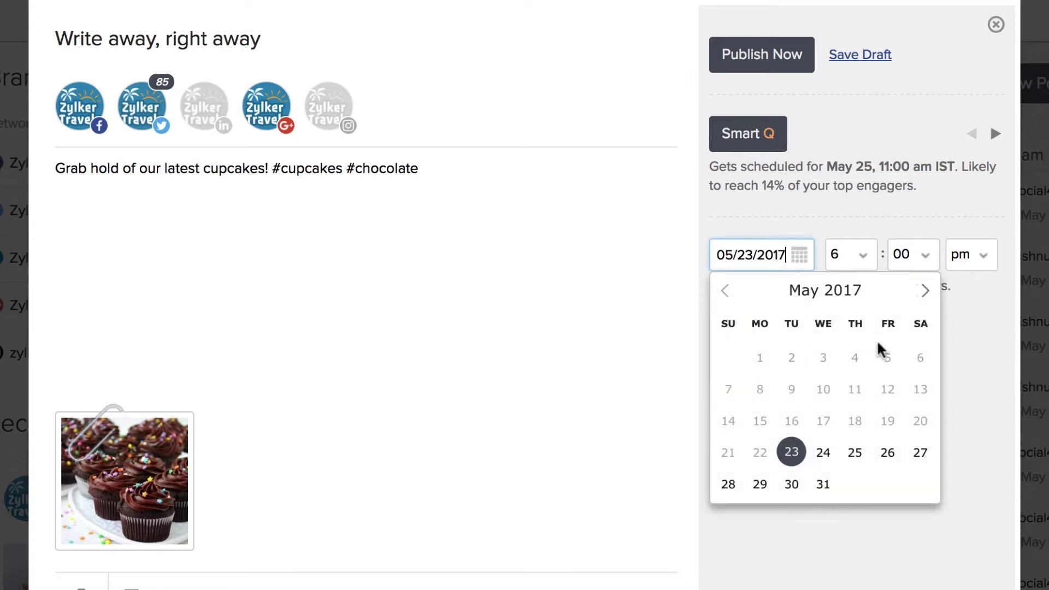
left_click(888, 453)
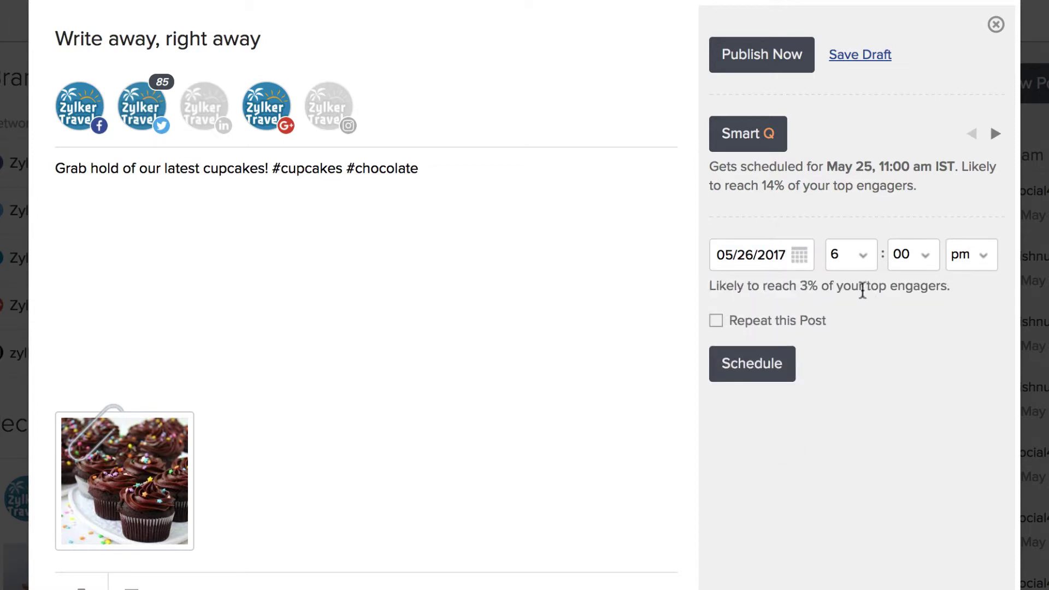
left_click(855, 257)
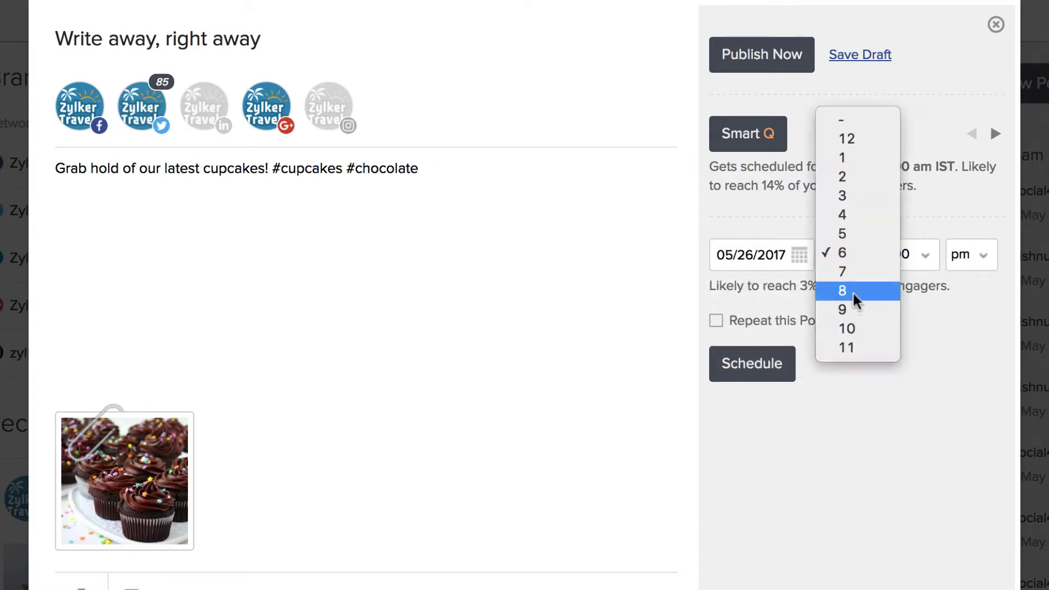
left_click(853, 290)
left_click(920, 260)
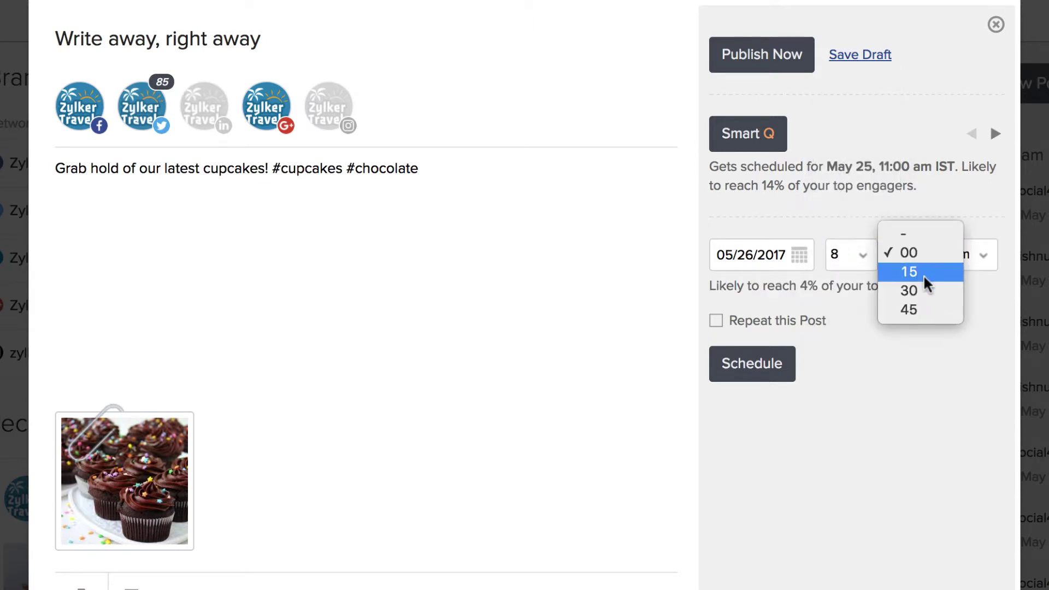
left_click(925, 252)
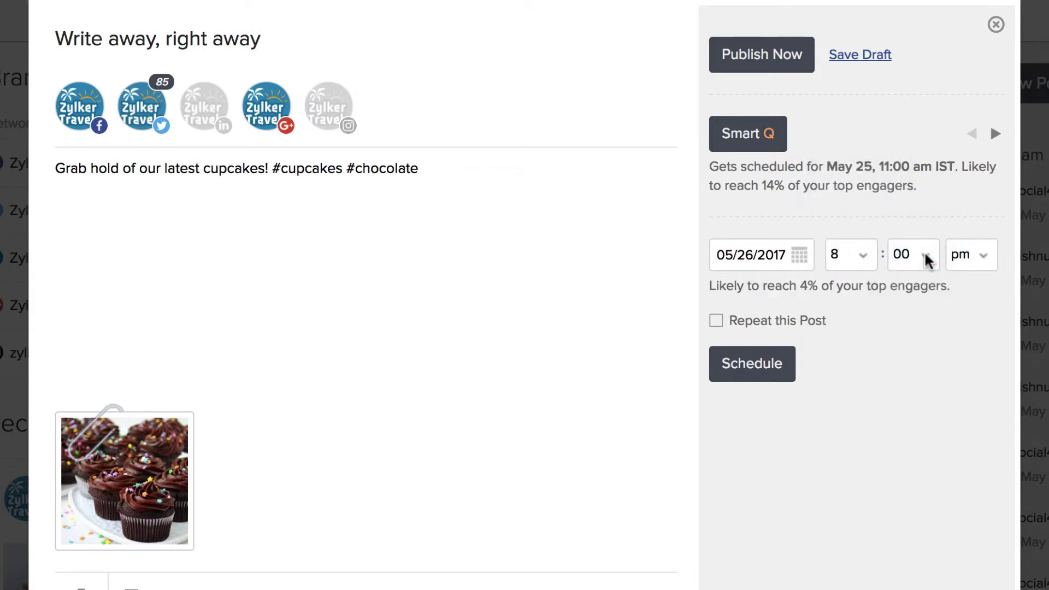
left_click(964, 256)
left_click(969, 234)
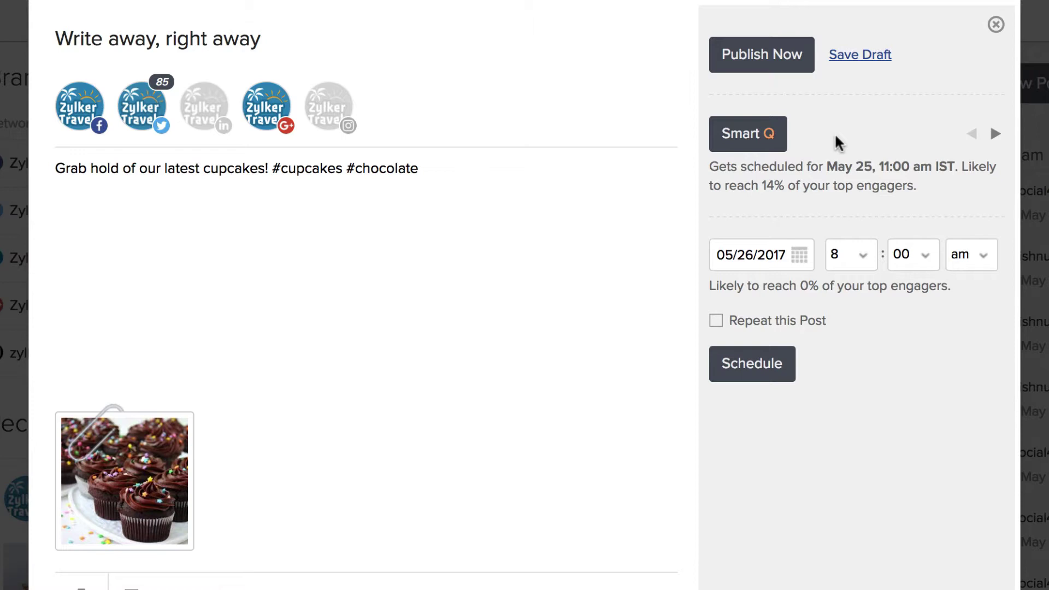
Step through Smart Q suggestions to May 25, 12:00 pm and tick Repeat this Post
left_click(995, 134)
left_click(995, 135)
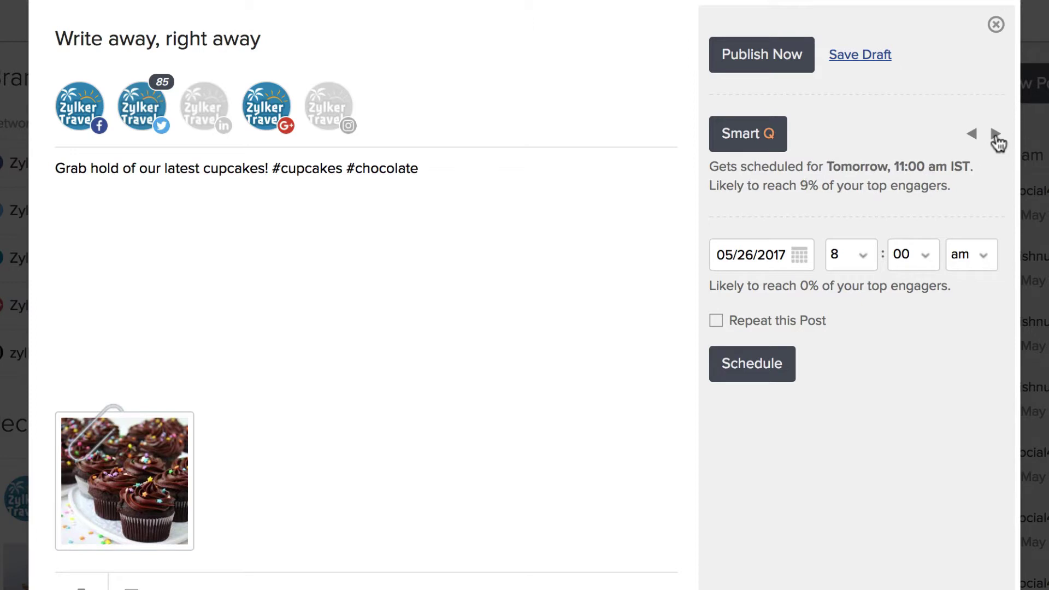
left_click(995, 134)
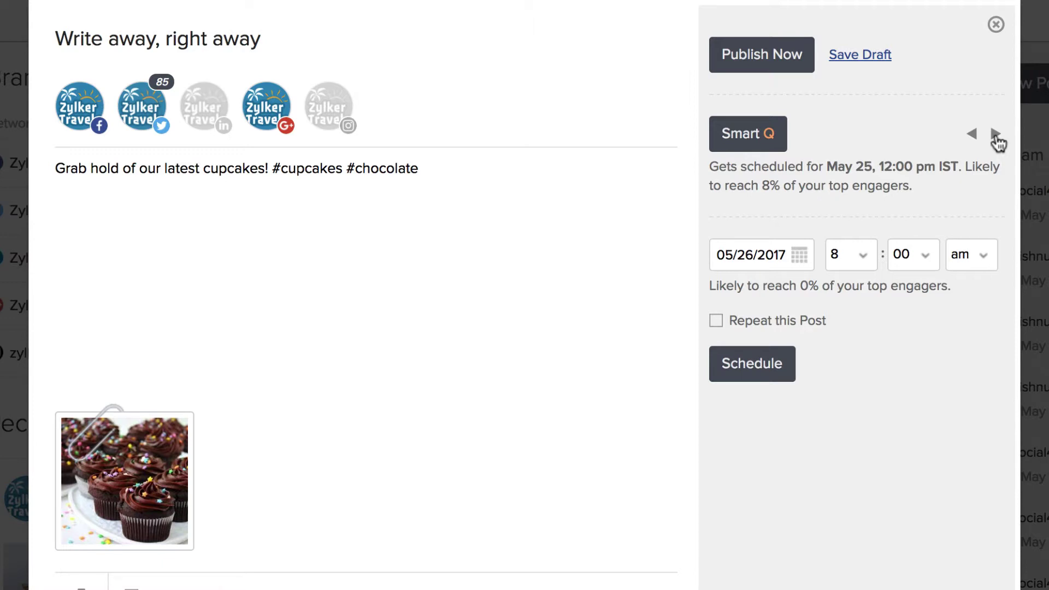
left_click(717, 322)
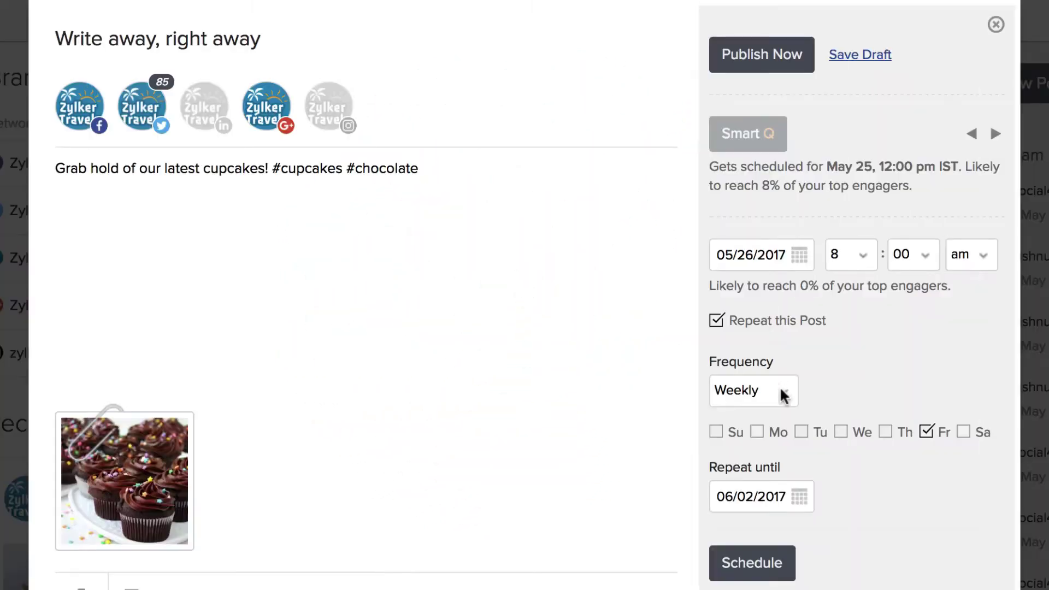
Repeat the post weekly on Tuesdays and Thursdays, with Friday removed
left_click(780, 389)
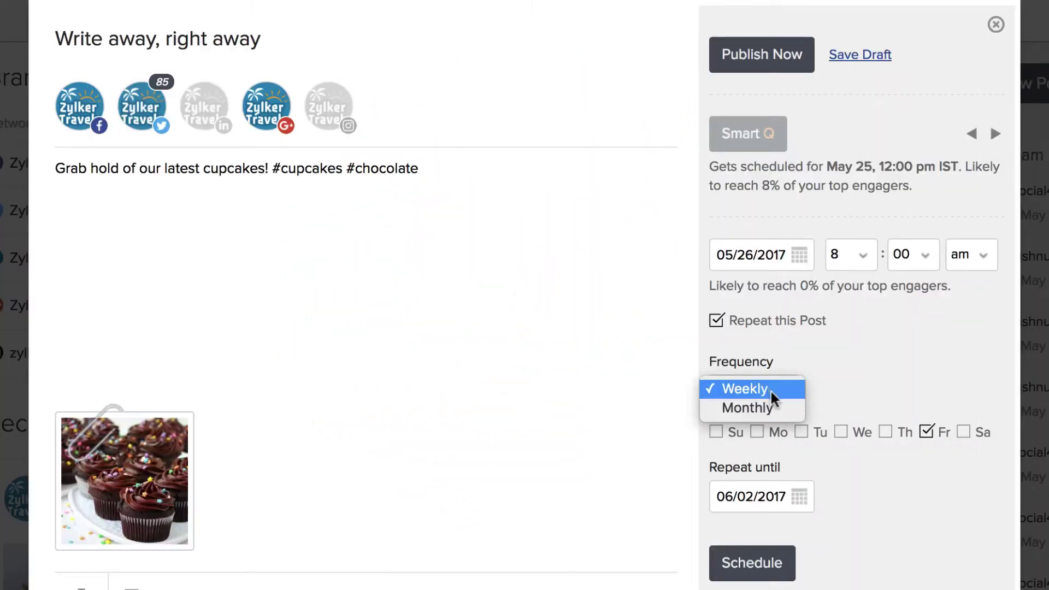
left_click(768, 388)
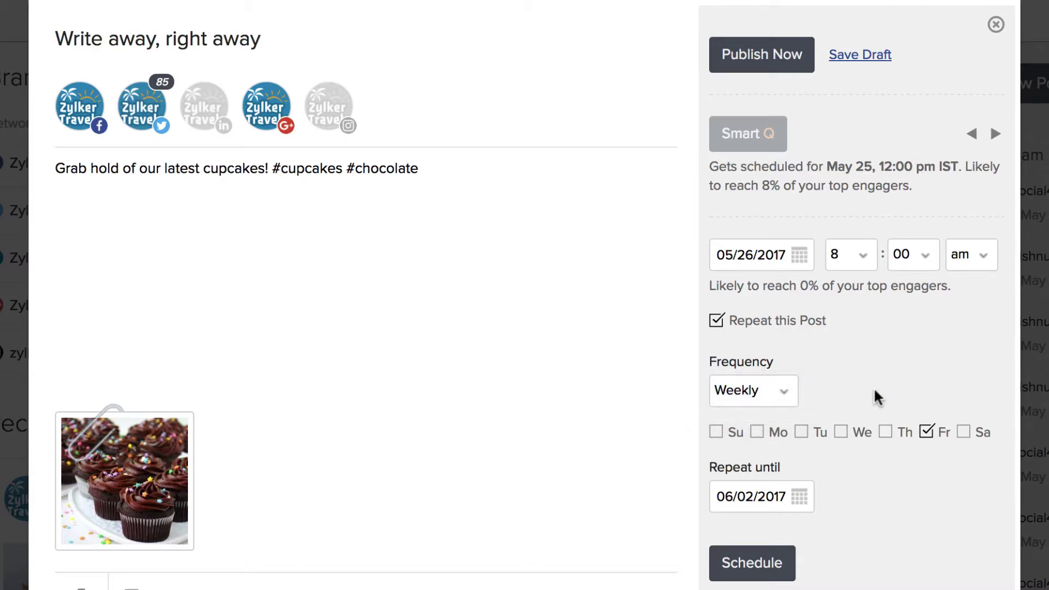
left_click(802, 432)
left_click(886, 433)
left_click(928, 433)
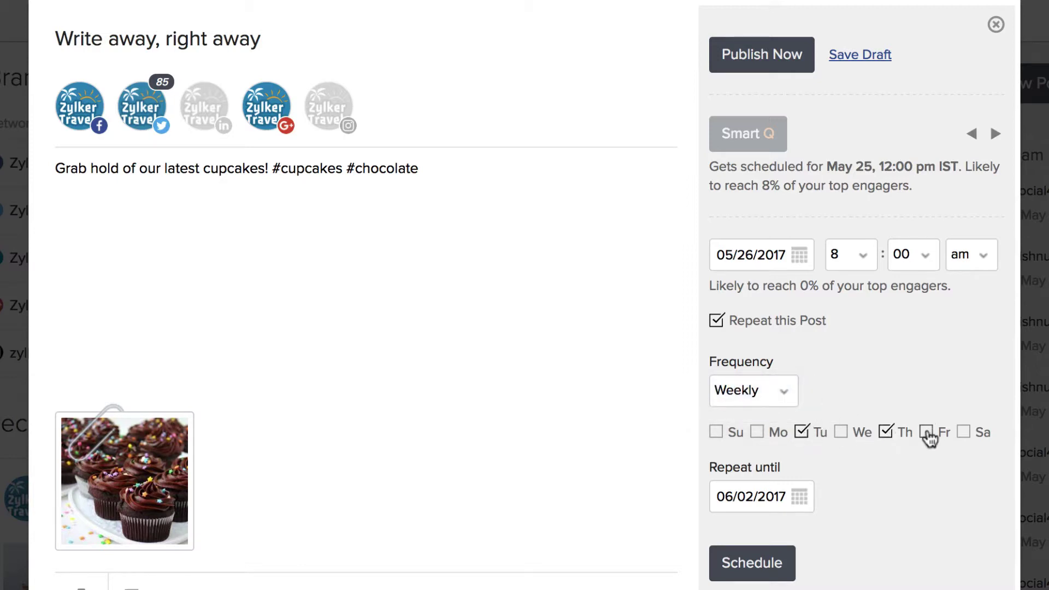
End the repeats on August 25, 2017 and close the post composer
left_click(787, 489)
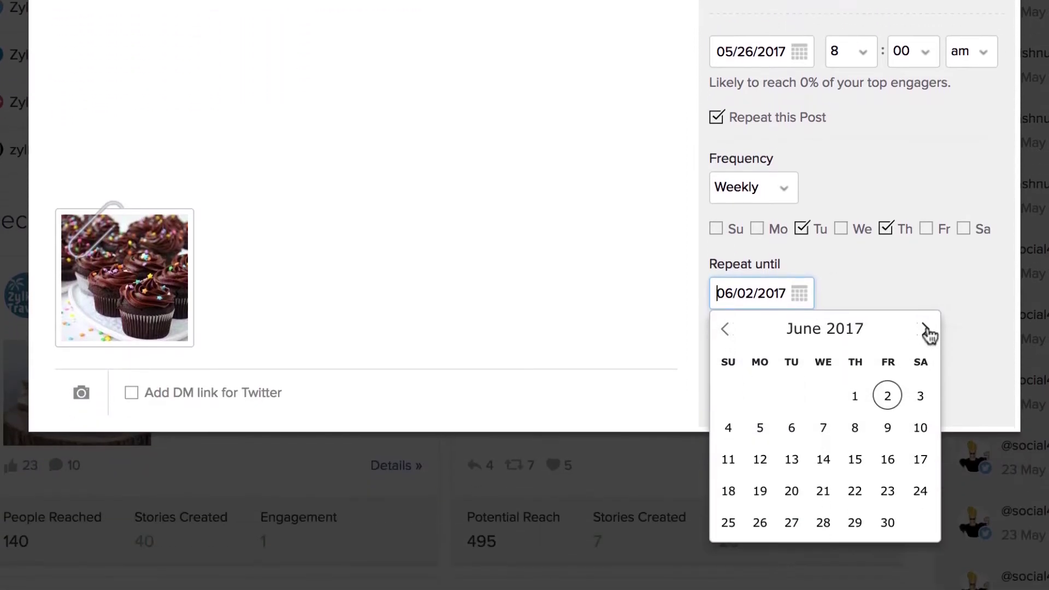
left_click(925, 384)
left_click(925, 384)
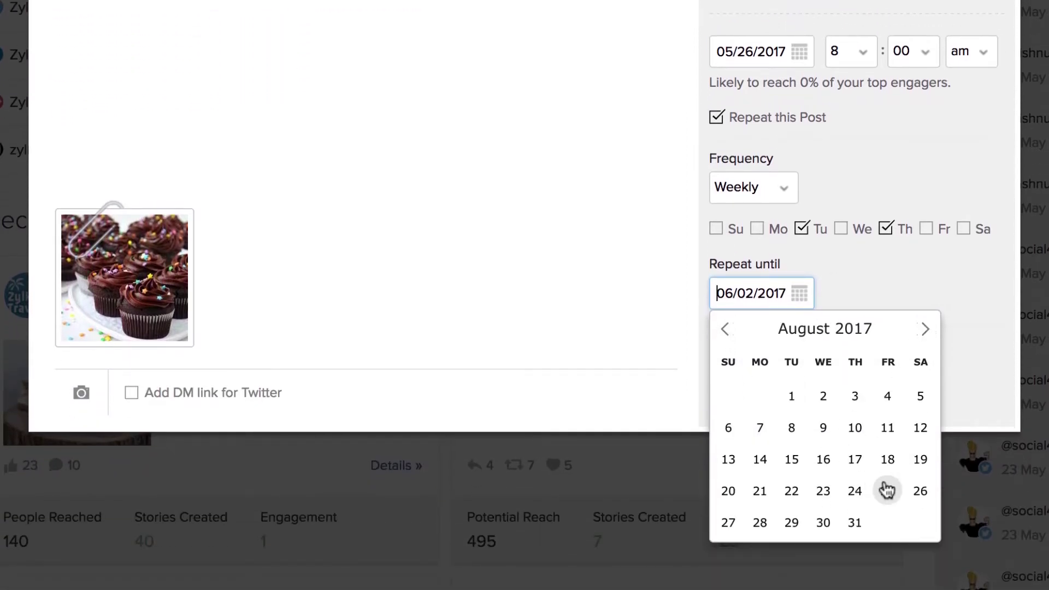
left_click(887, 490)
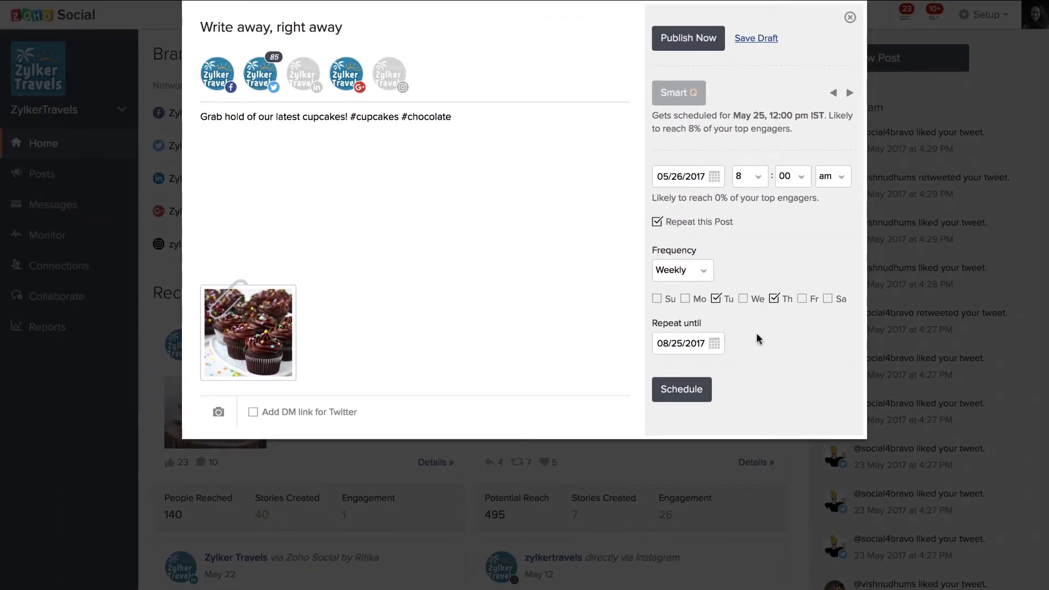
left_click(850, 17)
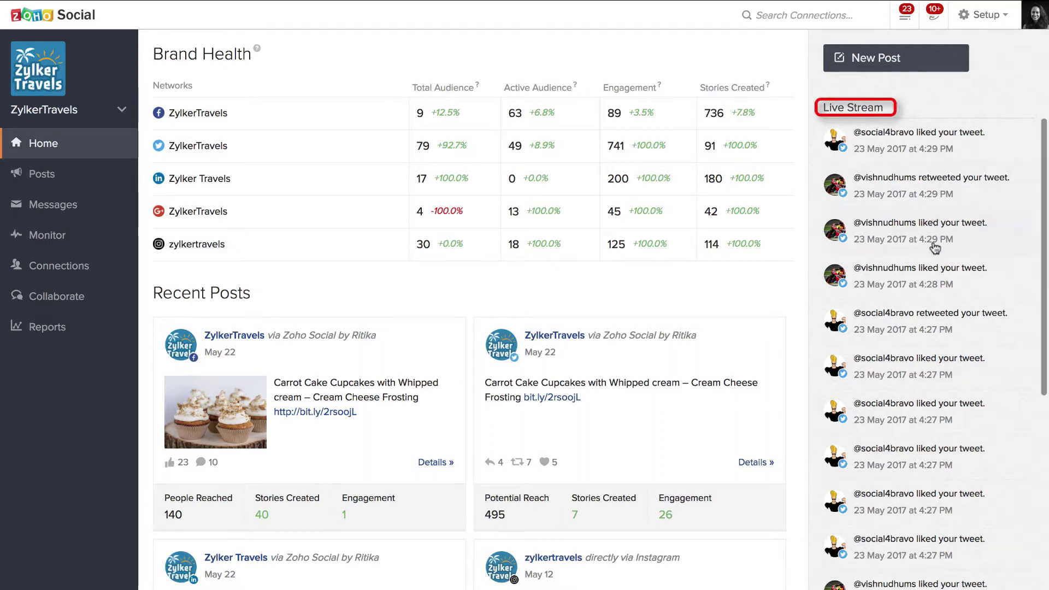
scroll(935, 249, "down", 3)
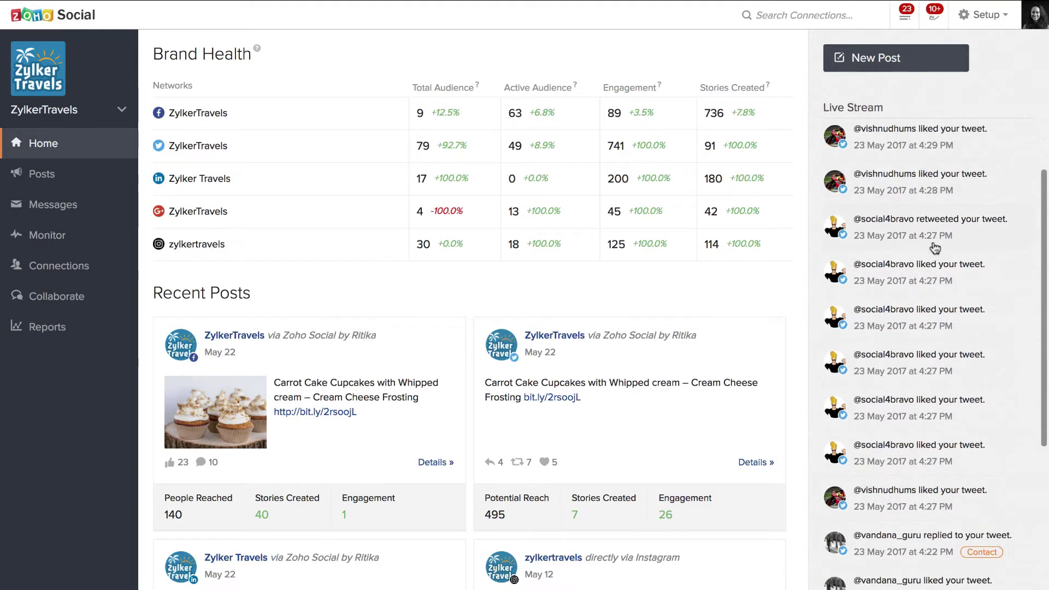
scroll(935, 248, "down", 2)
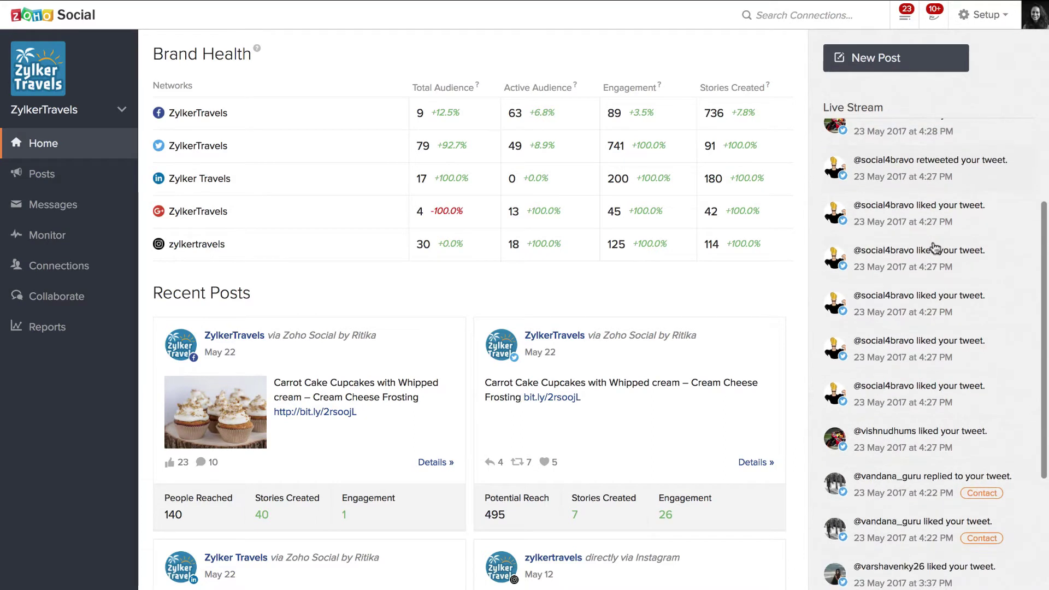
scroll(935, 249, "up", 1)
scroll(933, 284, "down", 2)
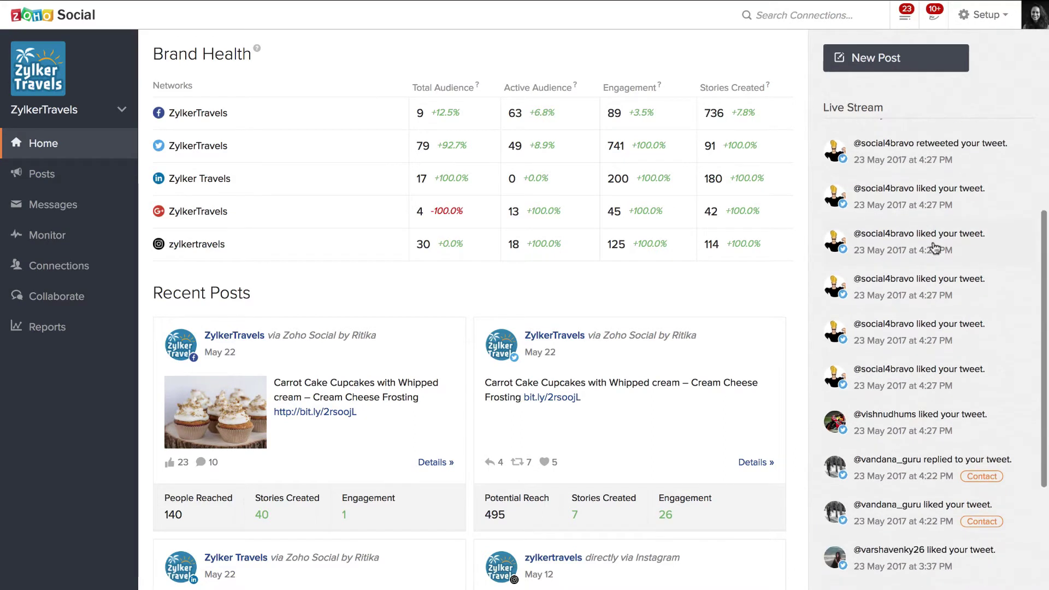
scroll(931, 322, "down", 1)
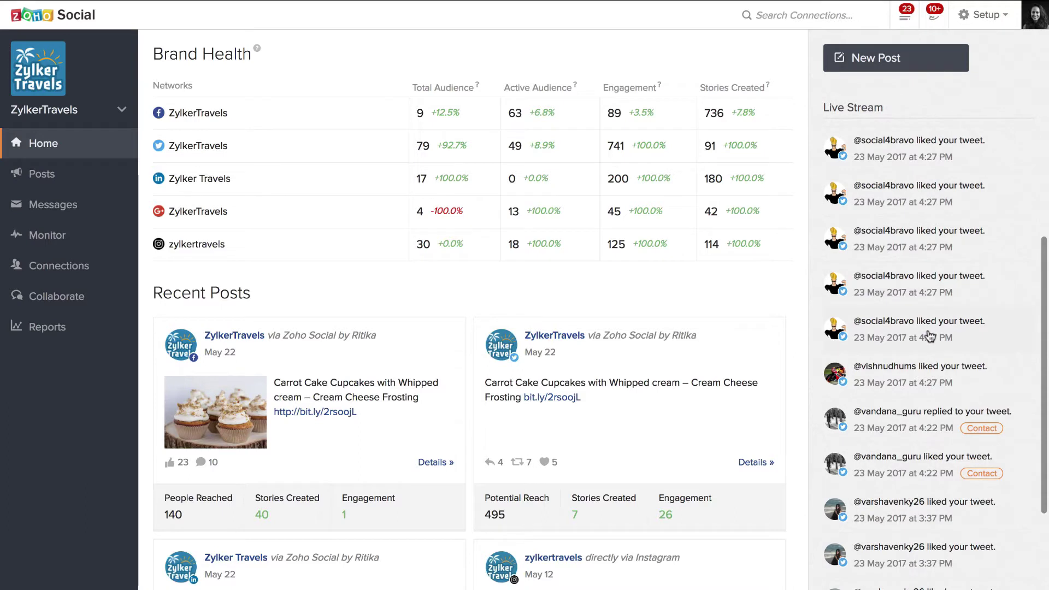
scroll(929, 336, "up", 3)
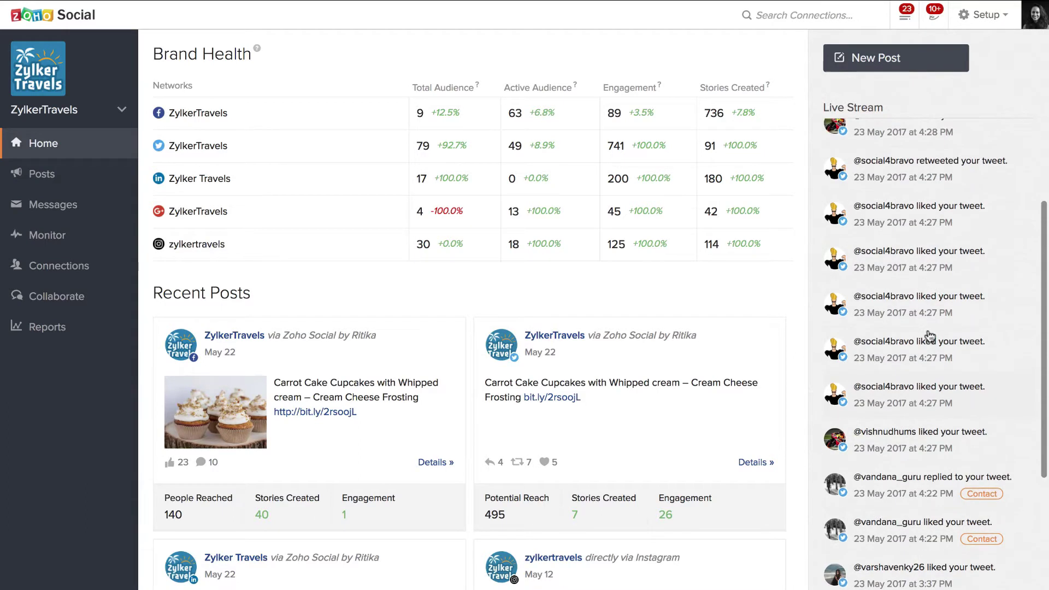
scroll(929, 336, "up", 1)
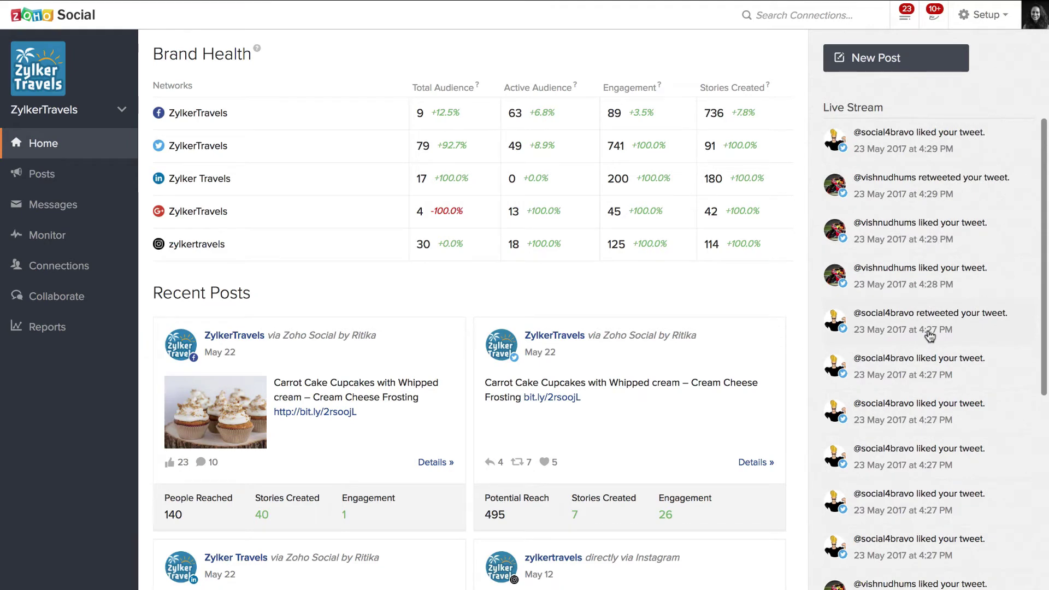
scroll(927, 398, "down", 3)
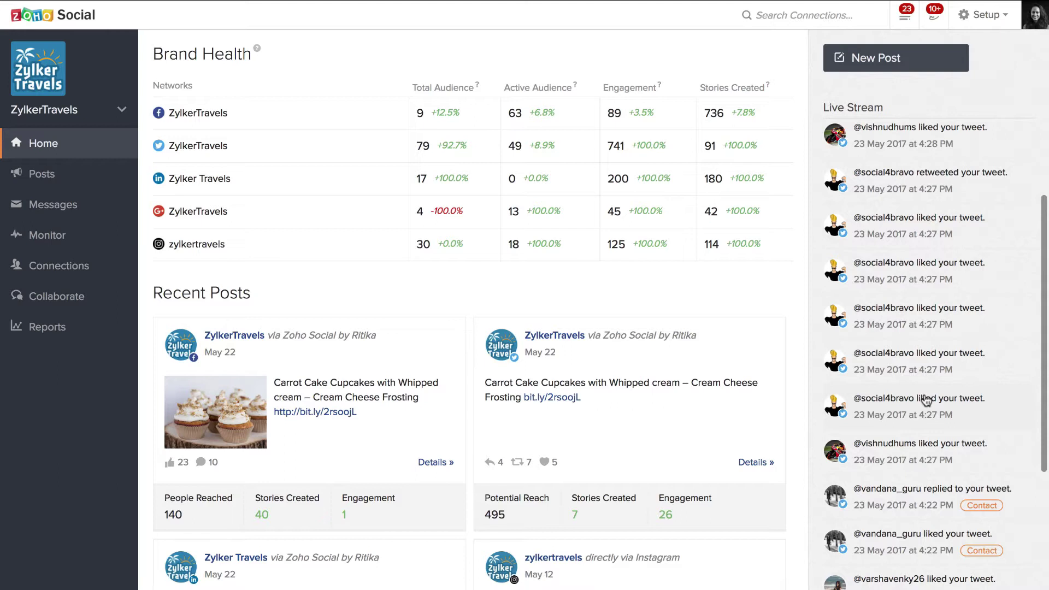
scroll(927, 401, "down", 1)
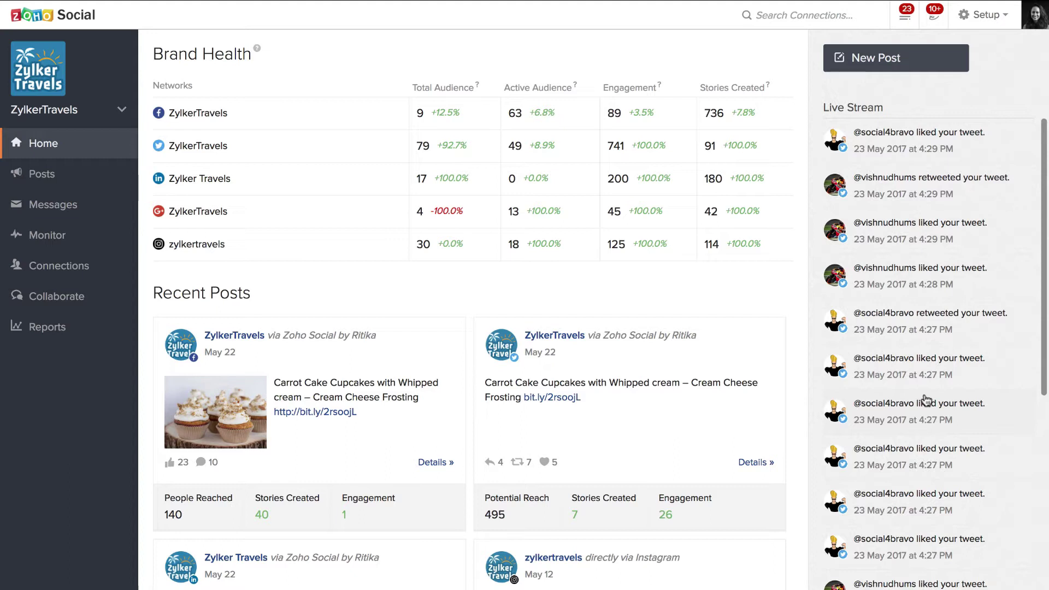
scroll(926, 401, "down", 1)
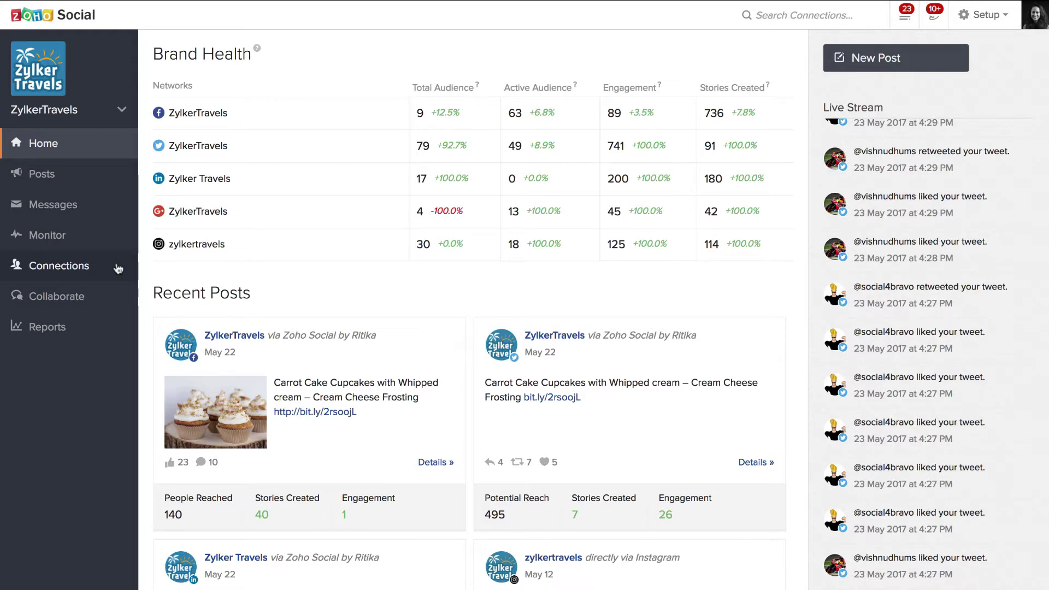
scroll(112, 251, "down", 1)
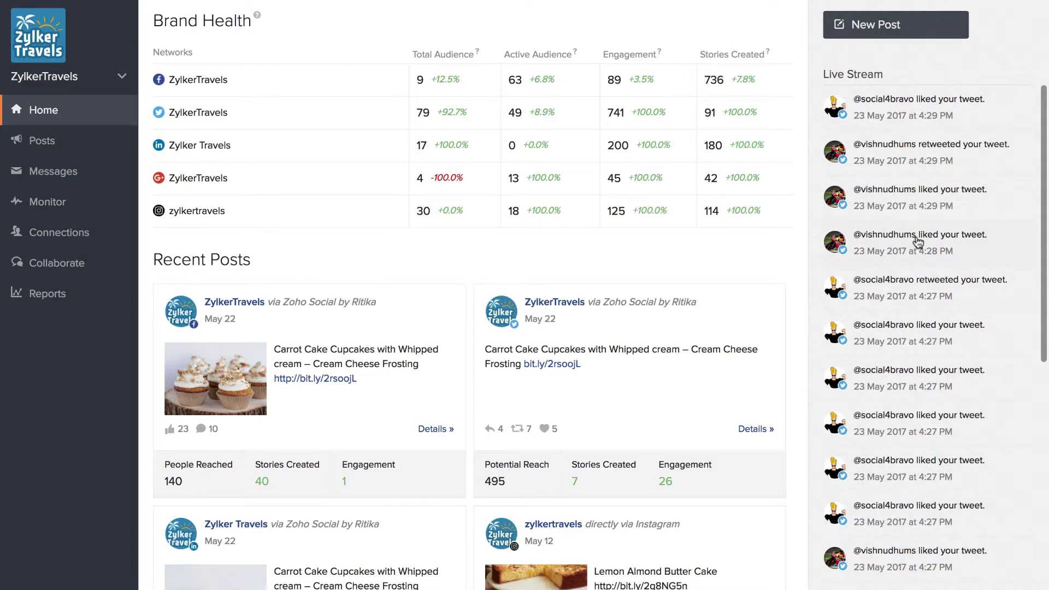
Open a Live Stream follower's card and browse the Add New CRM lead form fields
left_click(918, 242)
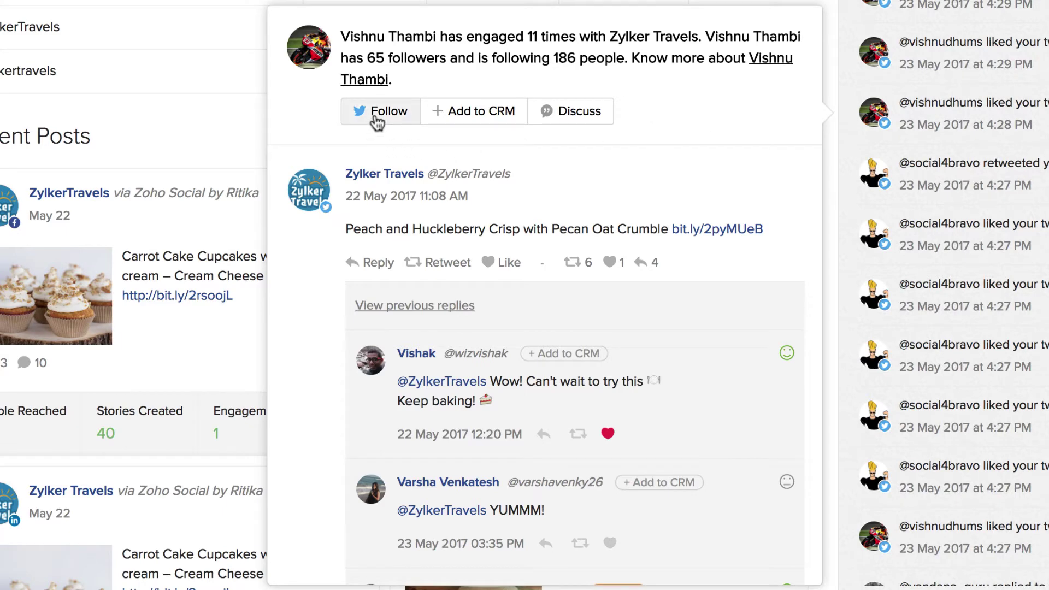
left_click(470, 112)
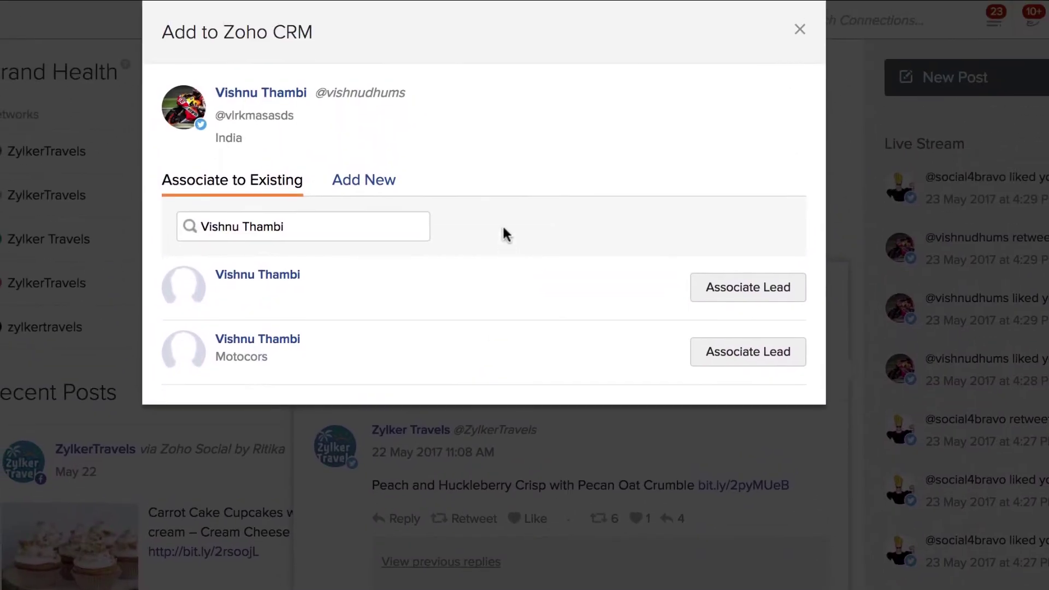
left_click(364, 180)
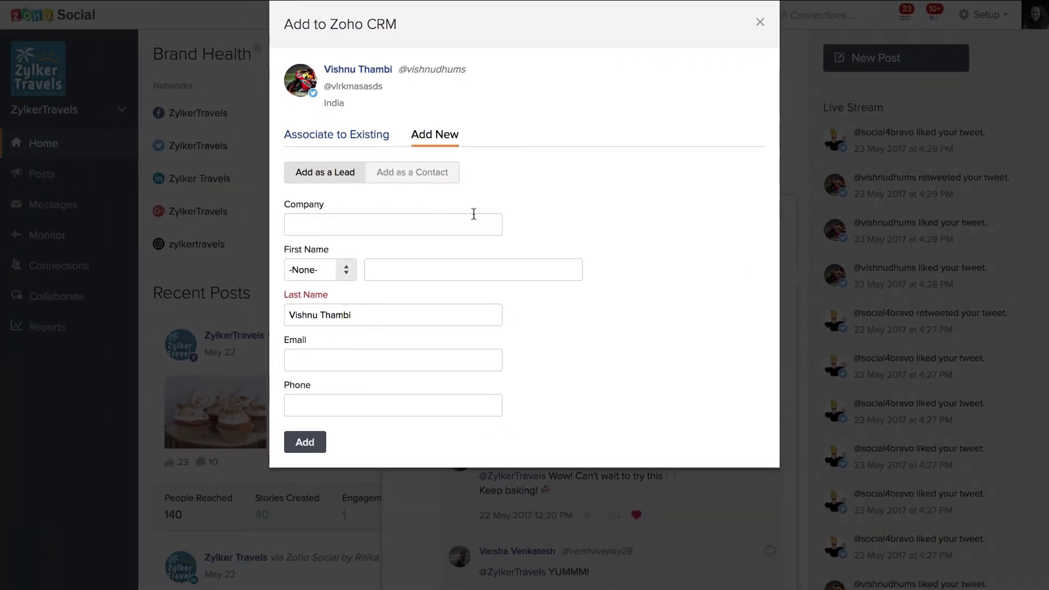
left_click(449, 221)
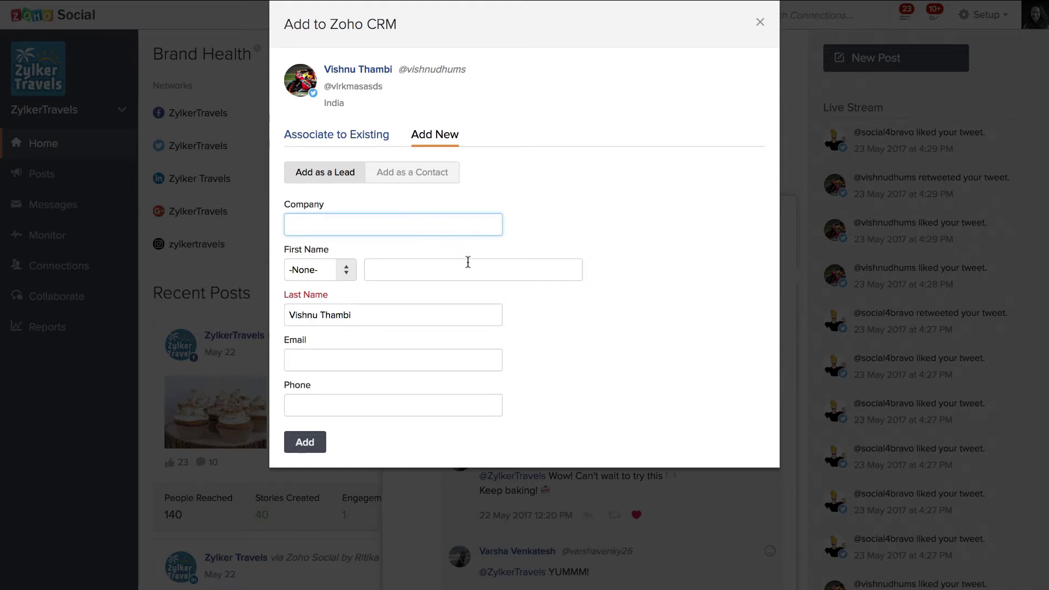
left_click(468, 261)
left_click(375, 363)
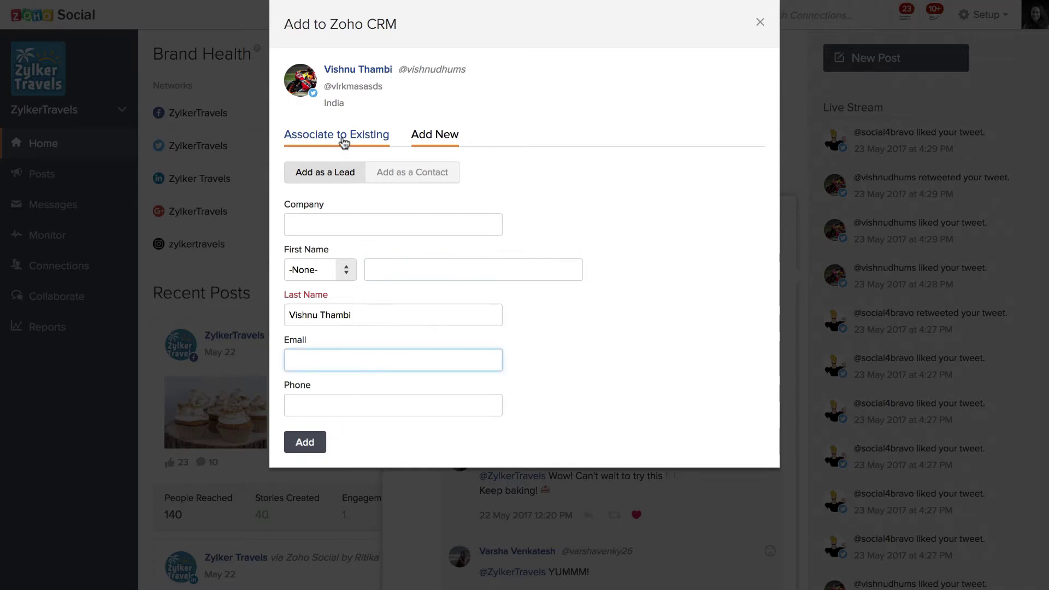
View the two existing CRM leads matching the follower, then close the dialog
left_click(343, 144)
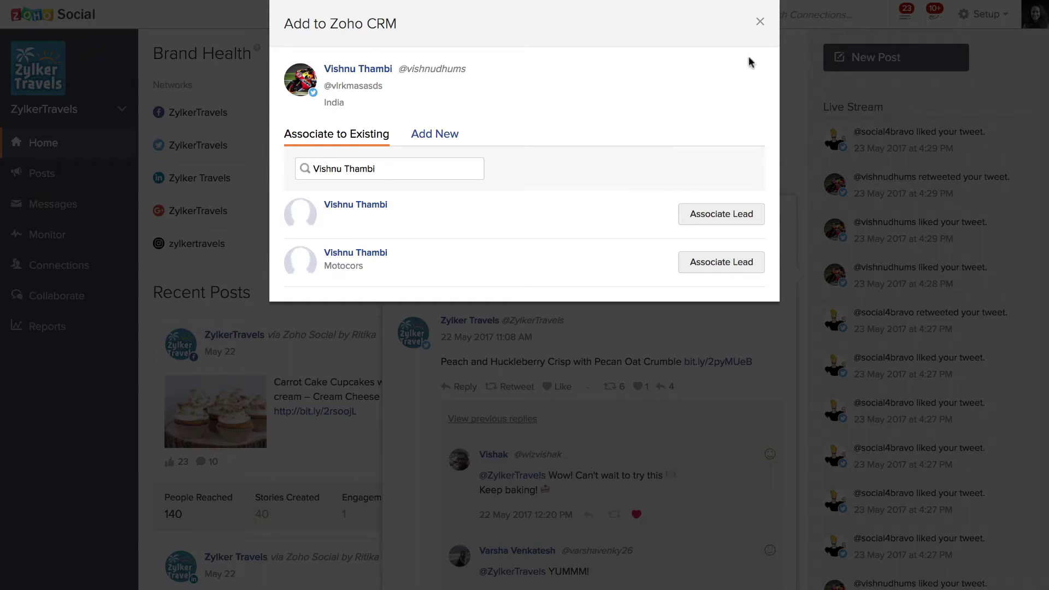
left_click(760, 22)
scroll(862, 164, "down", 2)
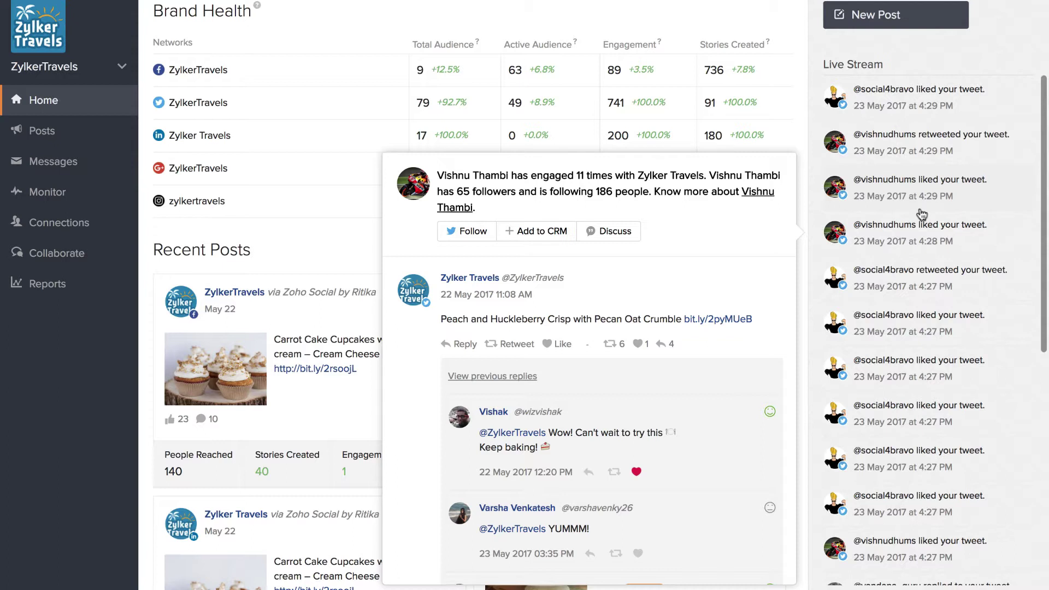
Scroll through the follower's engagement card with the tweet and its replies
scroll(921, 267, "down", 2)
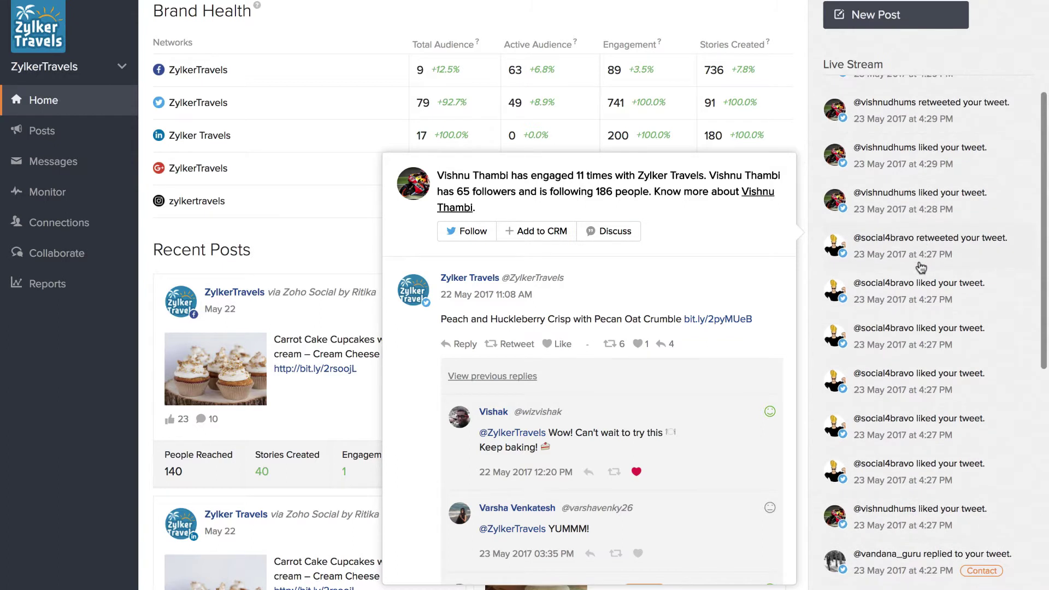
scroll(921, 267, "down", 1)
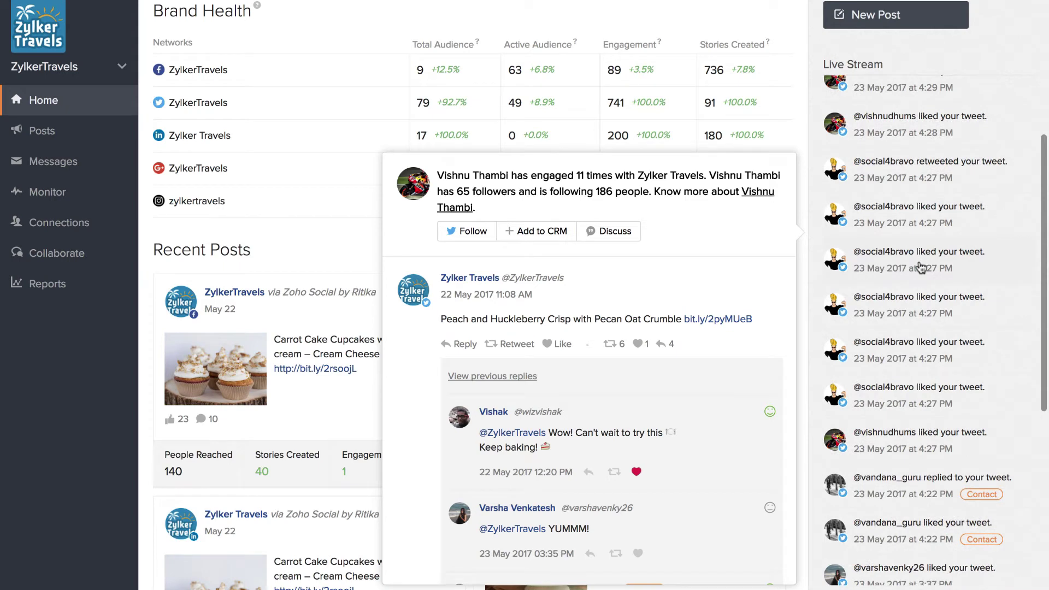
scroll(921, 267, "down", 3)
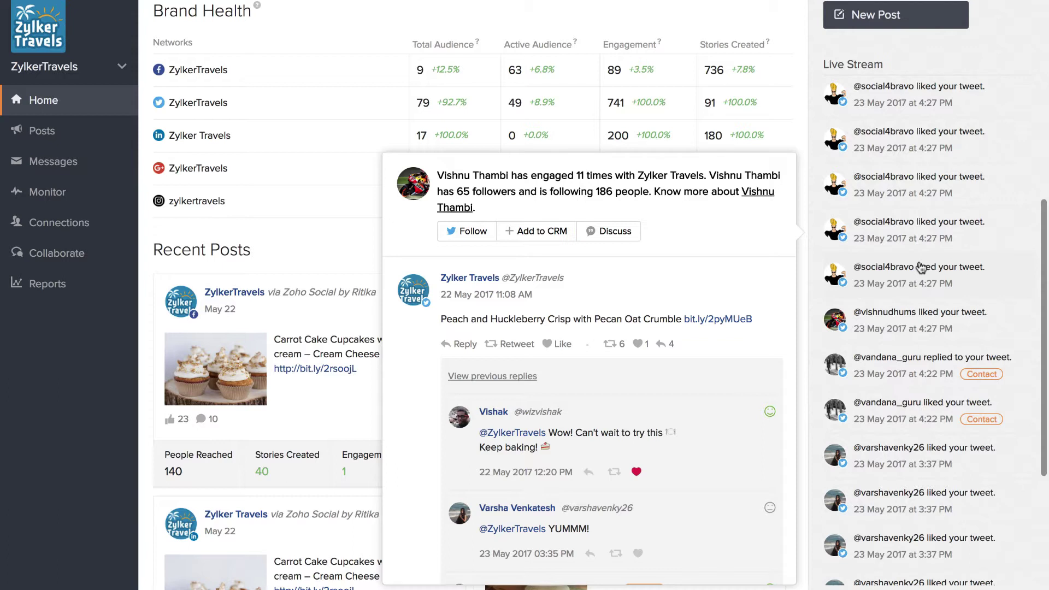
scroll(921, 268, "down", 1)
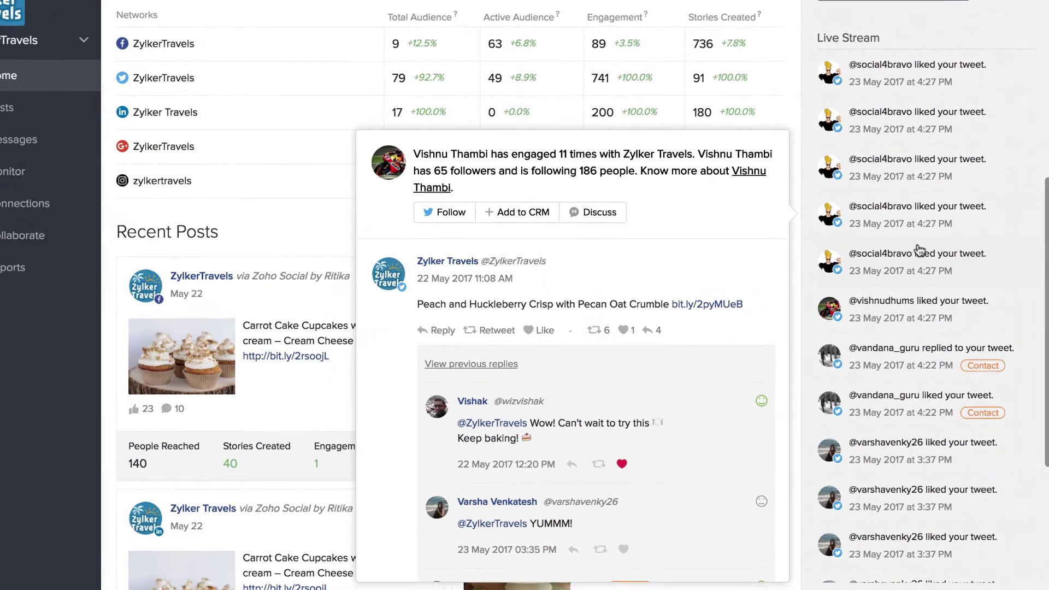
scroll(922, 268, "up", 1)
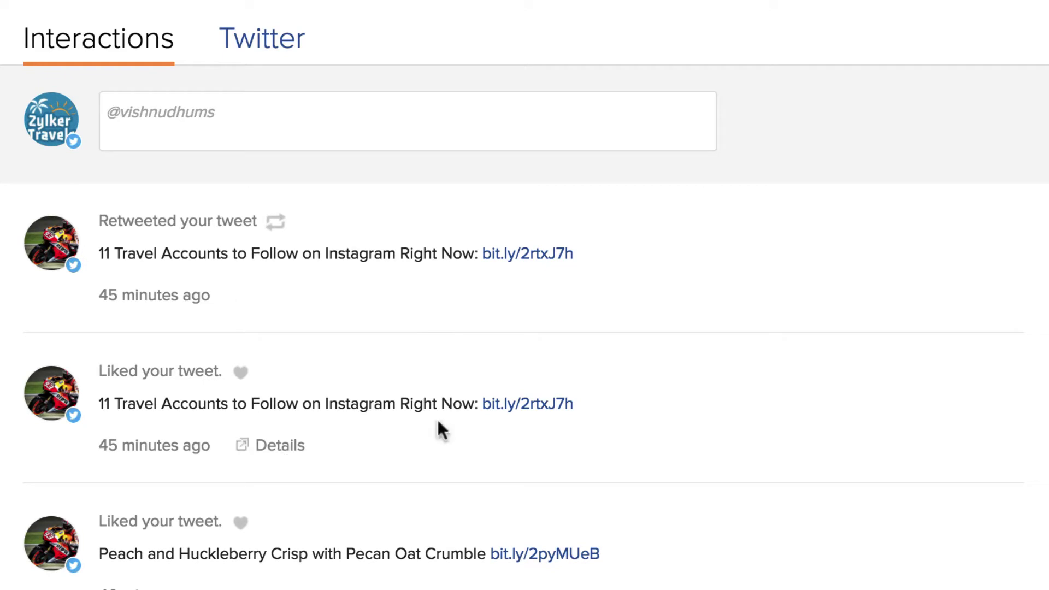
Scroll the follower's Interactions history of retweets and likes
scroll(437, 424, "down", 10)
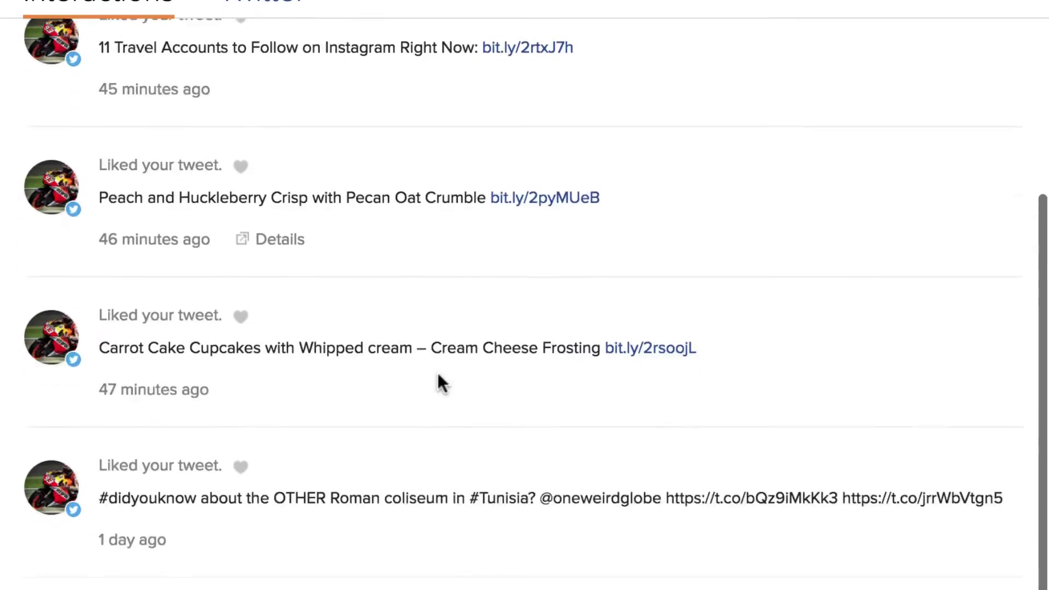
scroll(438, 218, "down", 2)
scroll(437, 82, "up", 6)
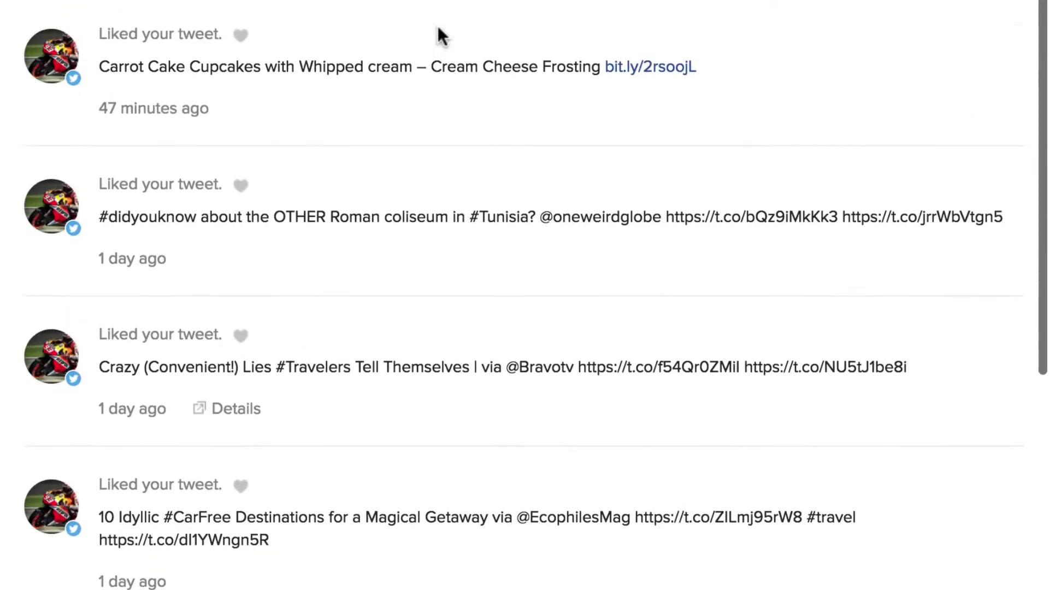
scroll(438, 137, "up", 6)
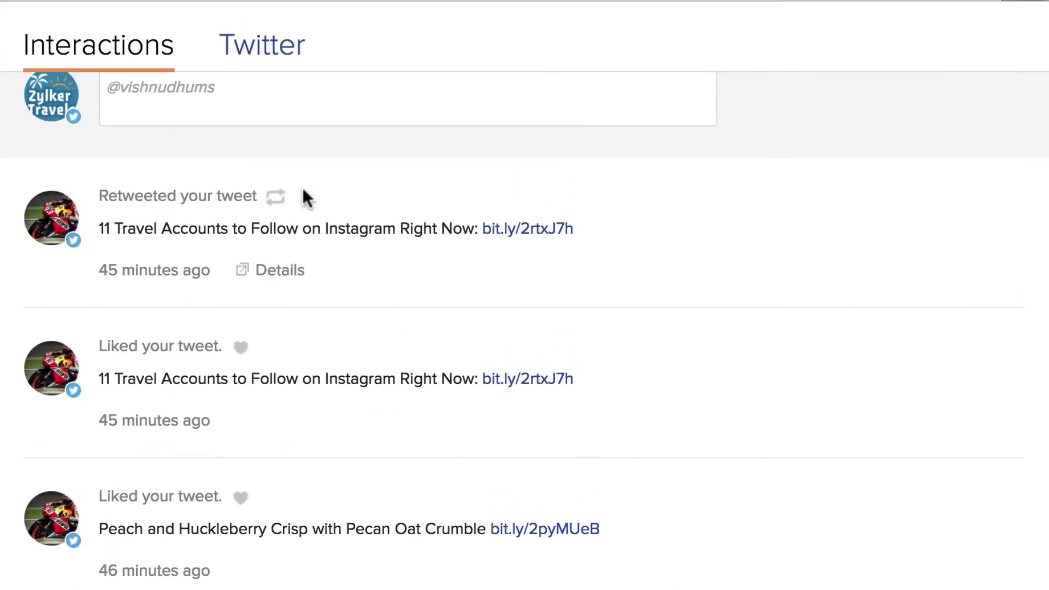
Browse the contact's Twitter tab, like the retweeted hashtags article tweet, then return to Interactions
left_click(277, 59)
scroll(277, 33, "down", 3)
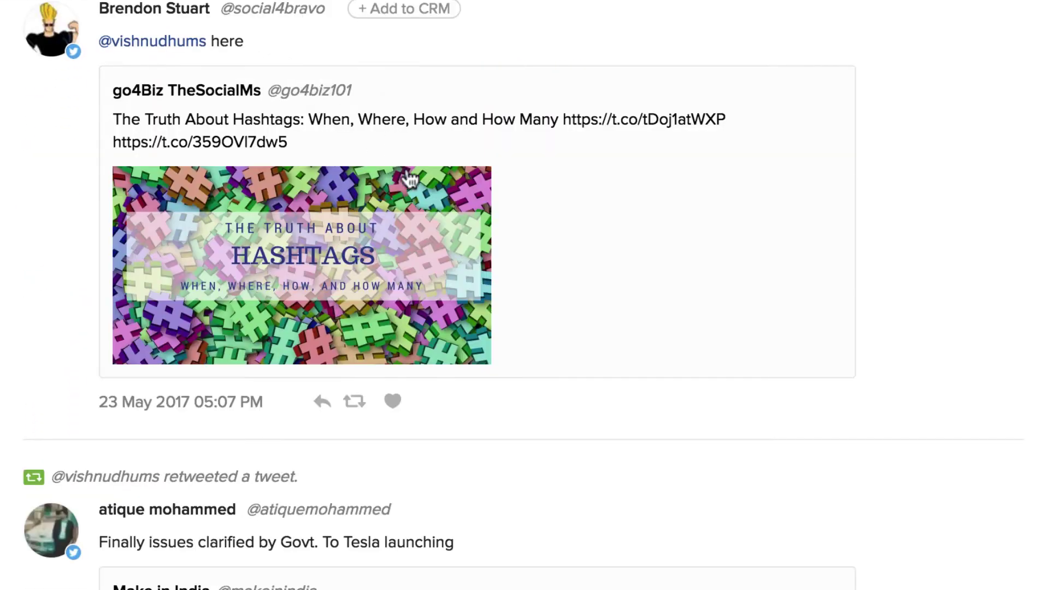
left_click(395, 402)
scroll(454, 426, "down", 5)
scroll(456, 422, "down", 5)
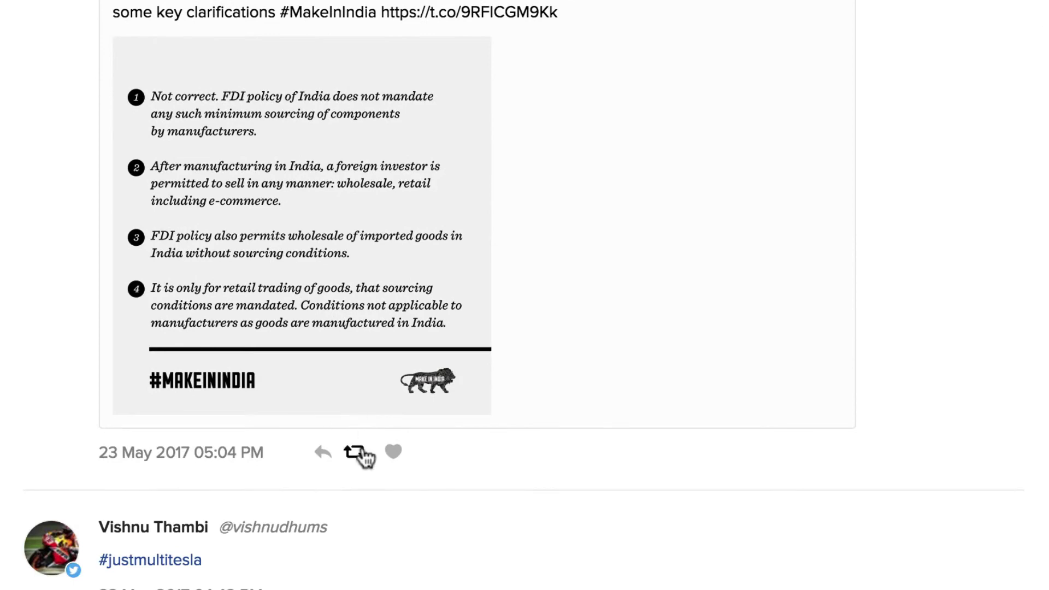
scroll(361, 457, "down", 10)
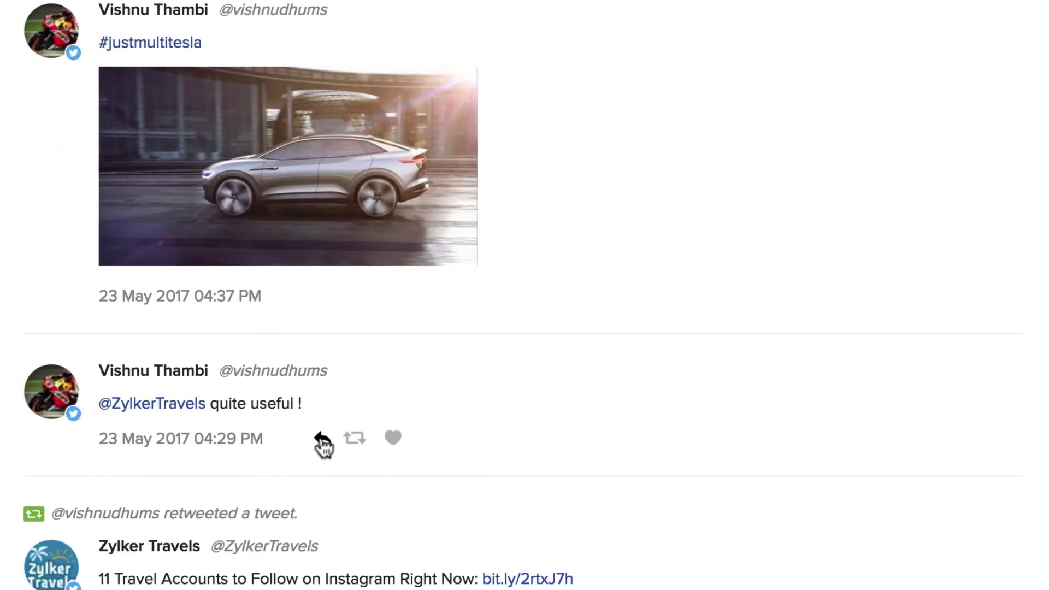
scroll(485, 272, "up", 11)
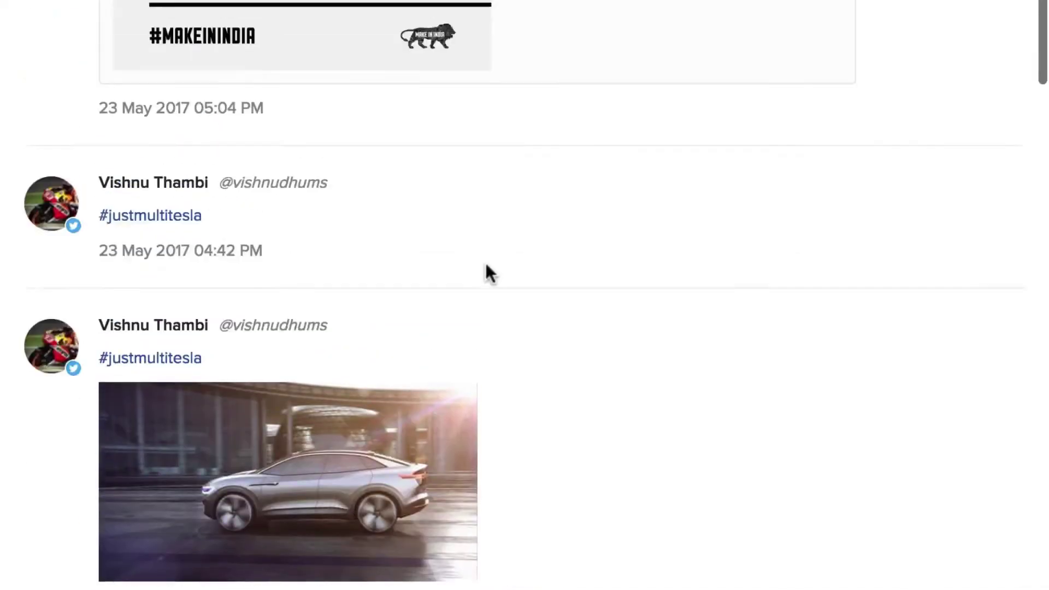
scroll(489, 265, "up", 8)
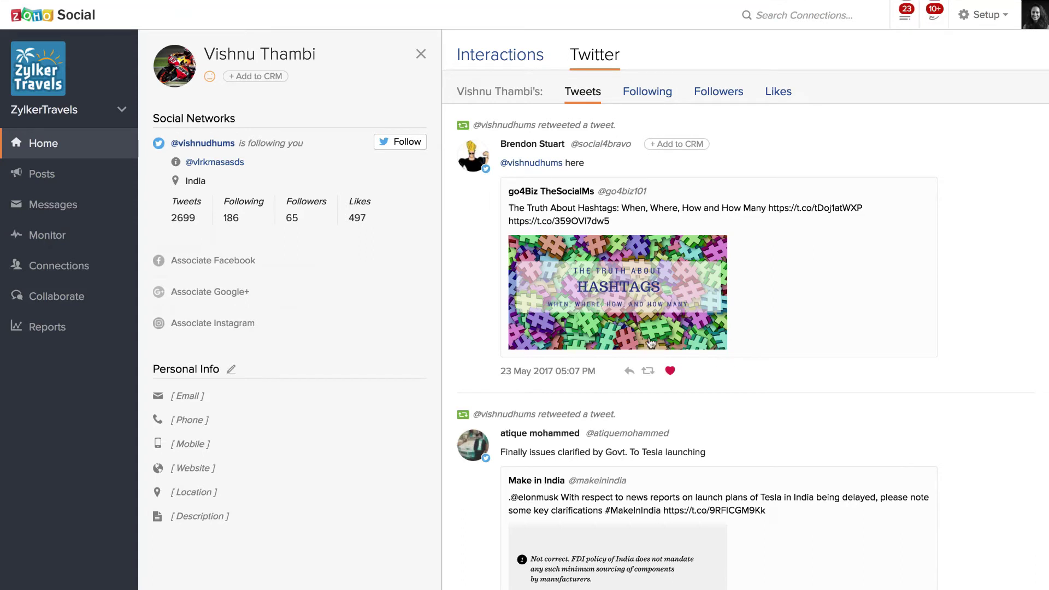
left_click(510, 57)
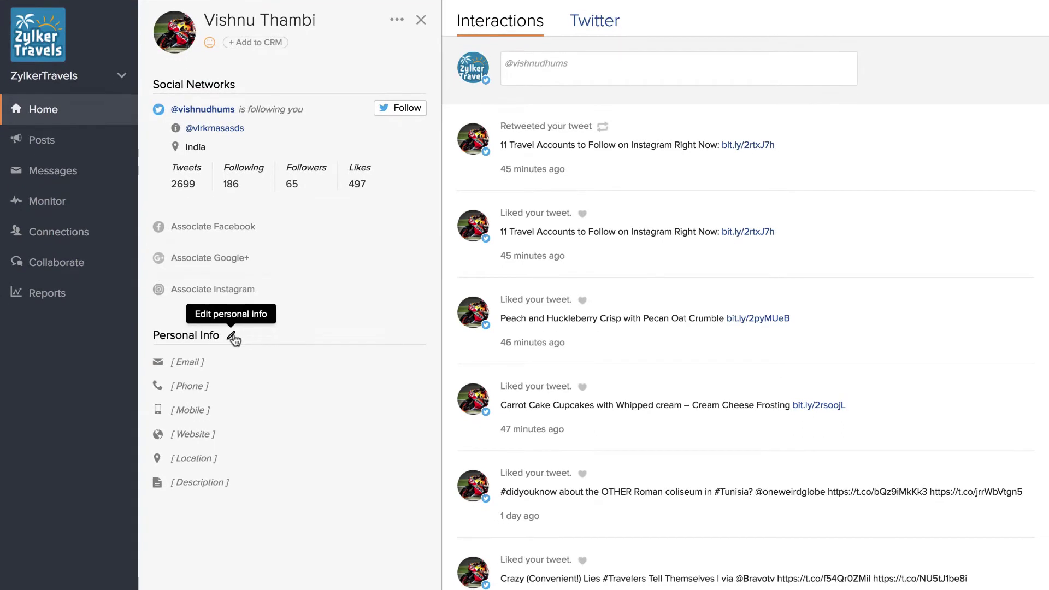
Update Personal Info with description 'likes chocolate and cupcakes - but is allergic to gluten', e-mail and phone
left_click(233, 364)
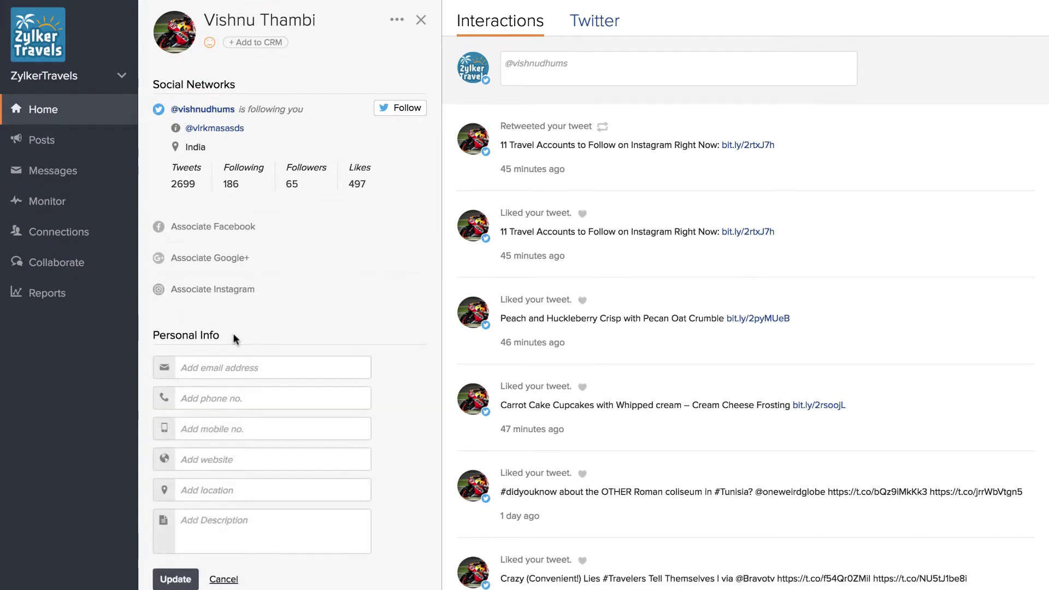
left_click(232, 523)
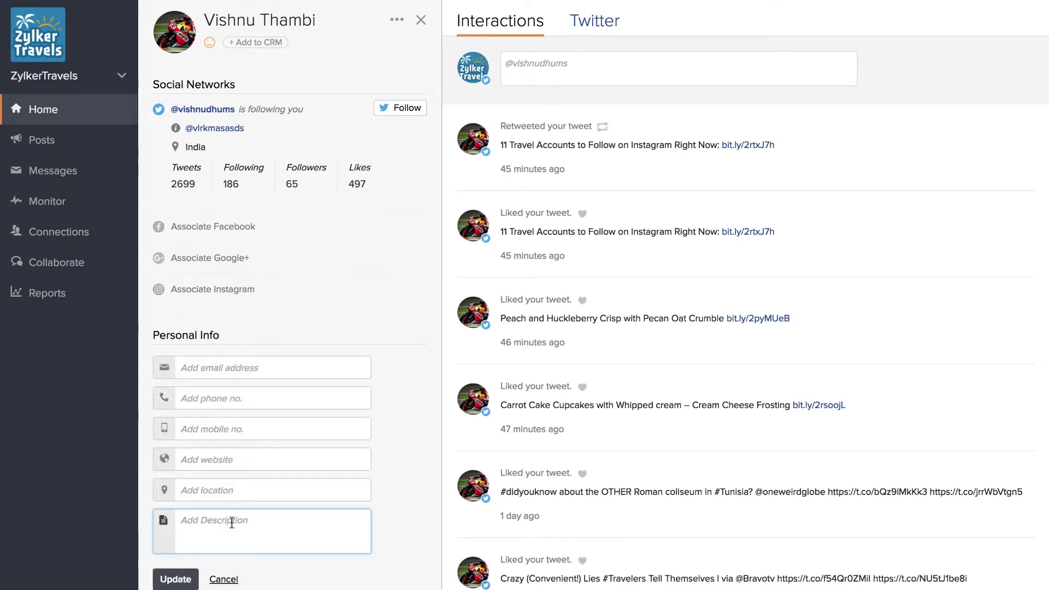
type("likes chocolate and cu")
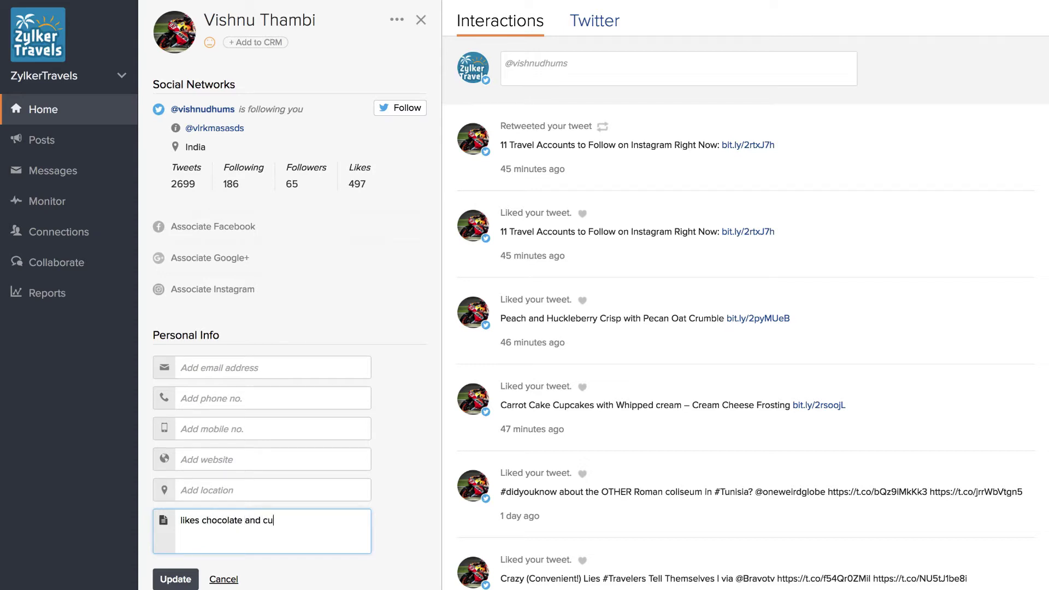
type("pcakes - but is allergic to gl")
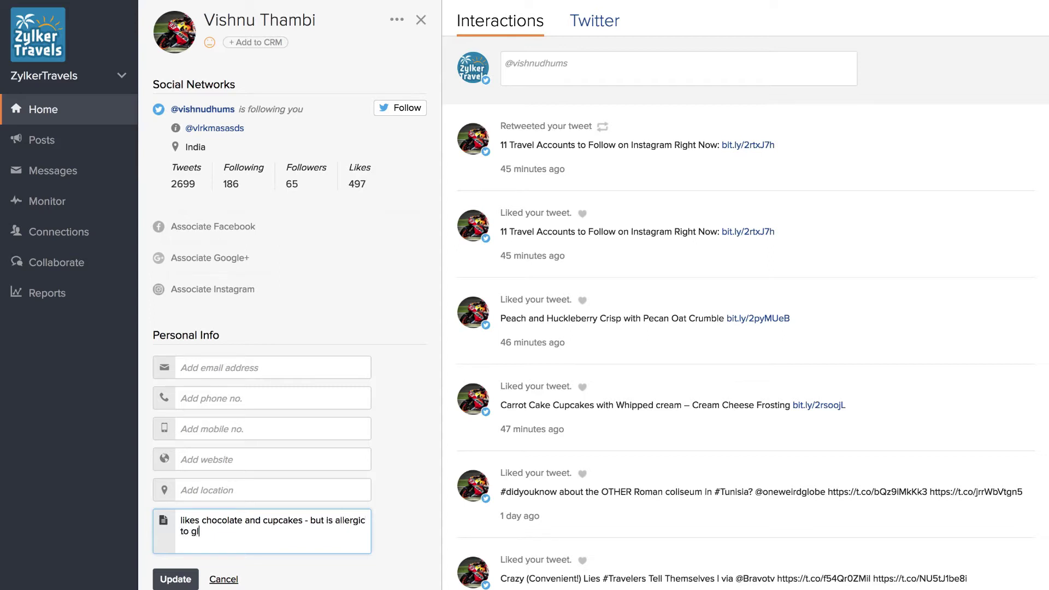
type("uten")
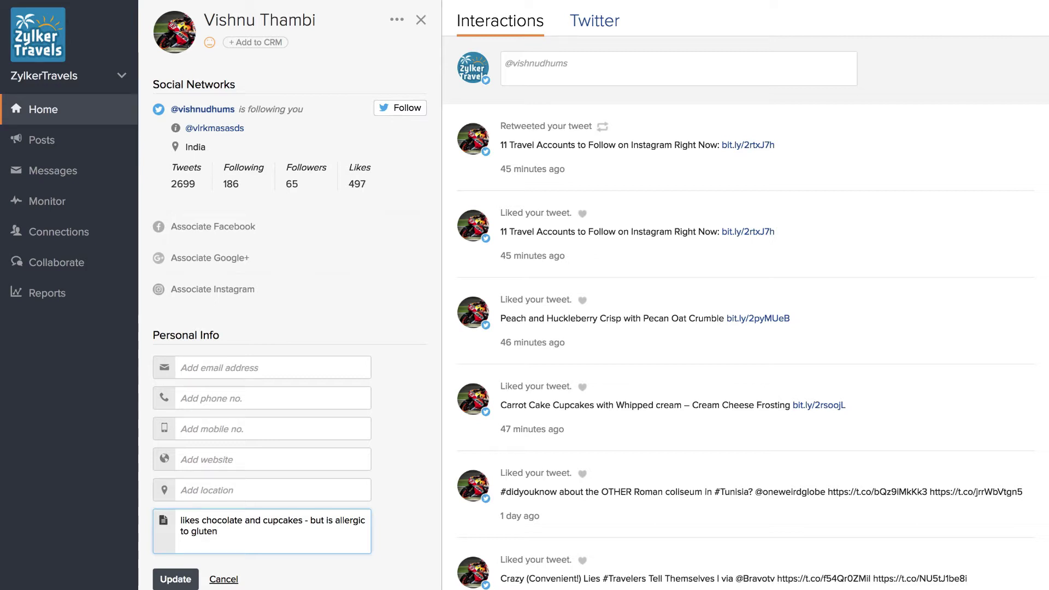
left_click(260, 367)
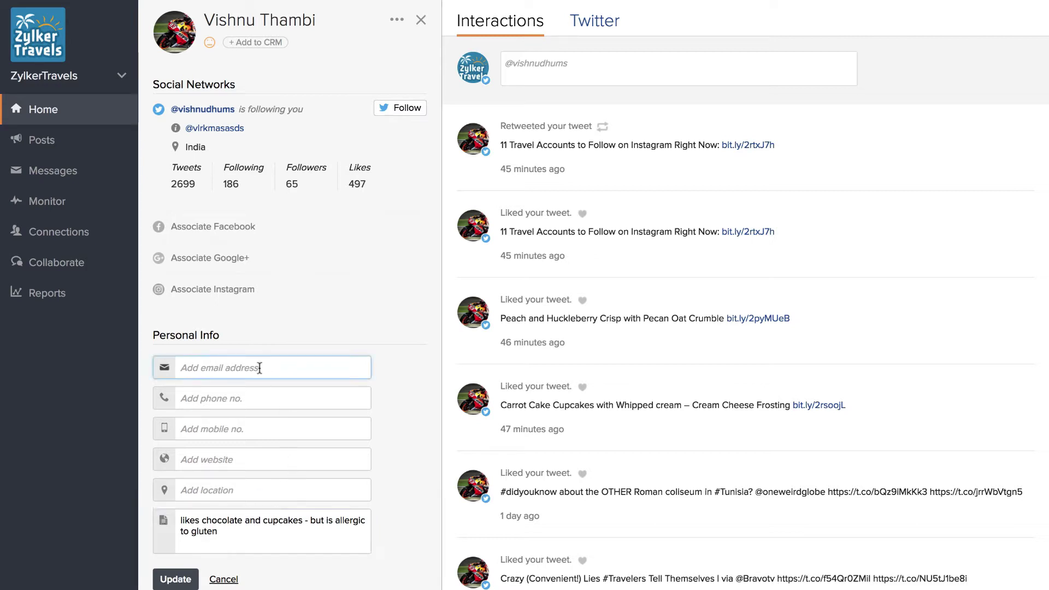
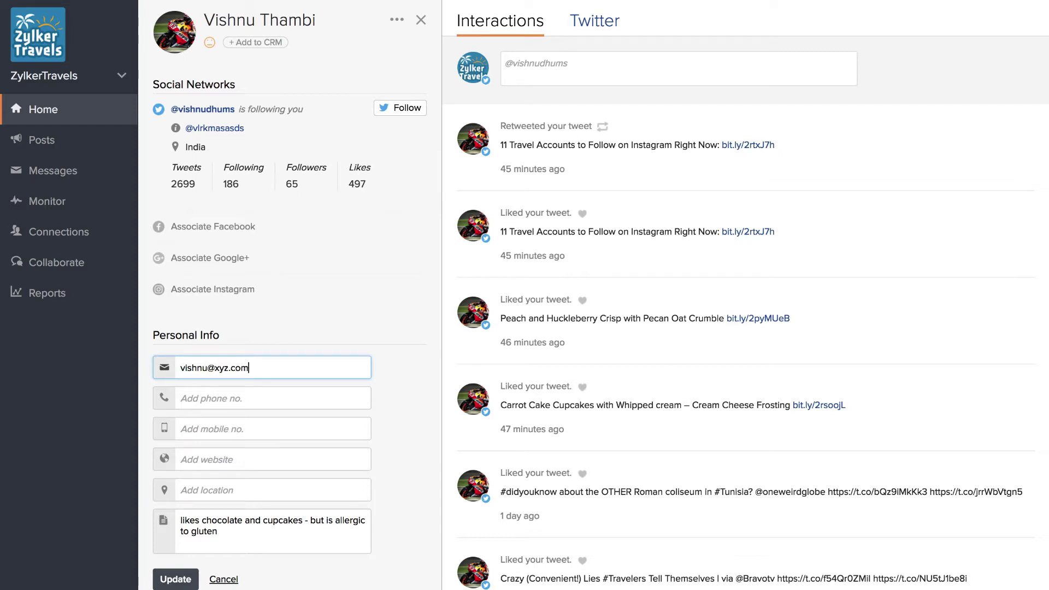
left_click(243, 396)
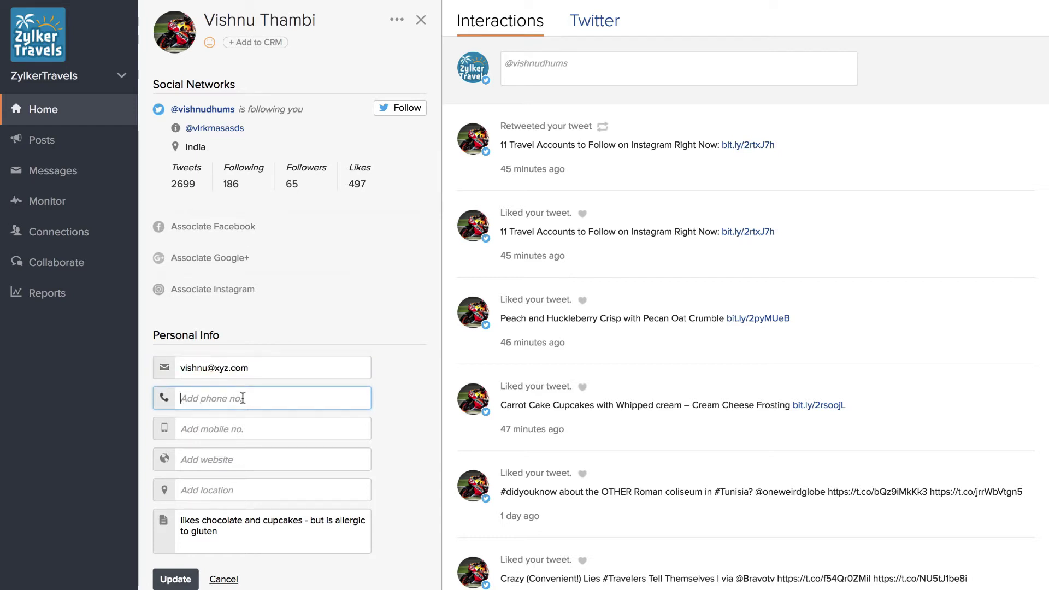
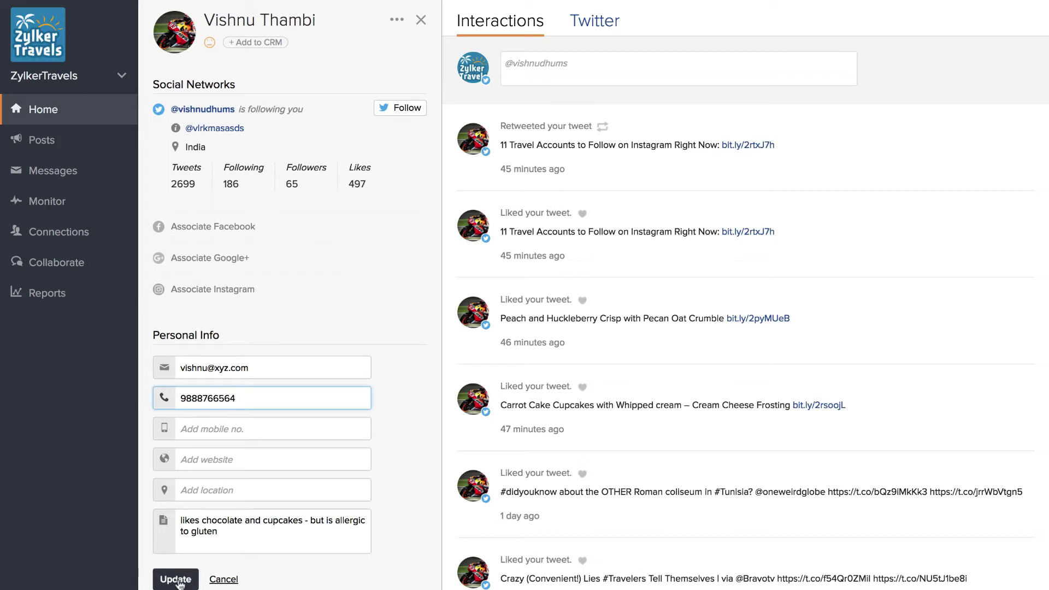
left_click(177, 580)
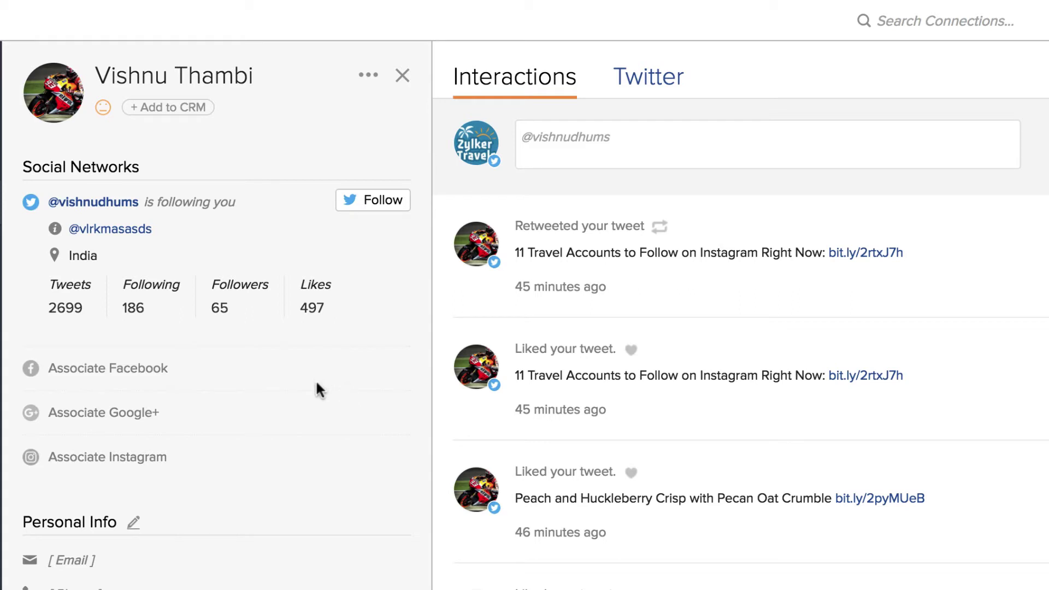
left_click(131, 373)
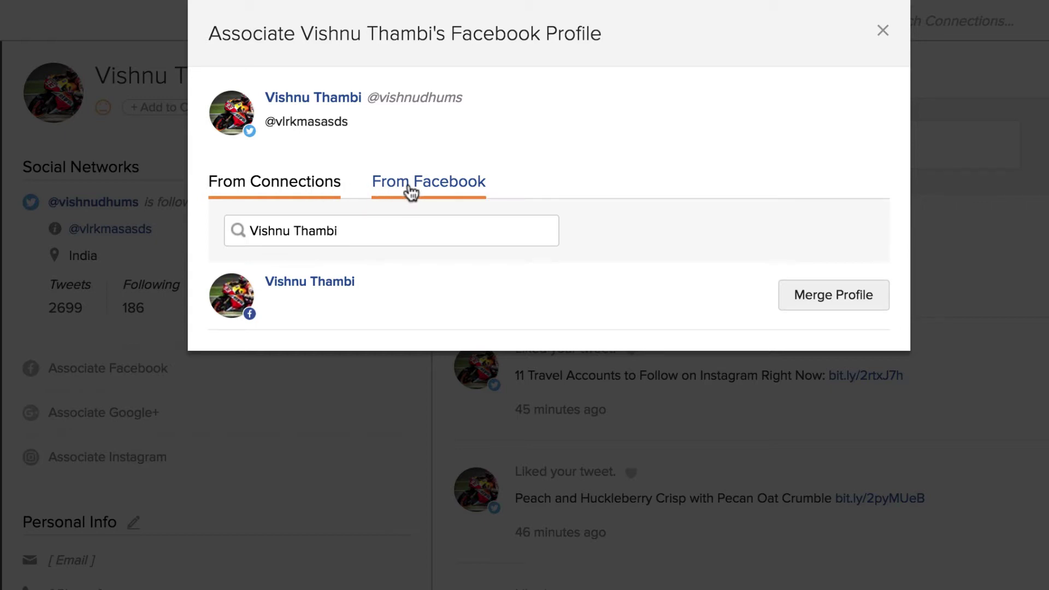
left_click(410, 191)
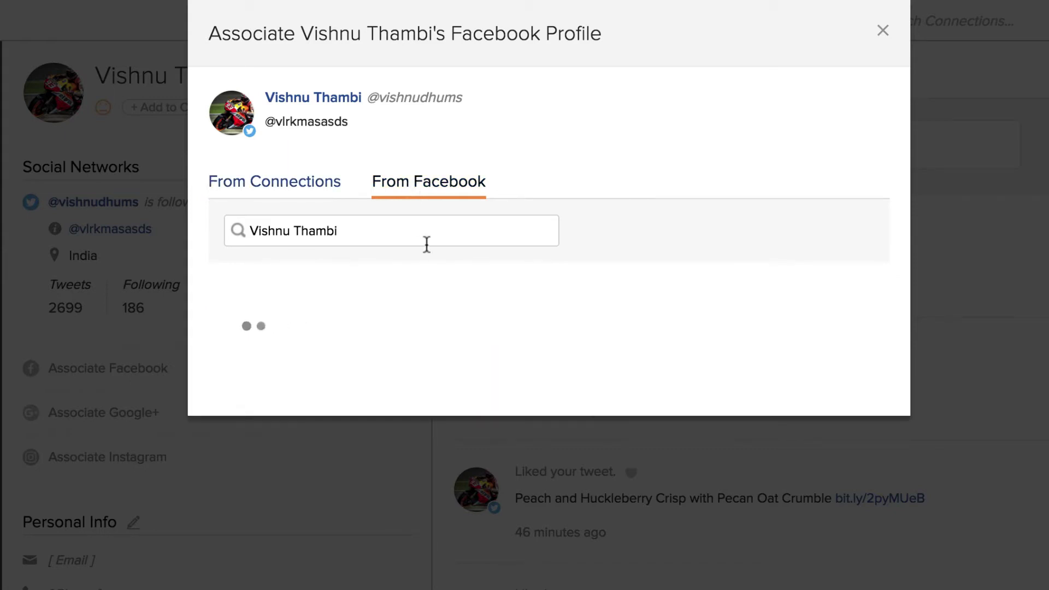
scroll(440, 386, "down", 5)
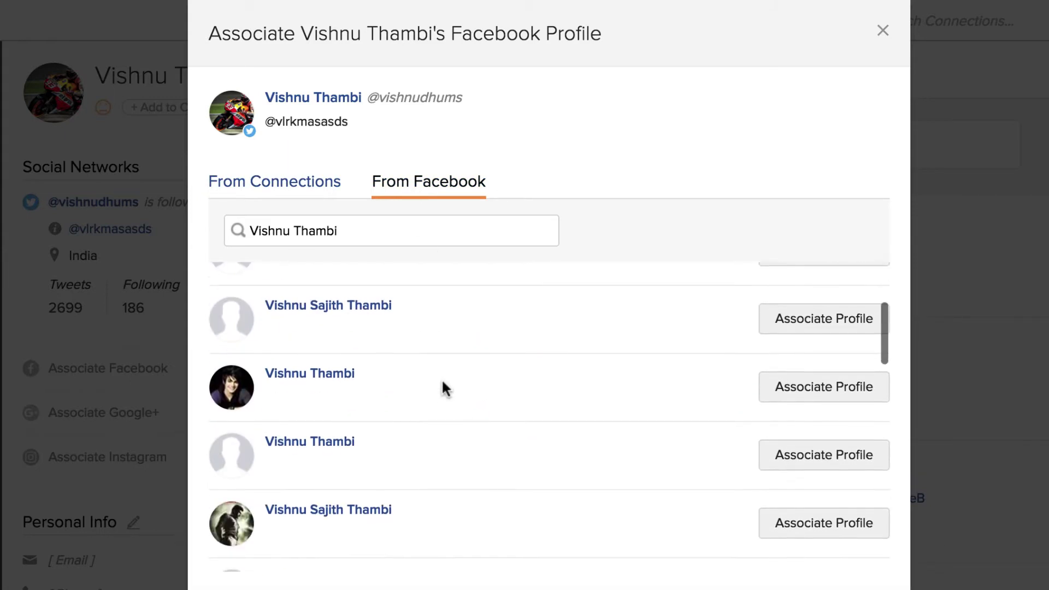
scroll(443, 385, "up", 5)
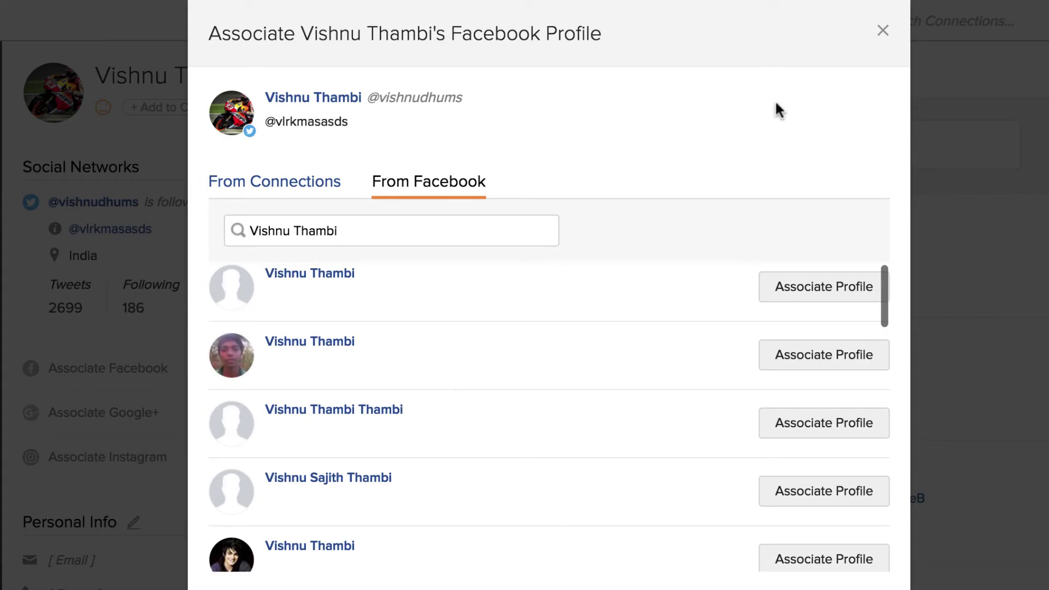
left_click(882, 31)
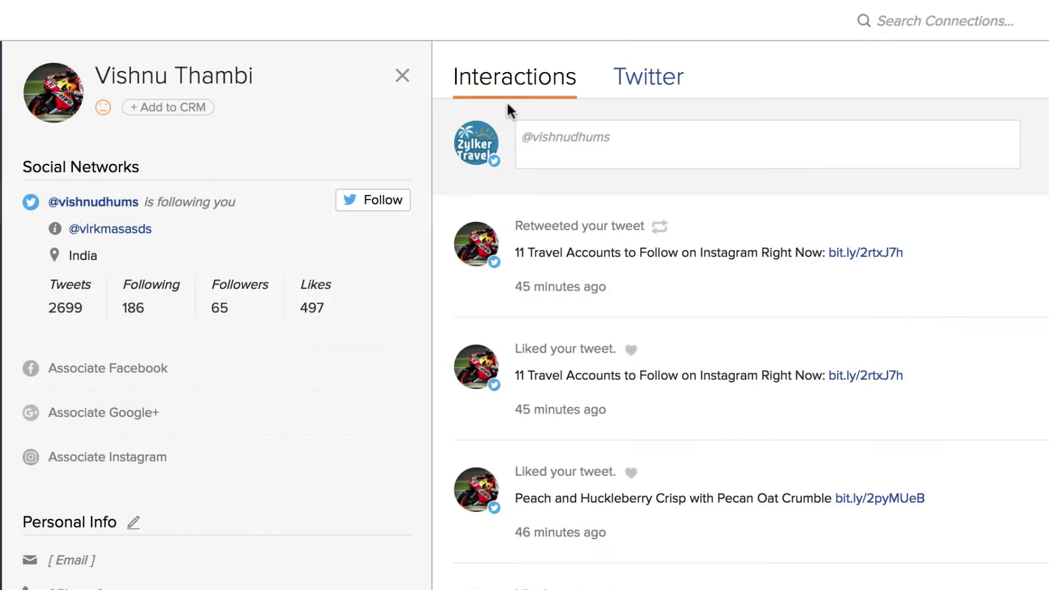
Close the contact profile, review Brand Health and Recent Posts on Home, then open the published posts
left_click(402, 77)
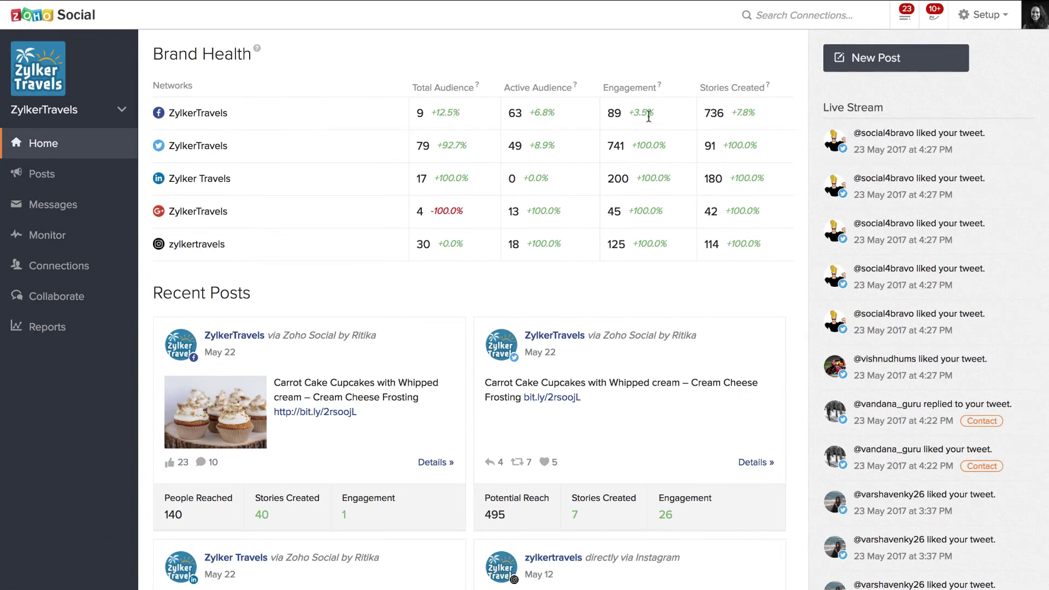
scroll(932, 202, "up", 3)
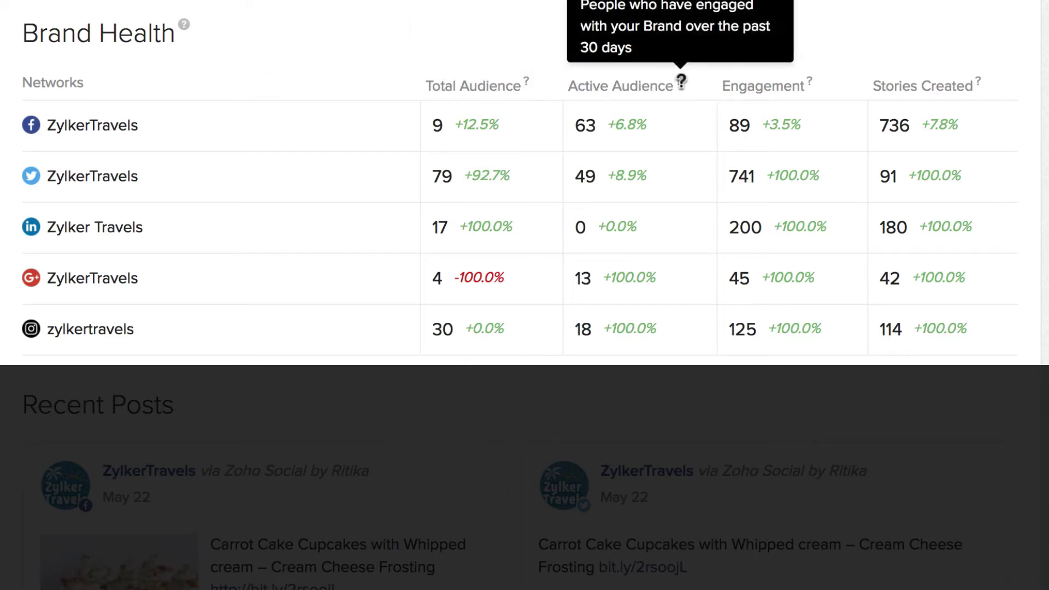
mouse_move(805, 81)
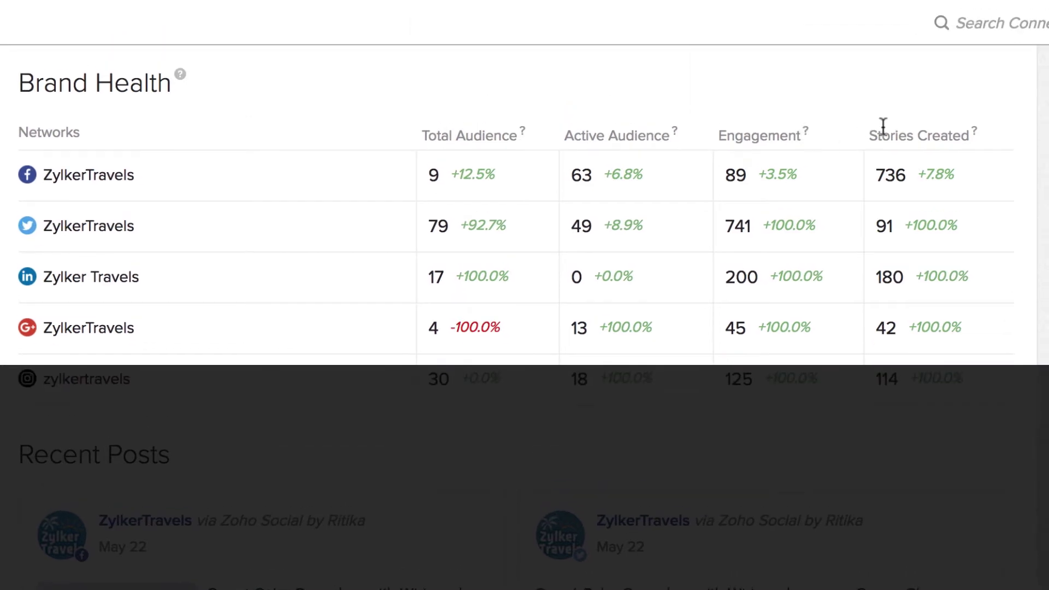
mouse_move(974, 130)
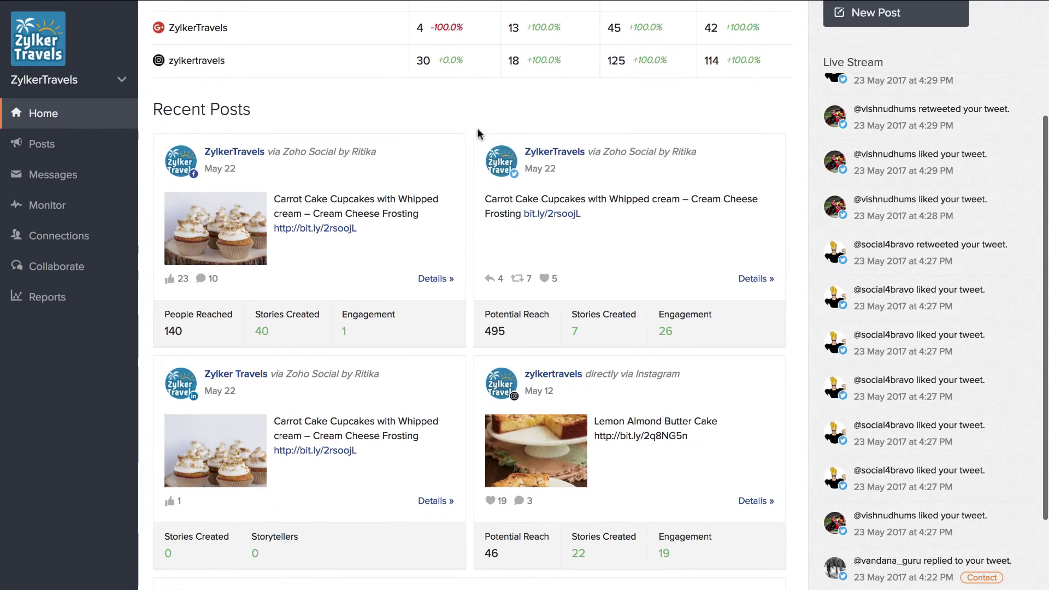
scroll(279, 111, "up", 3)
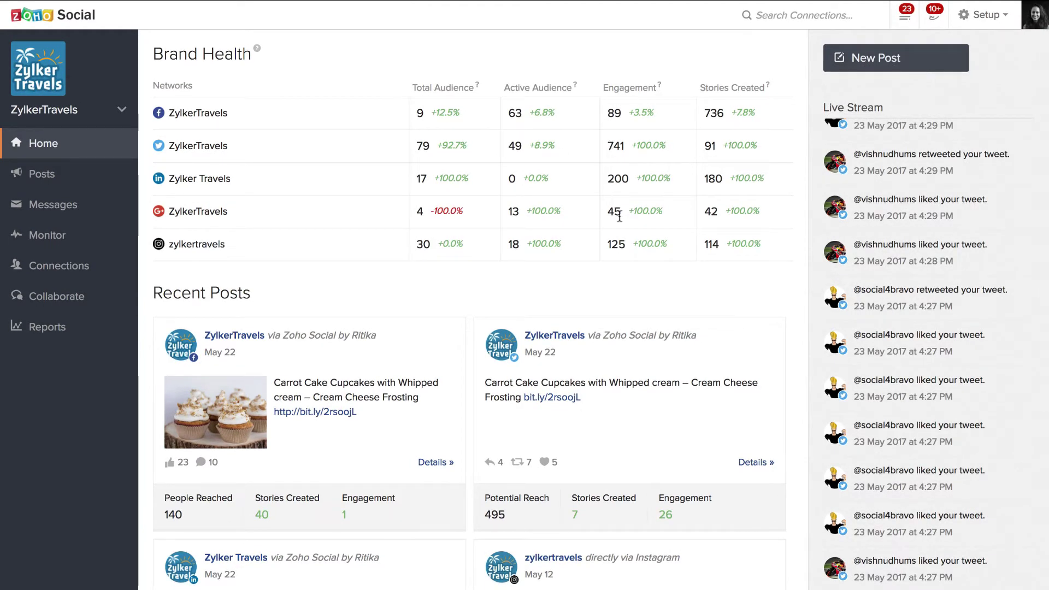
scroll(624, 230, "down", 5)
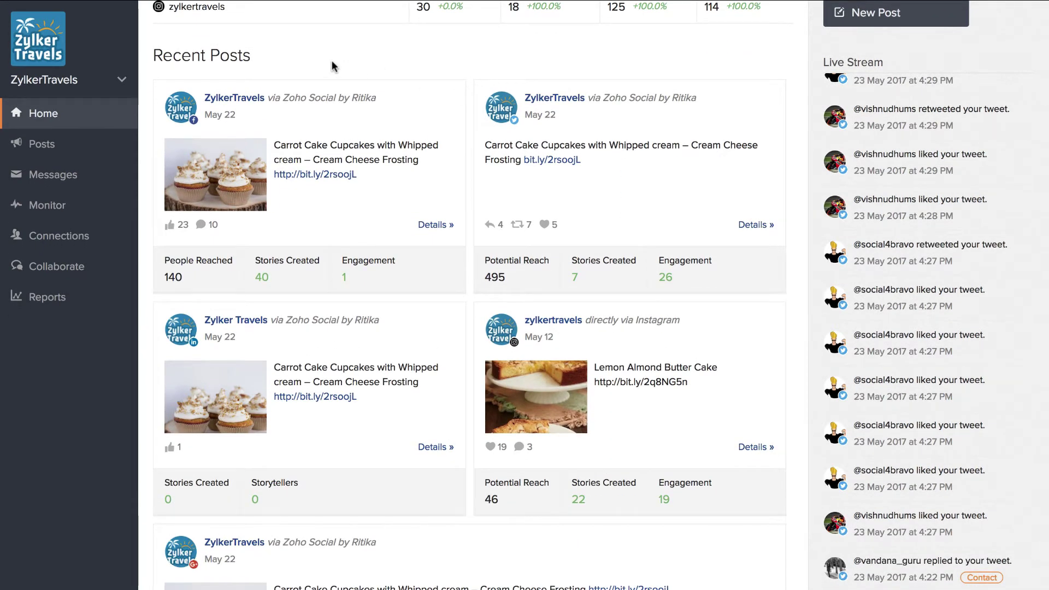
scroll(419, 87, "down", 1)
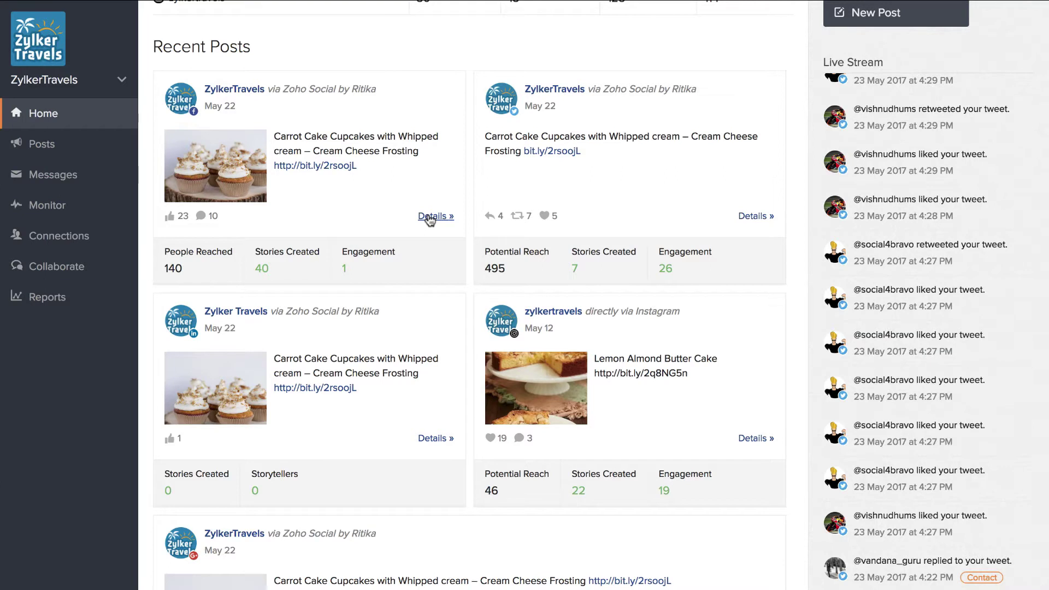
left_click(100, 145)
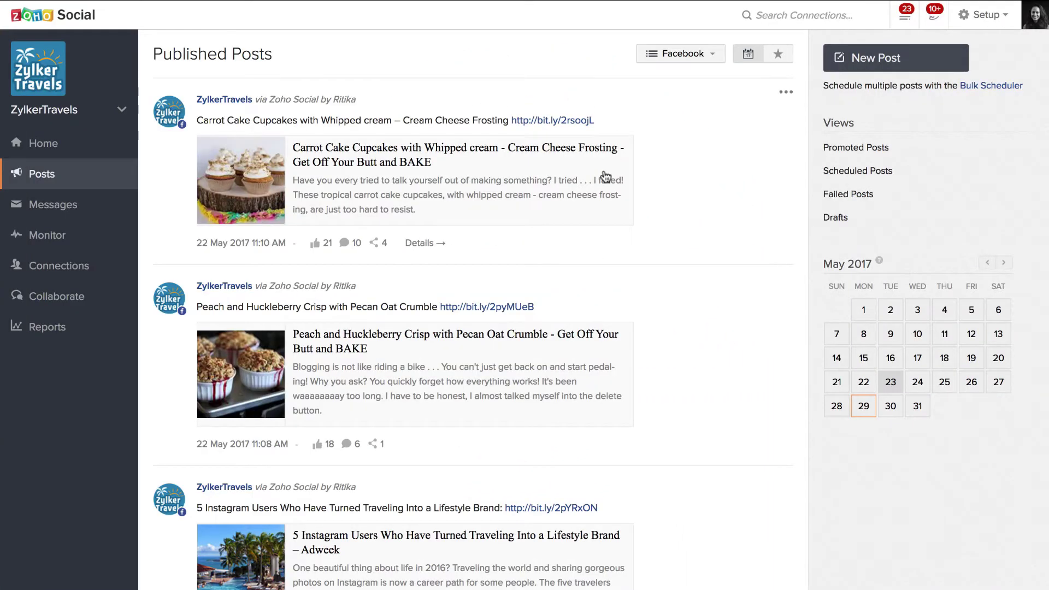
Open the Carrot Cake Cupcakes post's details and comments
left_click(421, 243)
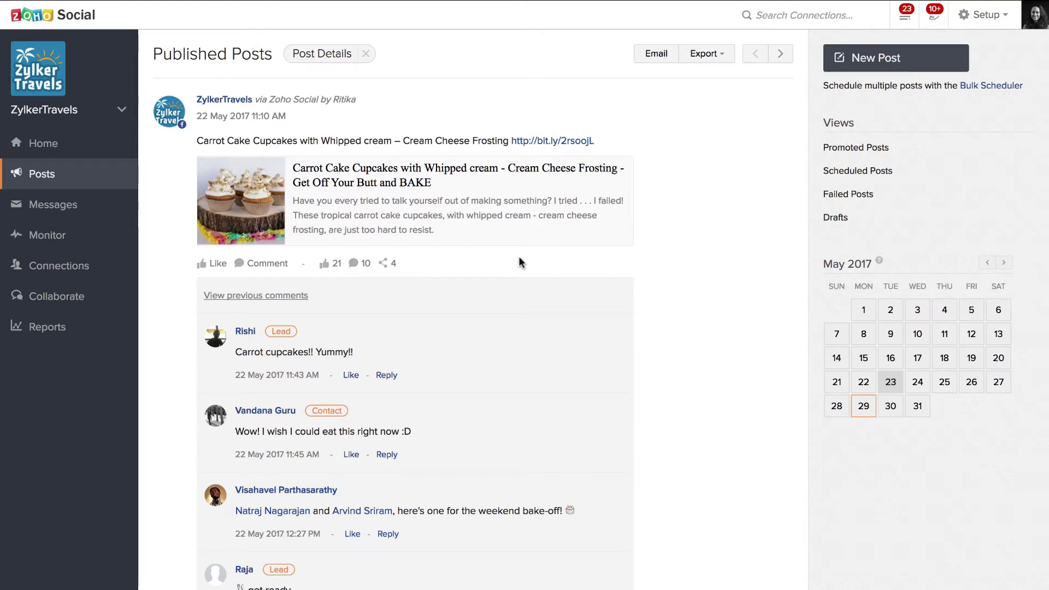
scroll(527, 333, "down", 5)
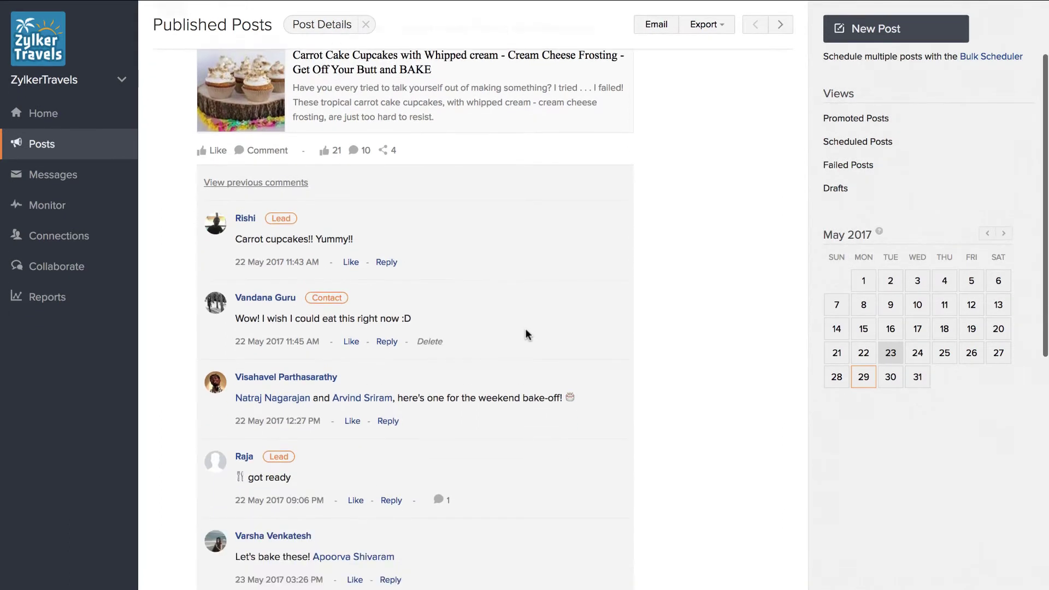
scroll(526, 328, "down", 3)
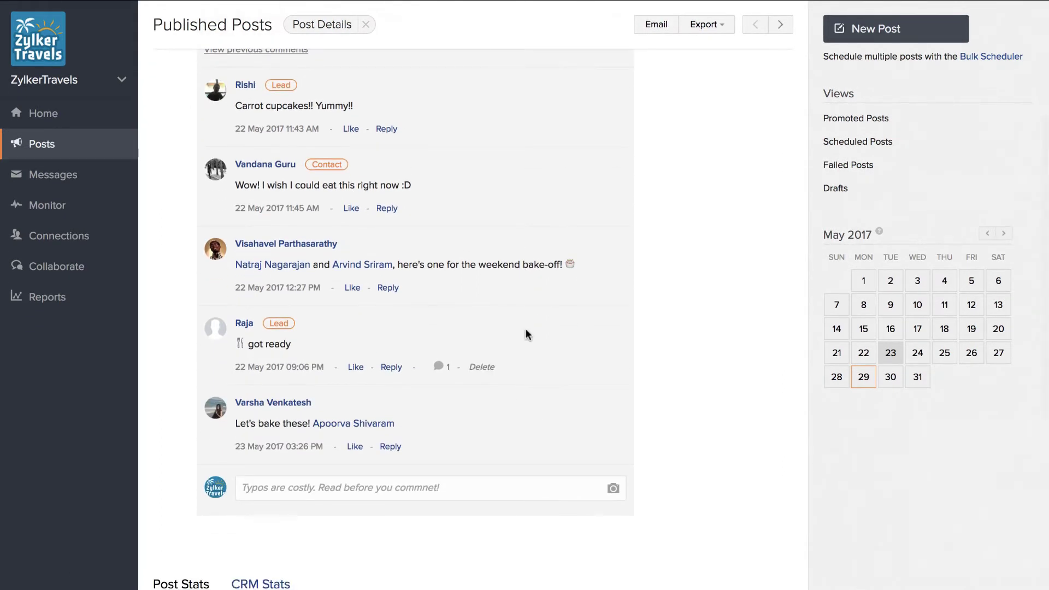
Click into the comment box, then scroll to Post Stats and check the Opt-outs info
left_click(414, 487)
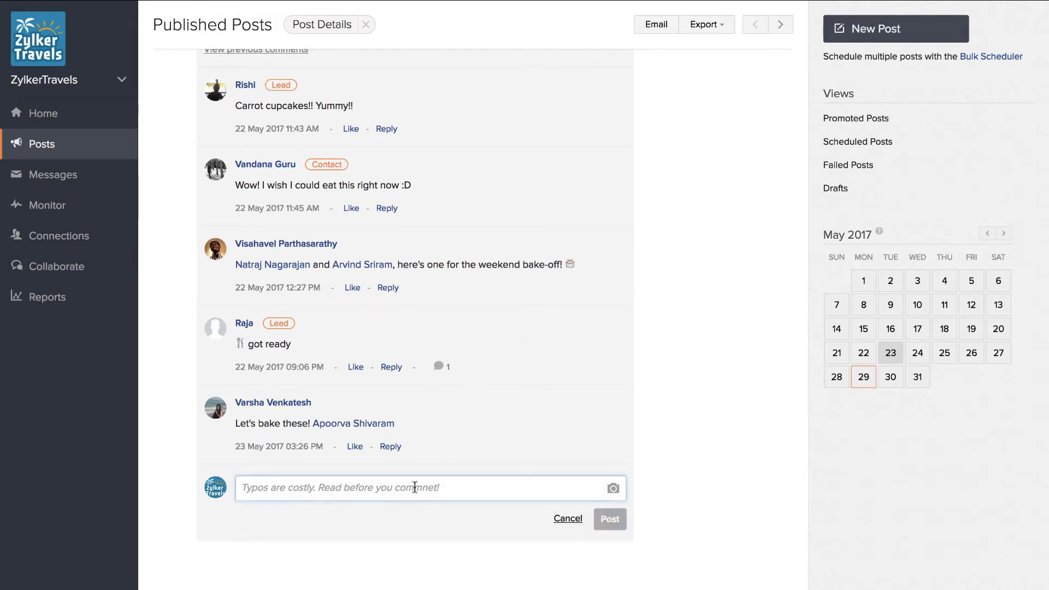
scroll(538, 476, "down", 10)
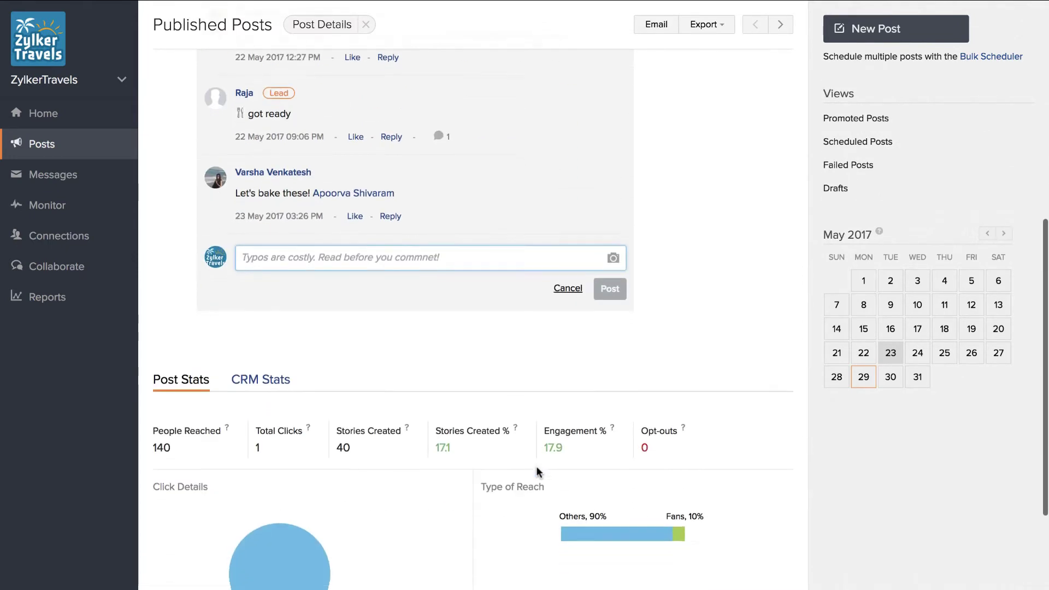
scroll(536, 472, "down", 5)
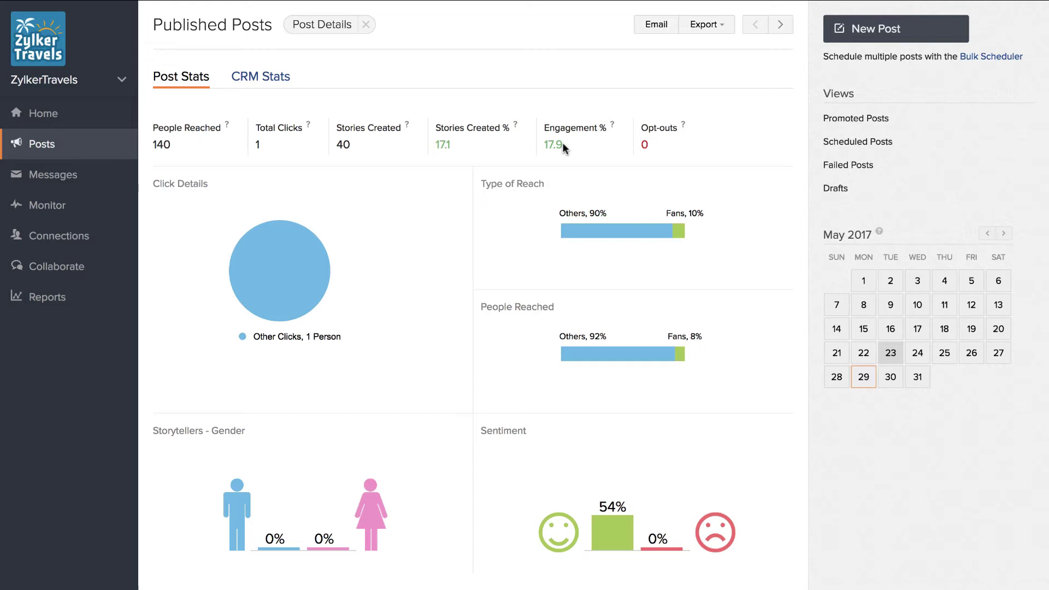
mouse_move(680, 125)
Show the post's CRM Stats leads and contacts, then open and dismiss the Export options
left_click(267, 81)
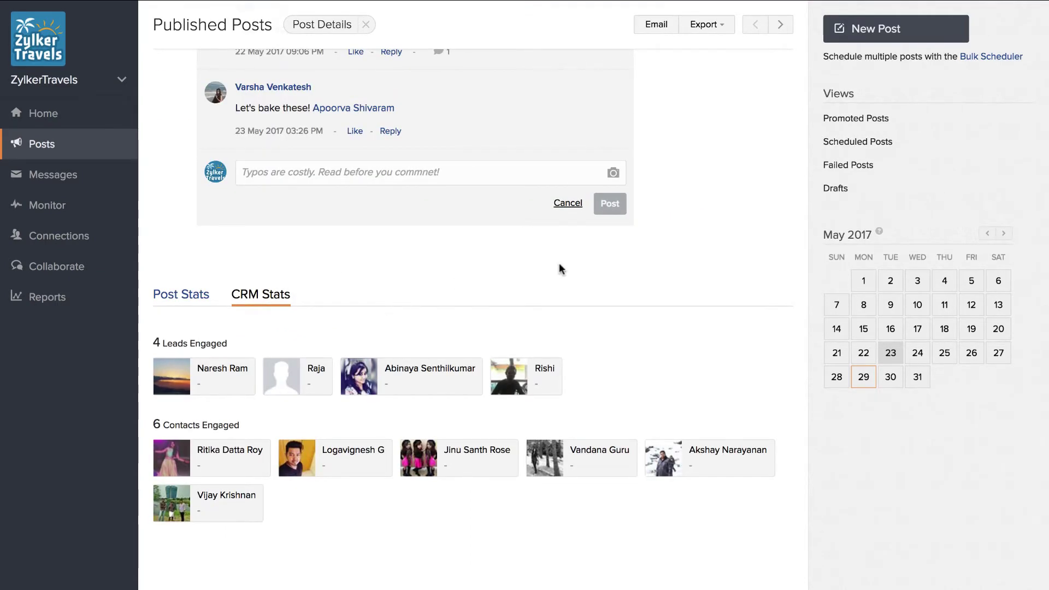
scroll(559, 263, "up", 12)
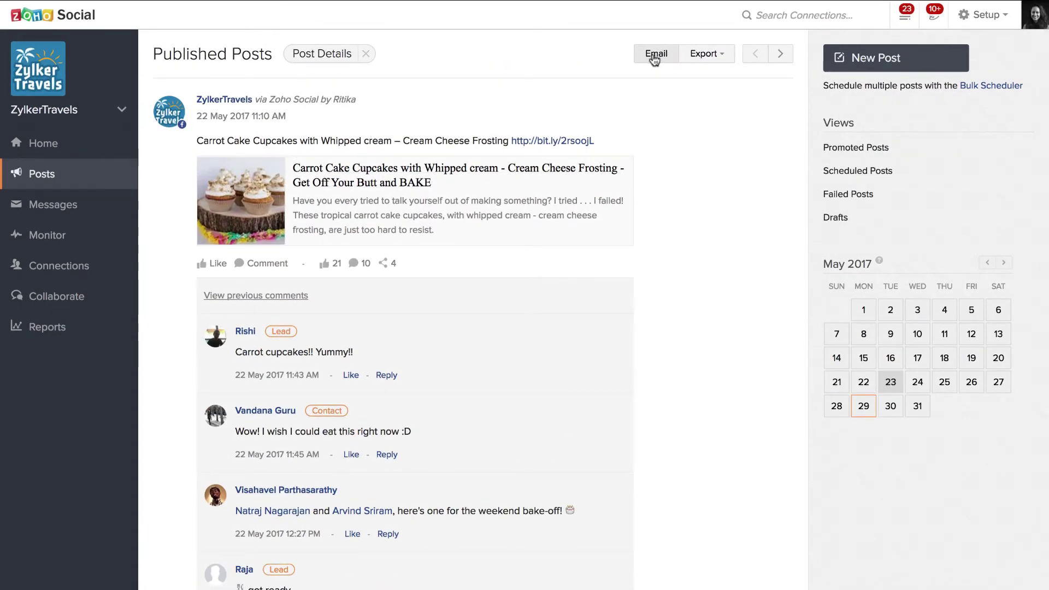
left_click(720, 57)
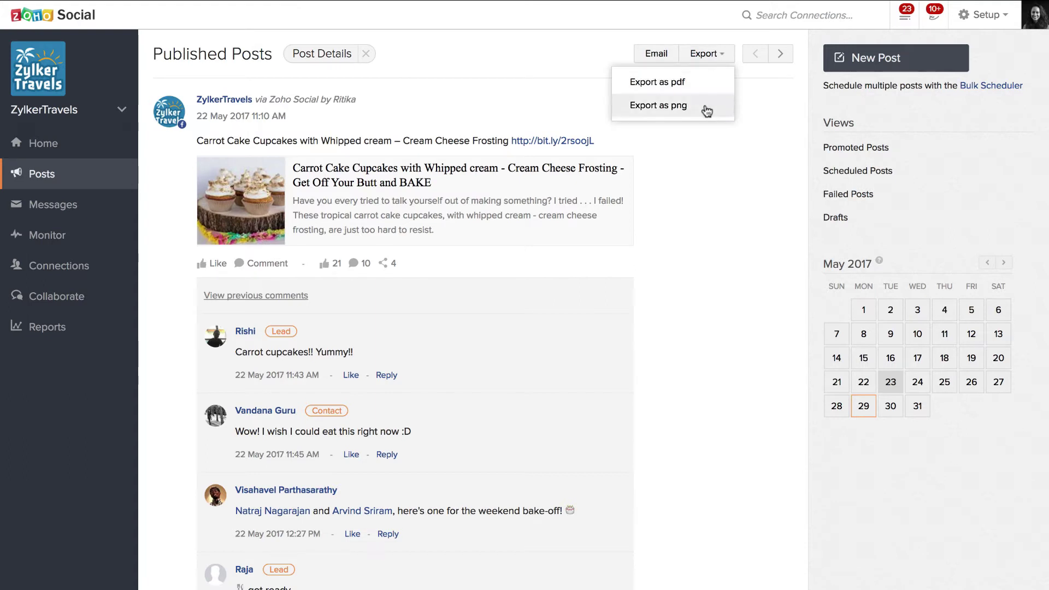
left_click(714, 163)
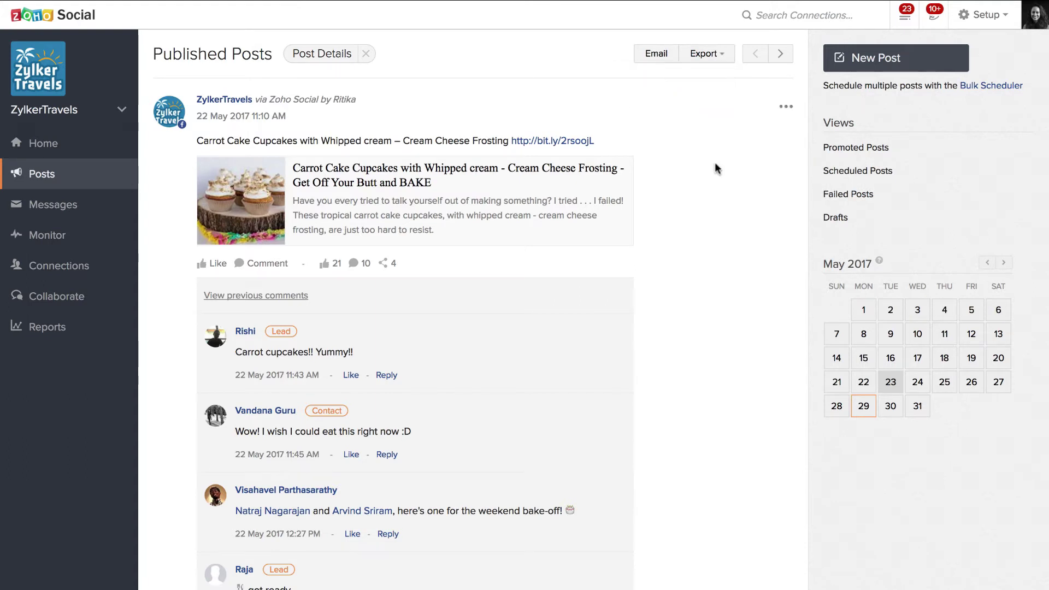
Close the post details, sort published Facebook posts by popularity, and switch to Promoted Posts
left_click(367, 54)
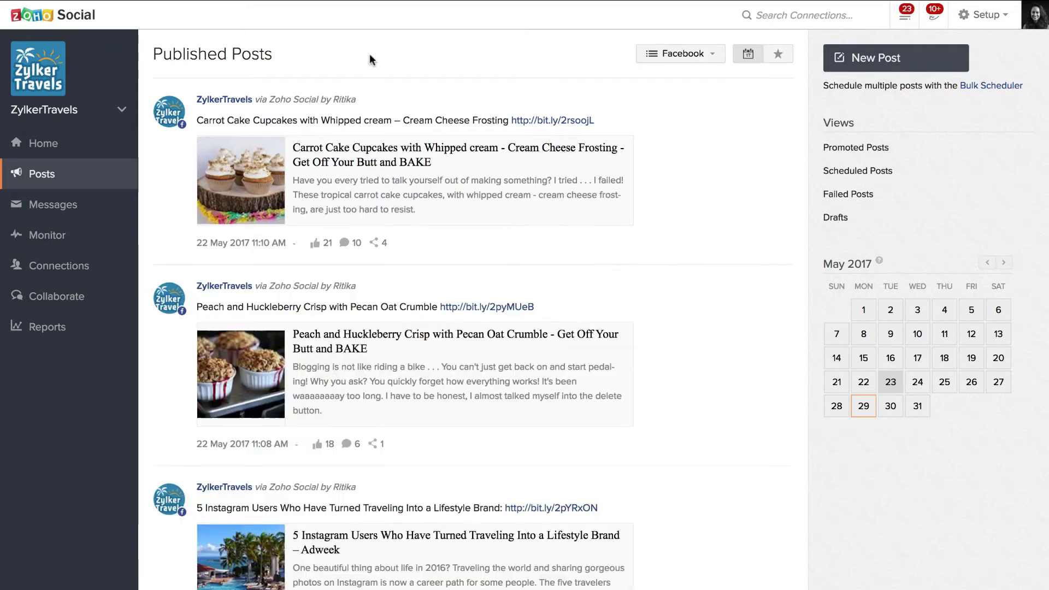
scroll(367, 58, "down", 1)
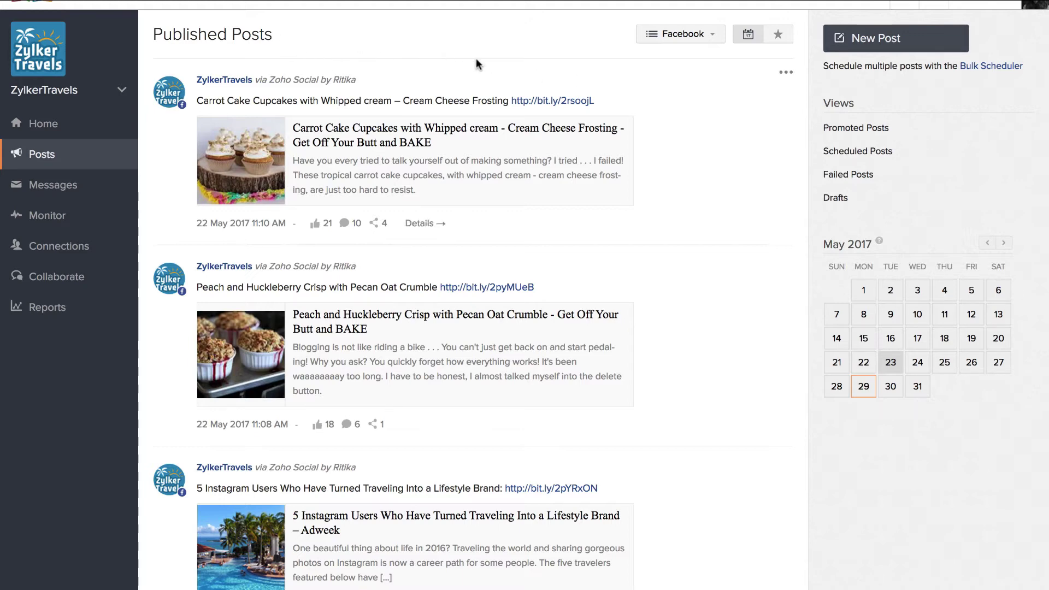
left_click(688, 38)
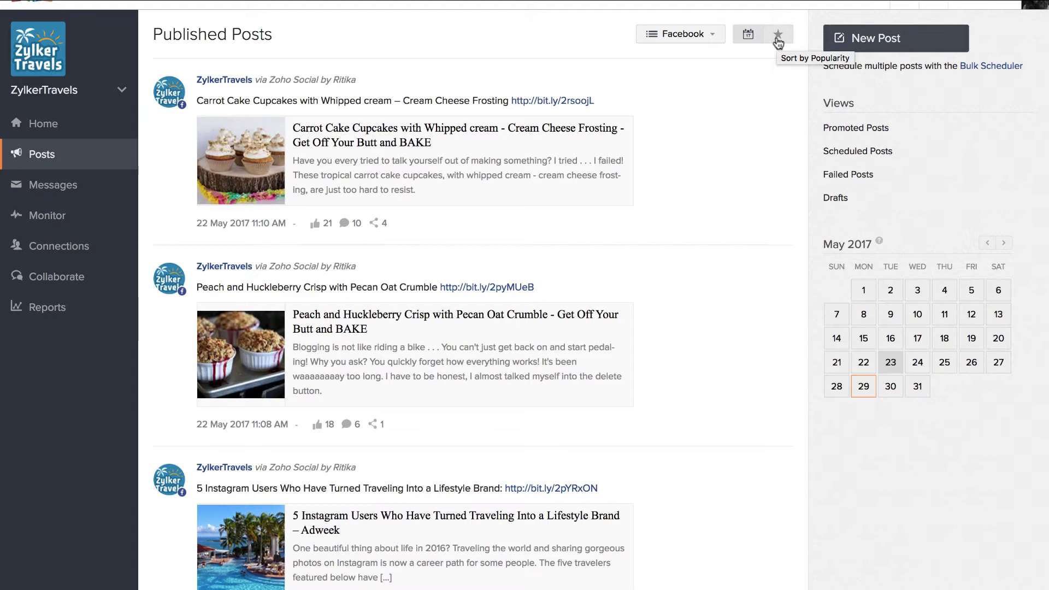
left_click(777, 40)
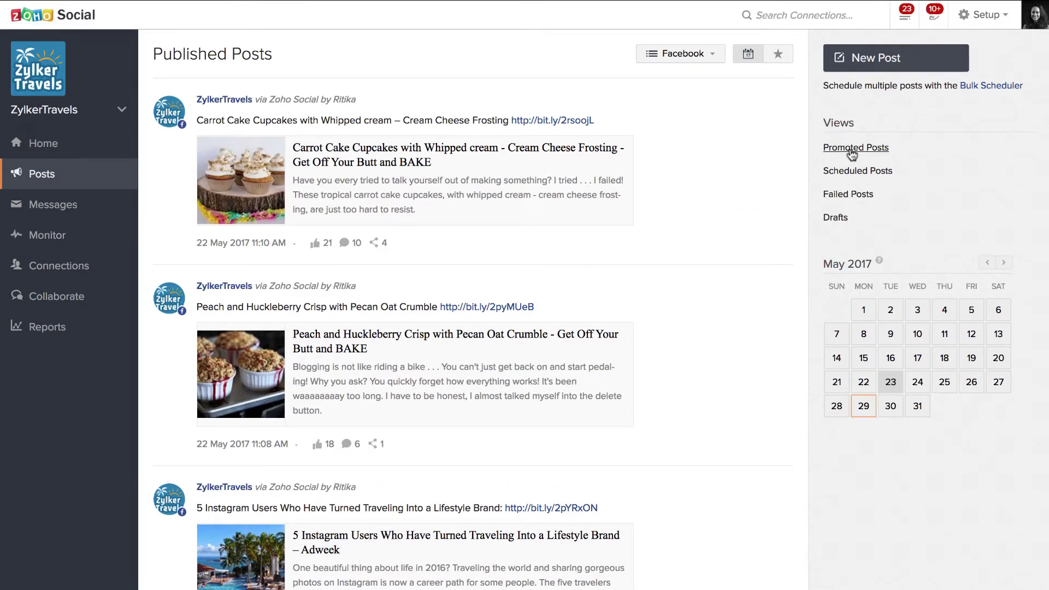
left_click(851, 151)
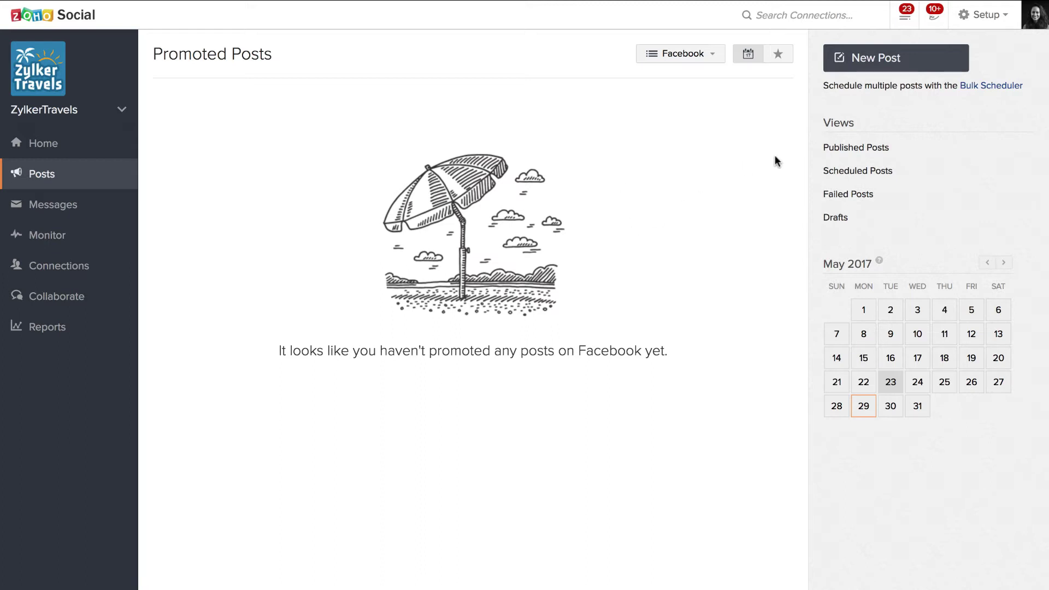
View Scheduled Posts, check a post's edit/delete menu and the user filter, then switch to Failed Posts
left_click(848, 171)
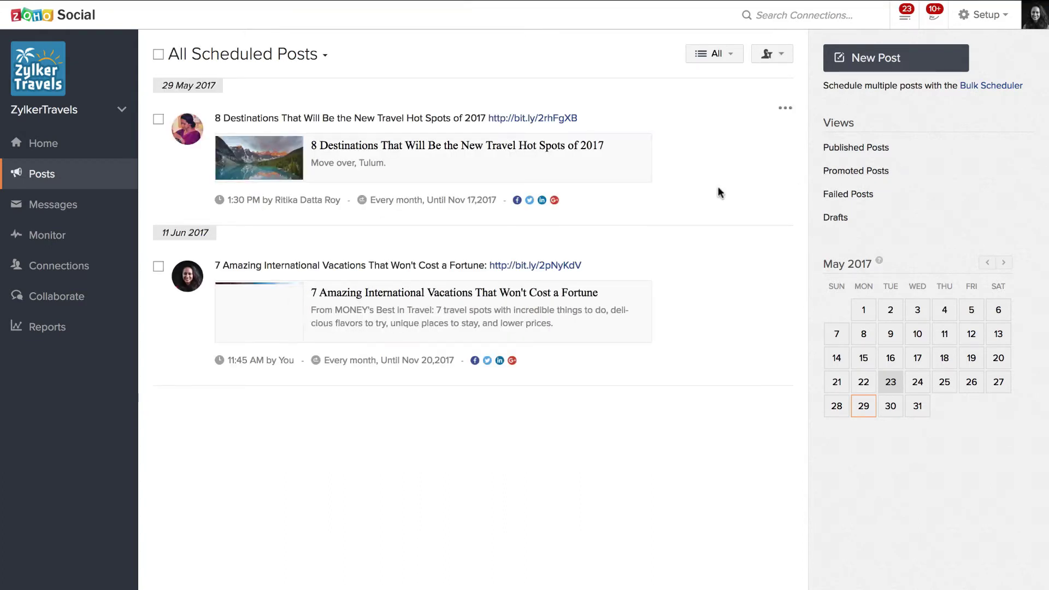
left_click(785, 109)
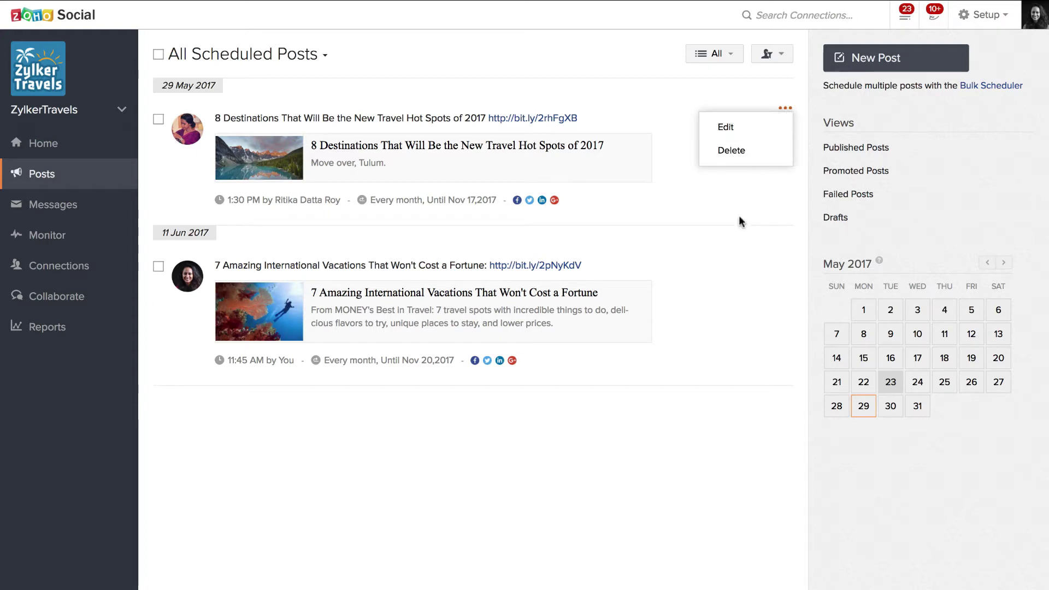
left_click(780, 63)
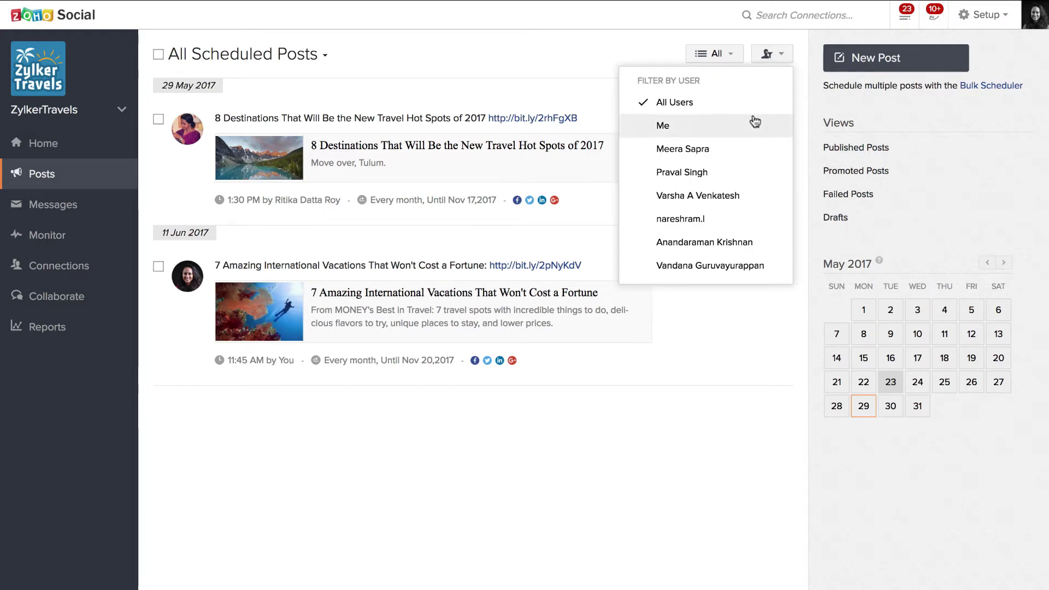
scroll(742, 188, "down", 1)
scroll(742, 188, "down", 2)
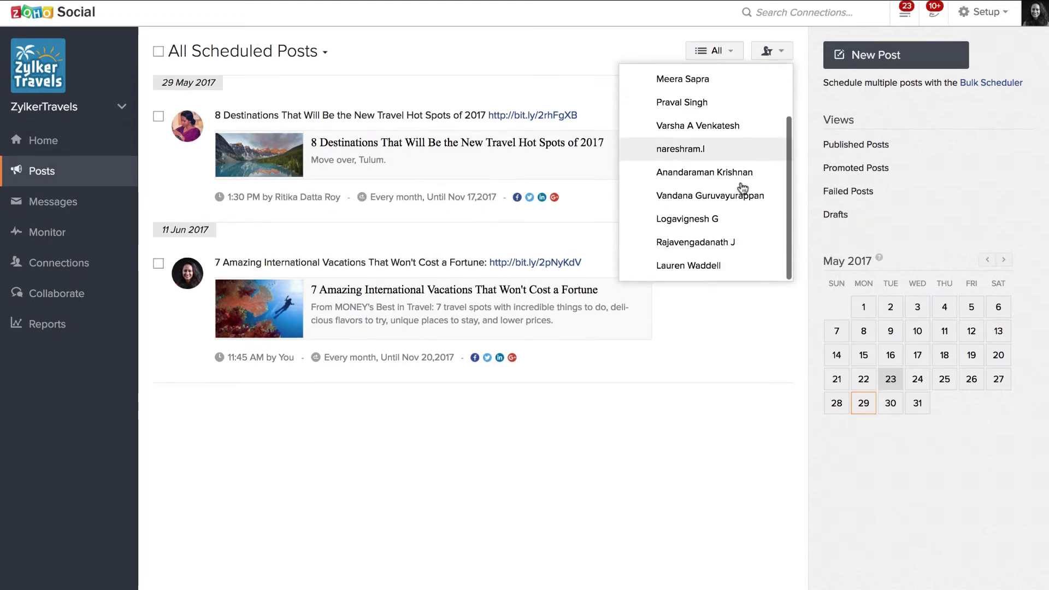
left_click(742, 298)
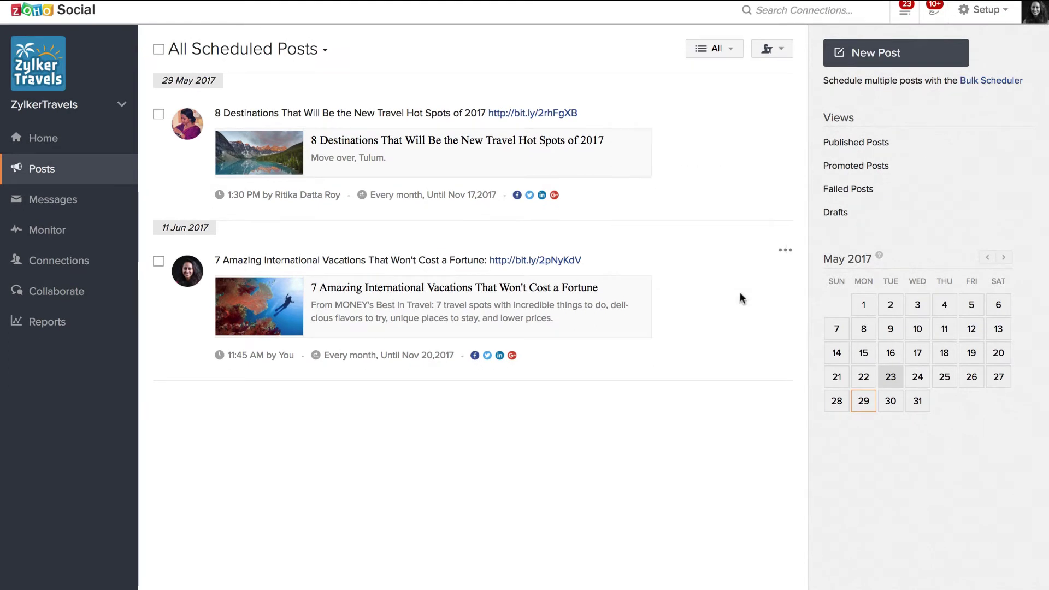
left_click(838, 189)
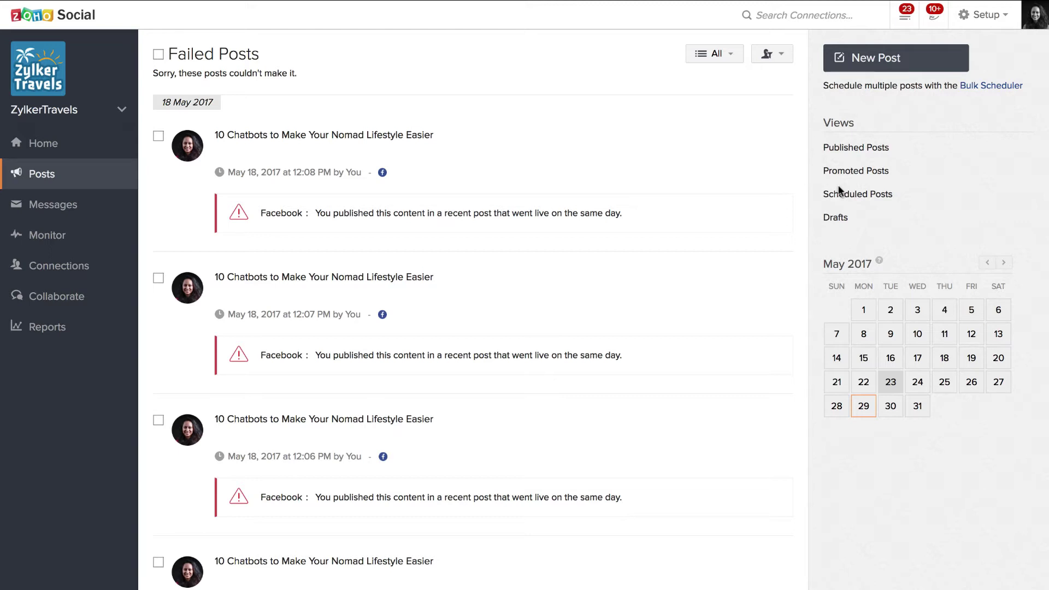
Check the 'Schedule again?' option on a failed post, then switch to the Drafts view
mouse_move(740, 198)
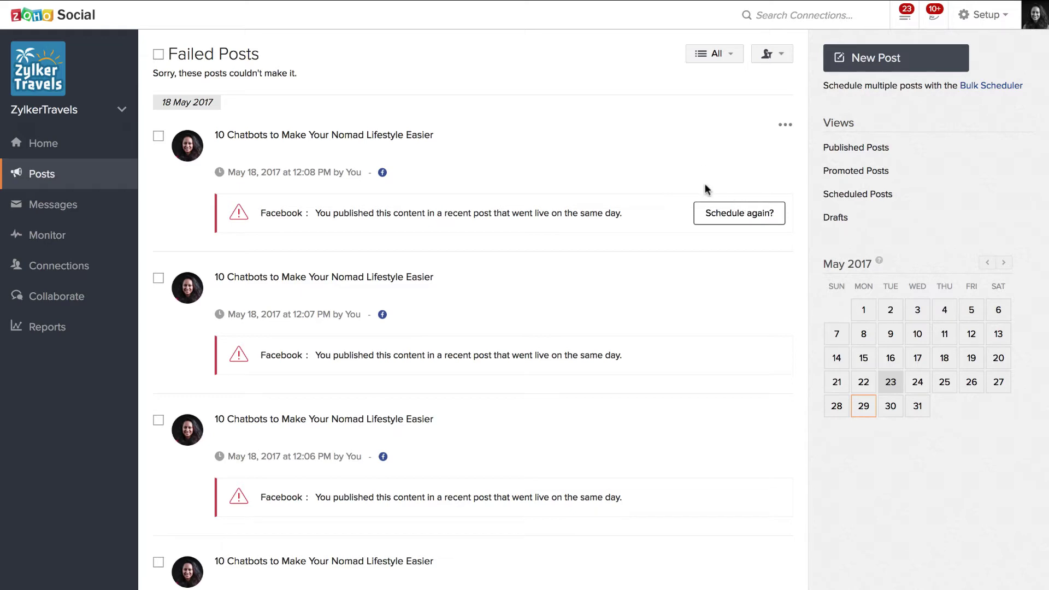
scroll(717, 247, "down", 1)
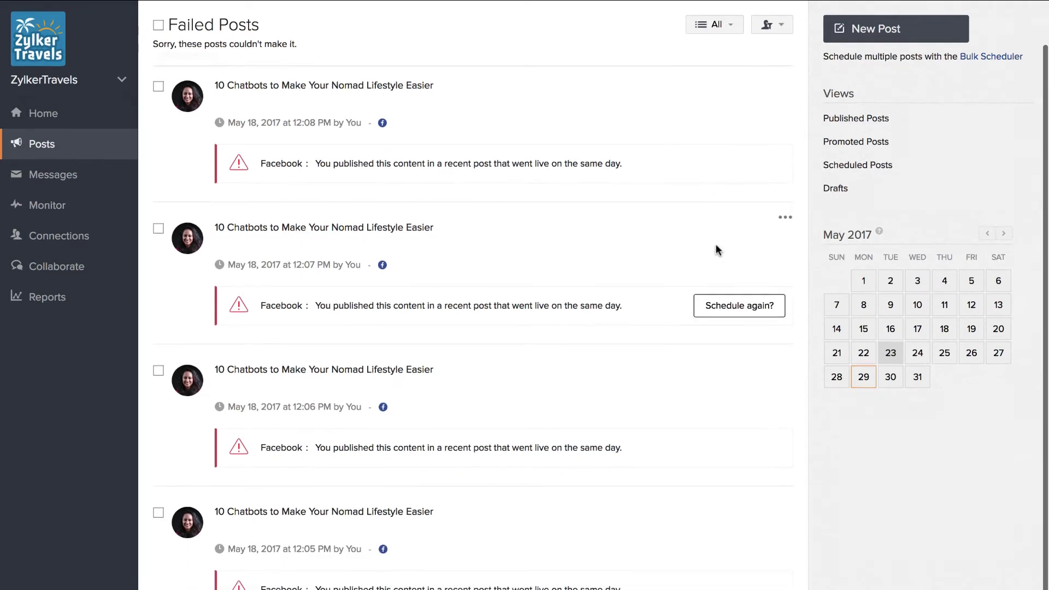
scroll(716, 247, "down", 1)
scroll(716, 244, "up", 3)
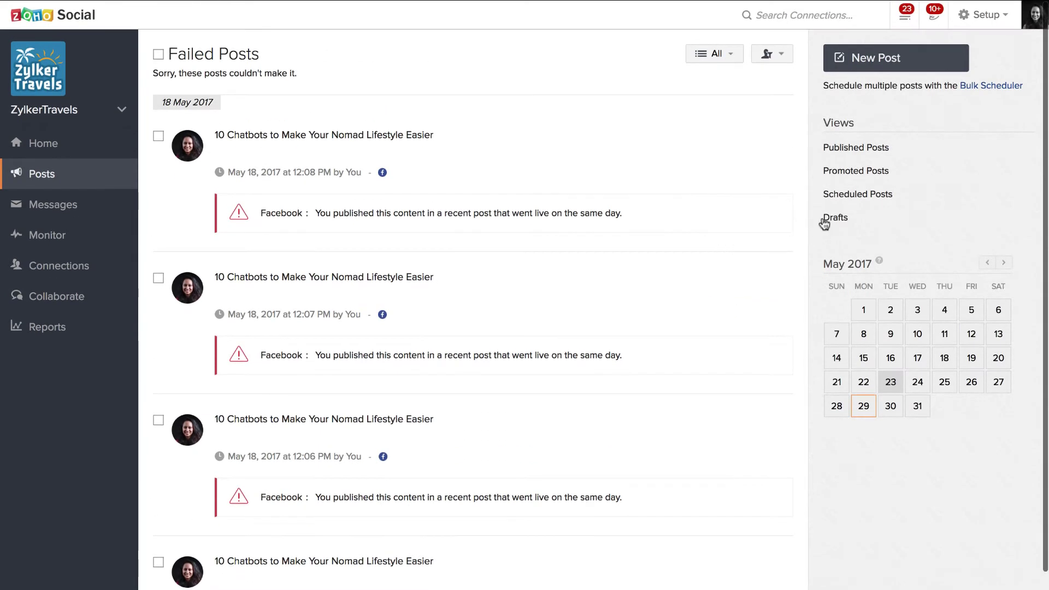
left_click(834, 218)
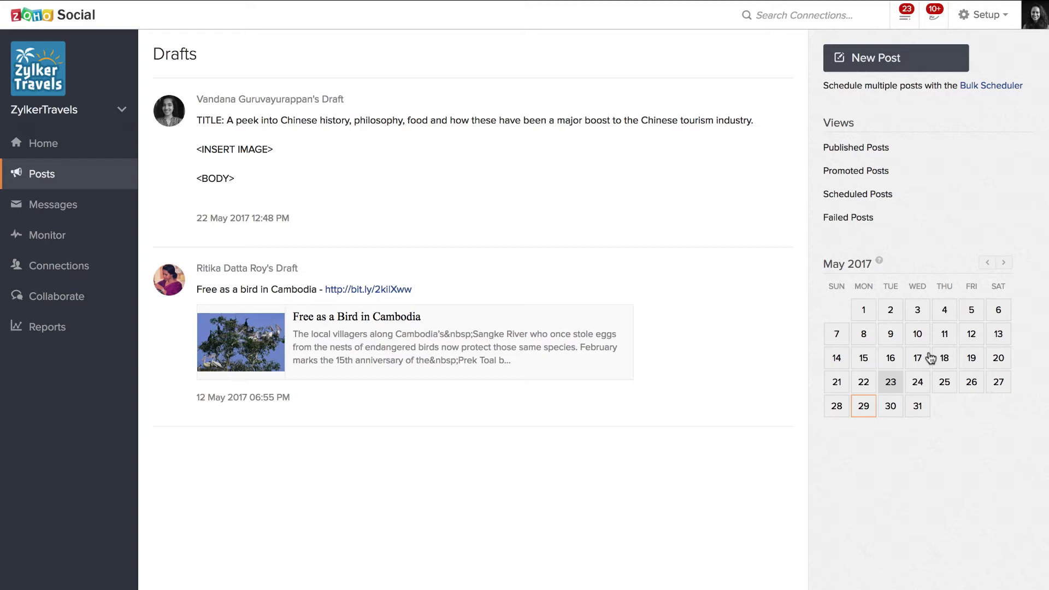
Advance the calendar two months to July 2017 and open the Bulk Scheduler
left_click(1004, 265)
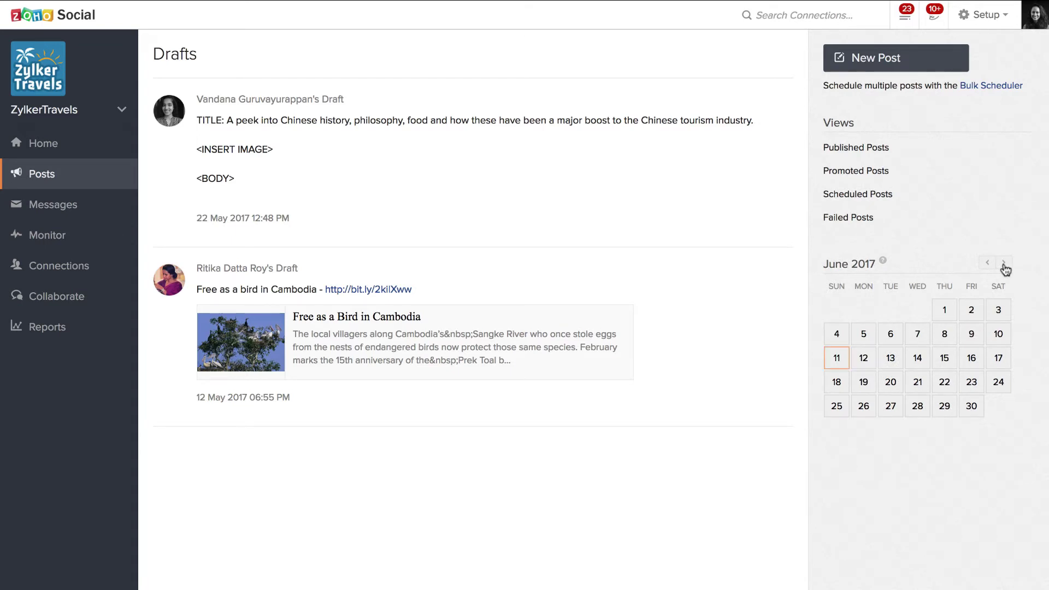
left_click(1005, 266)
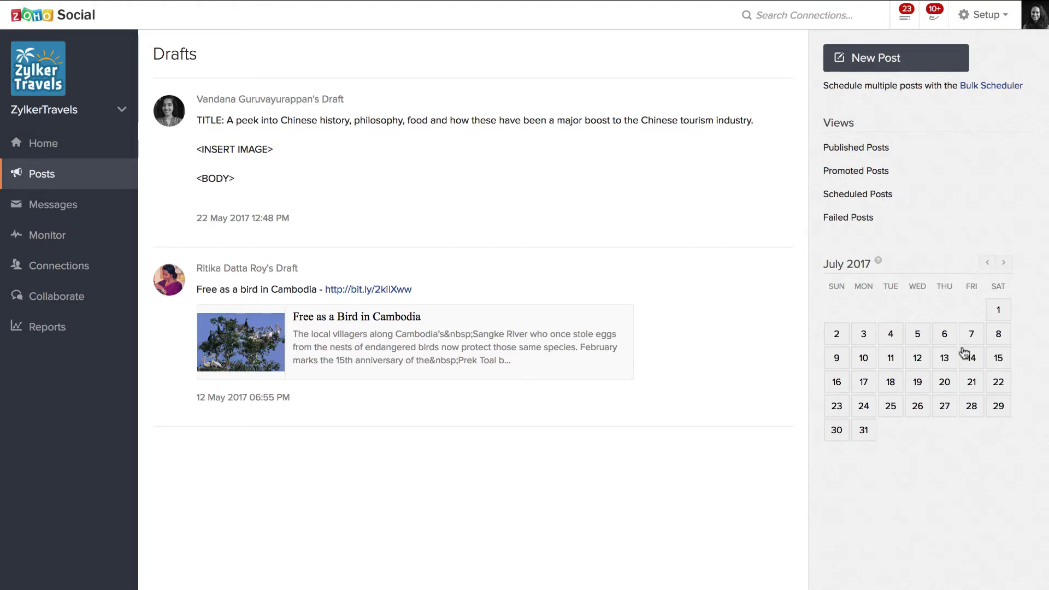
left_click(993, 86)
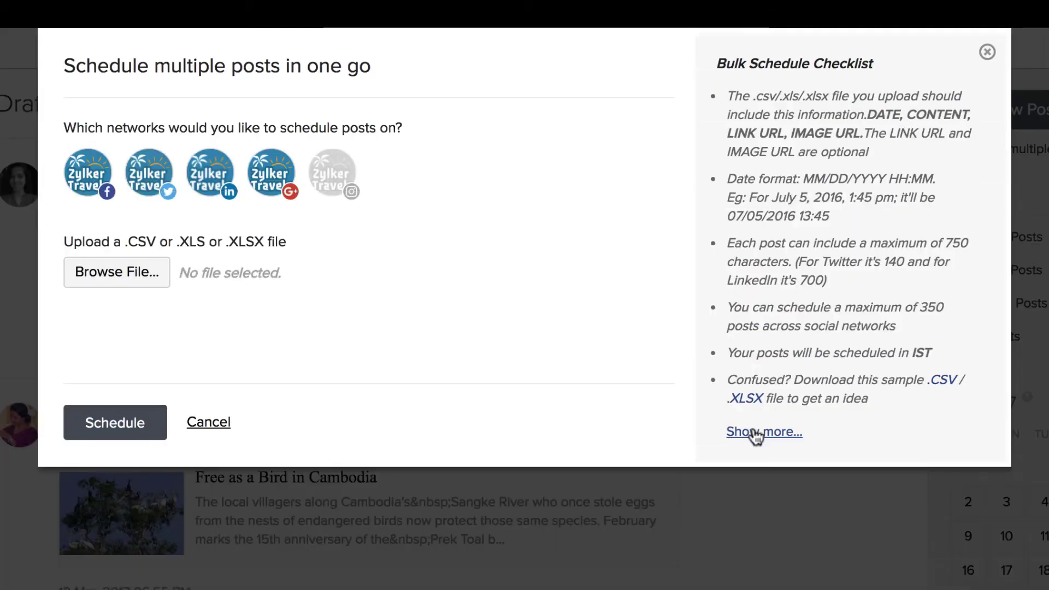
Expand the full Bulk Schedule Checklist, then close the bulk scheduler without uploading anything
left_click(755, 430)
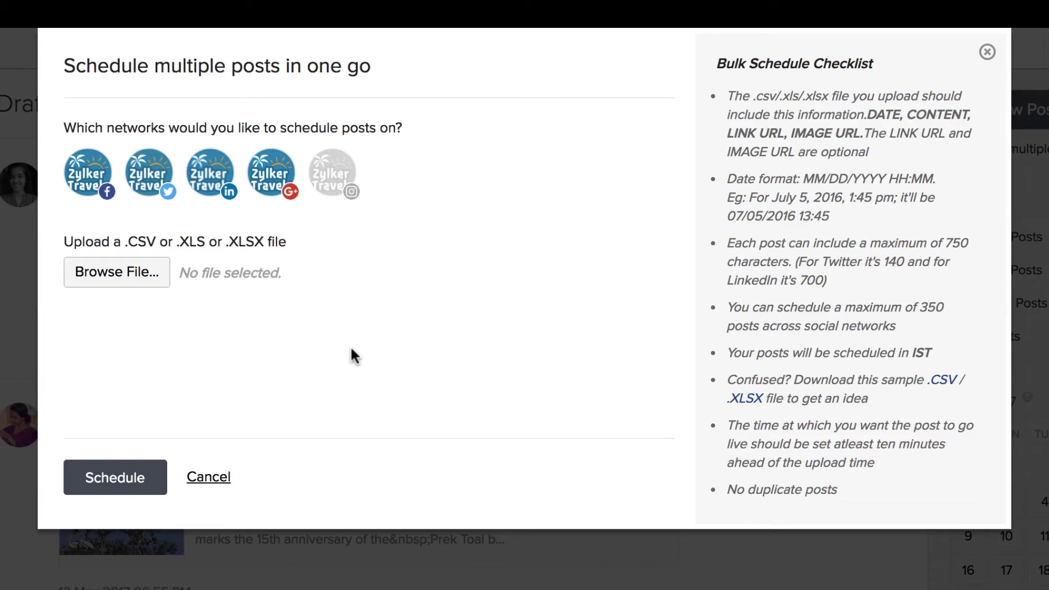
left_click(987, 52)
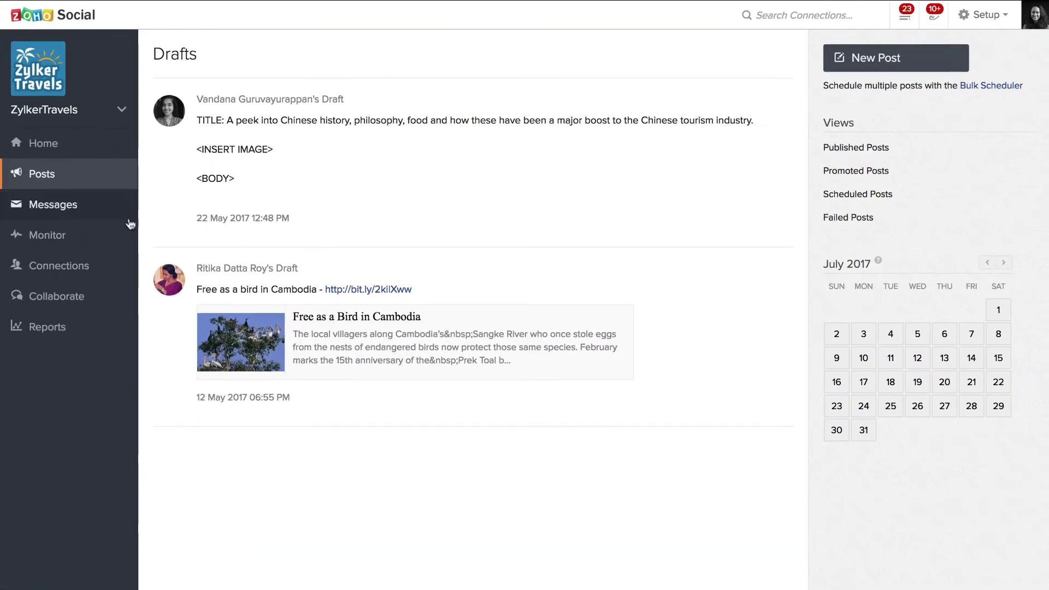
left_click(103, 234)
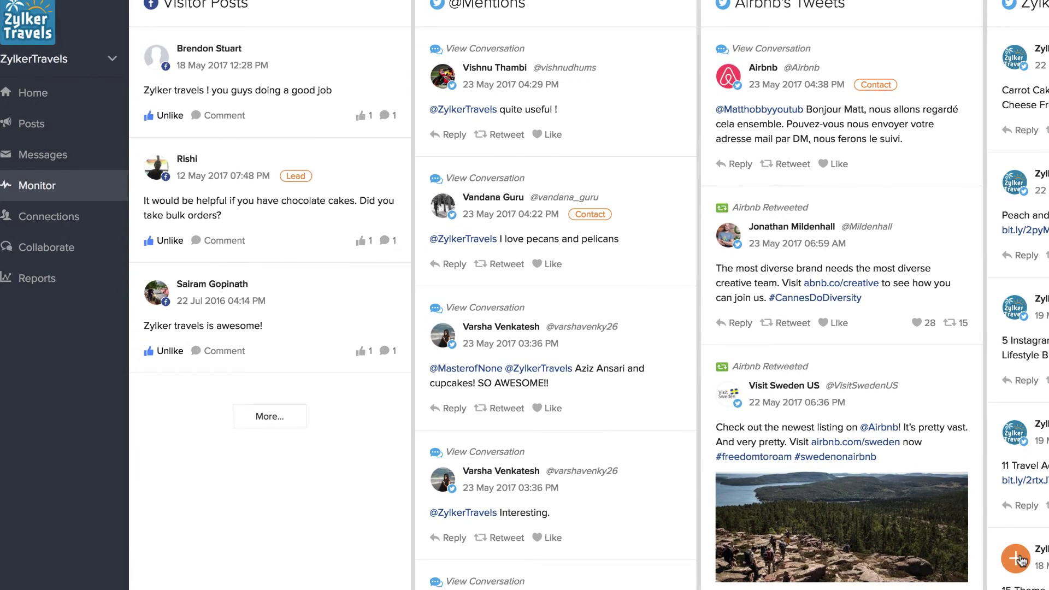
Start adding a new Monitor column and browse the available column types
left_click(1020, 560)
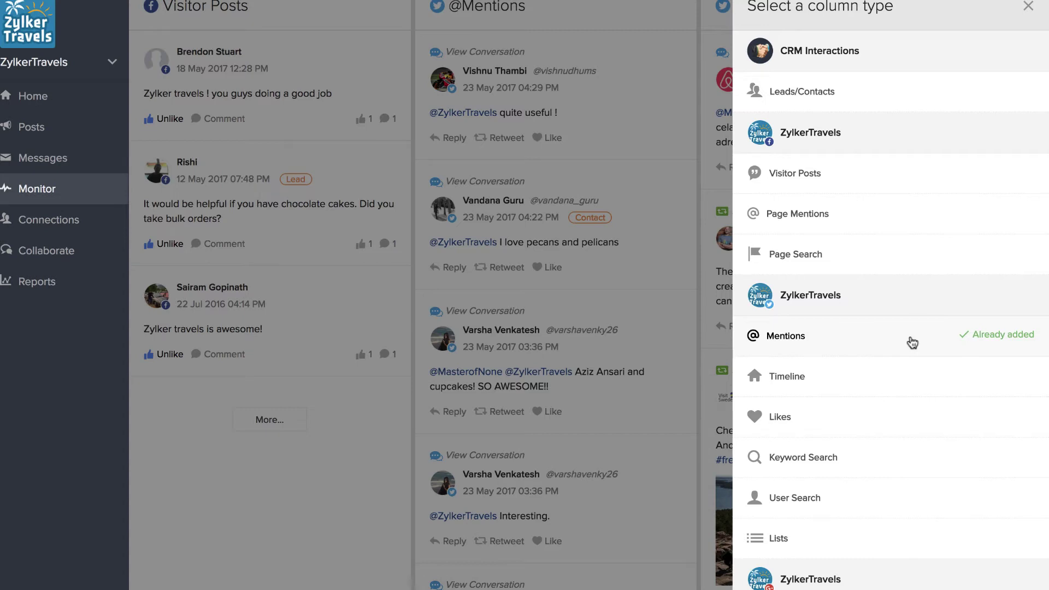
scroll(915, 366, "down", 4)
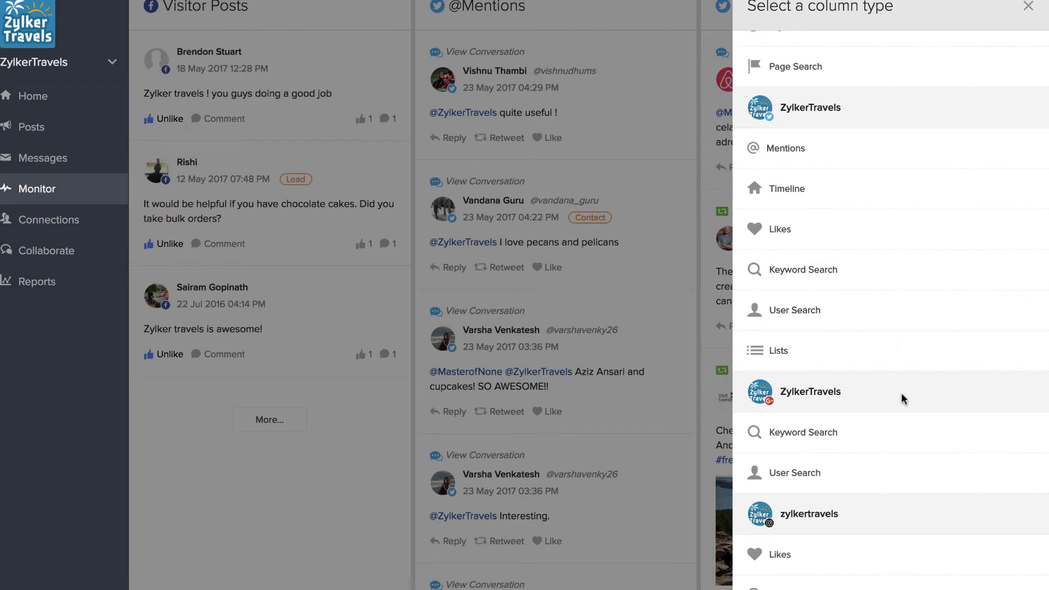
scroll(903, 399, "down", 2)
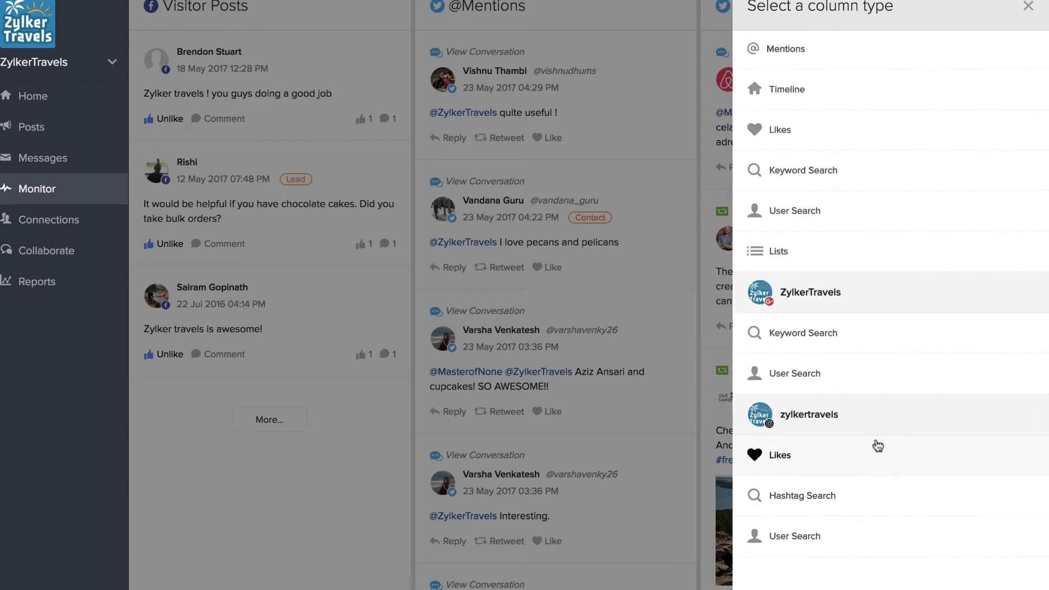
scroll(906, 379, "up", 5)
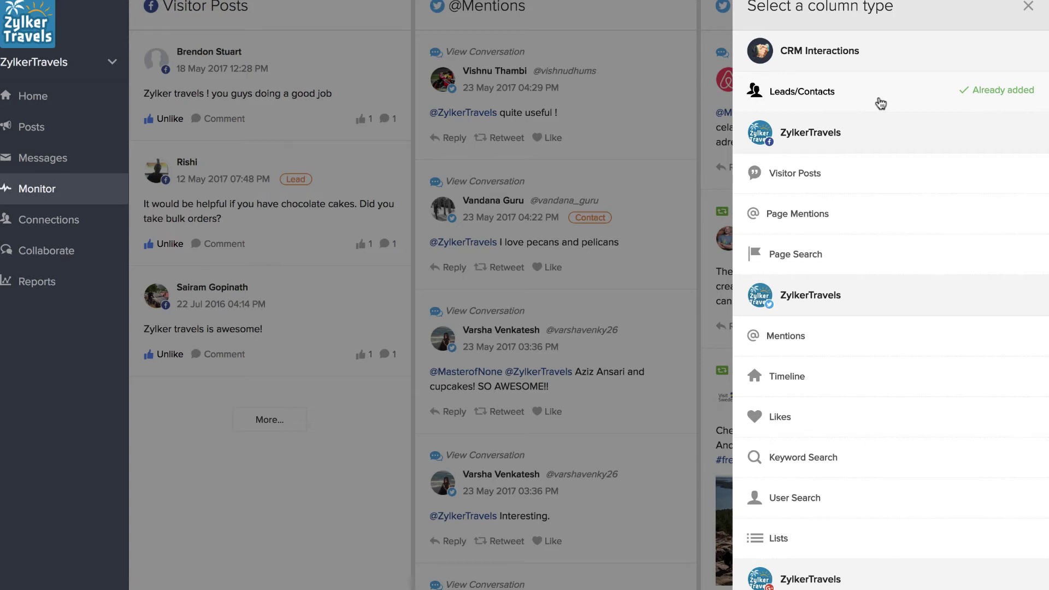
scroll(908, 328, "down", 6)
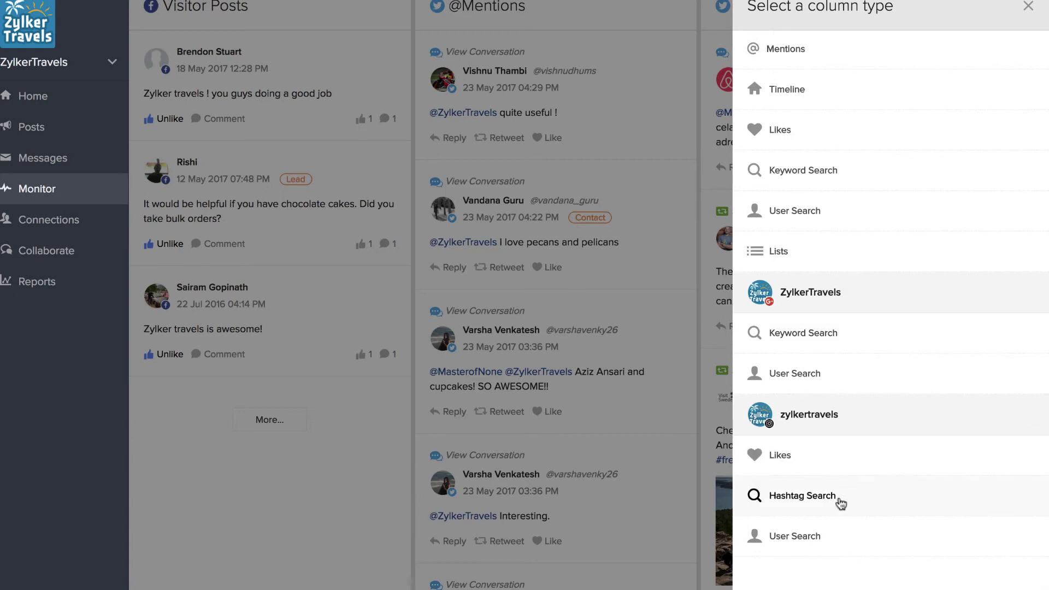
Run a Hashtag Search for #baking and scroll through the Instagram baking posts
left_click(840, 501)
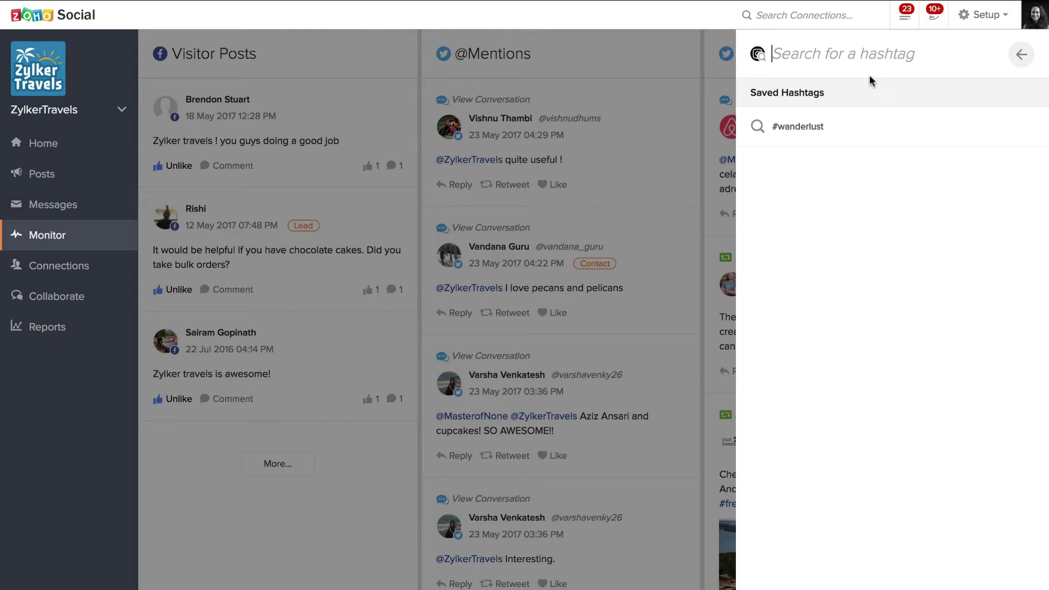
type("#")
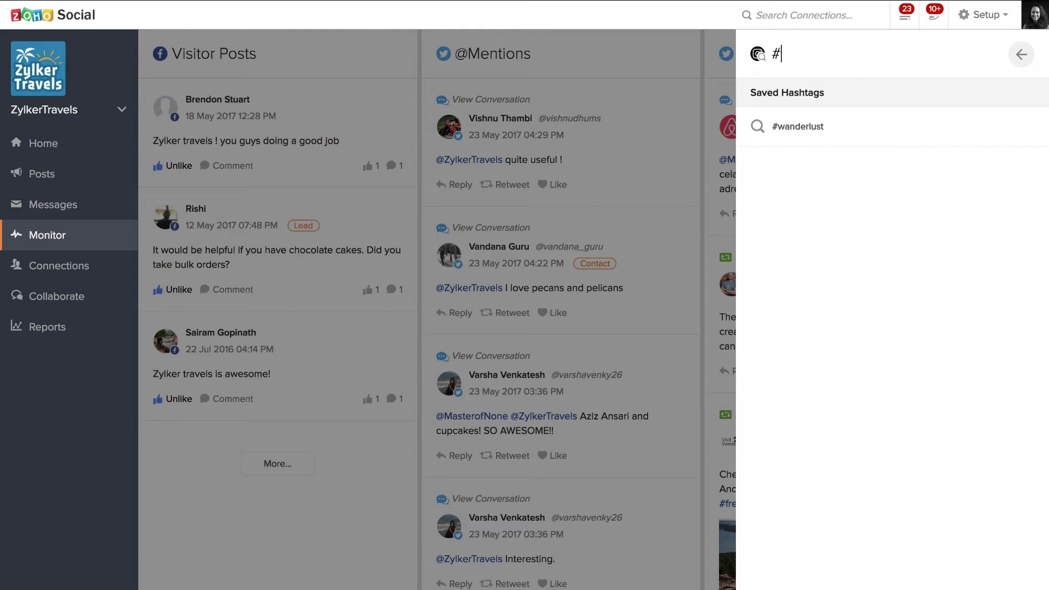
type("baking")
key("Return")
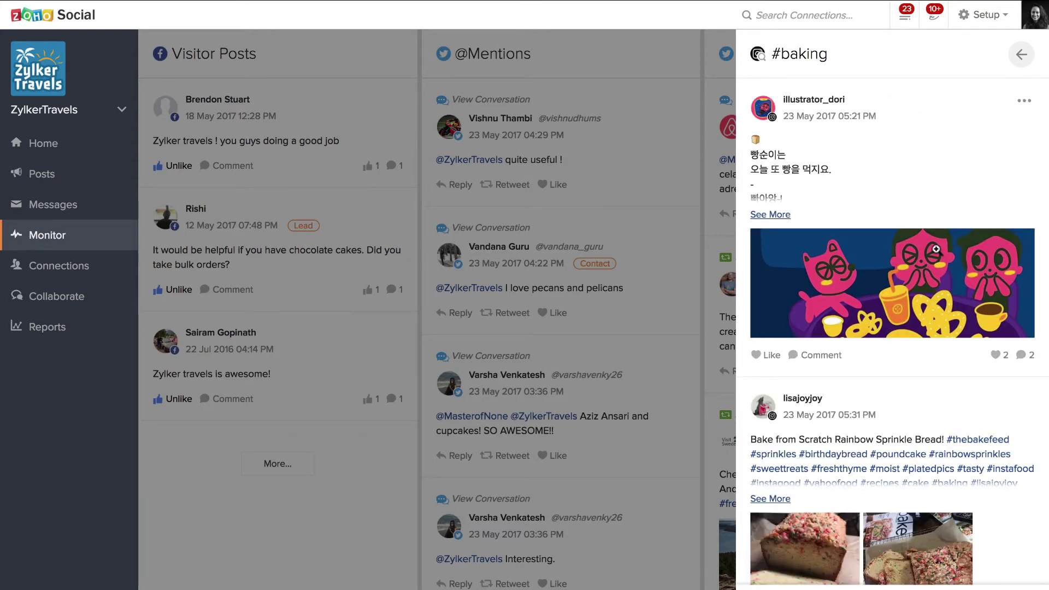
scroll(936, 249, "down", 3)
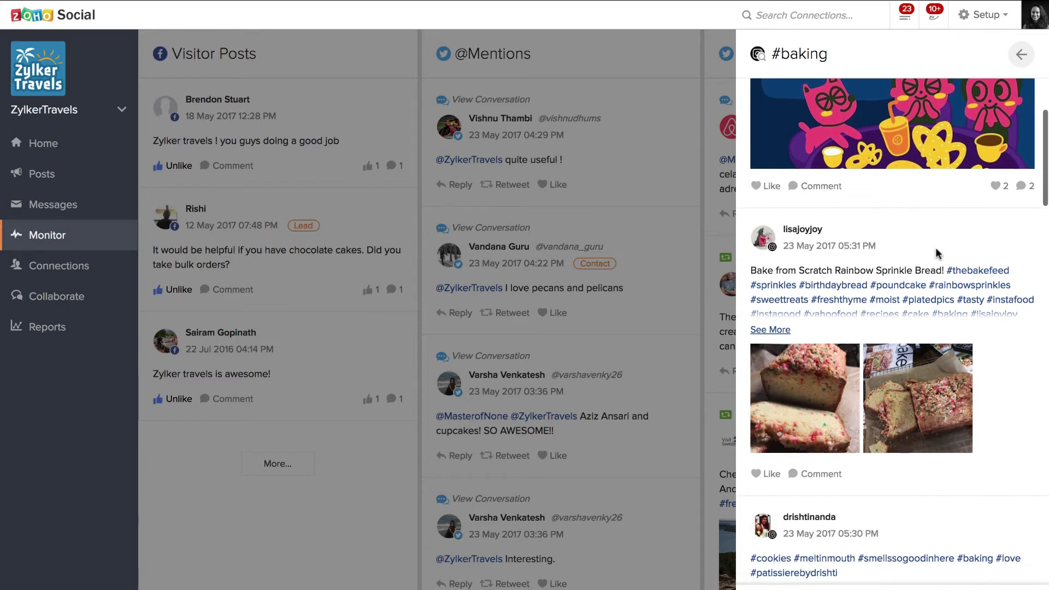
scroll(936, 253, "down", 2)
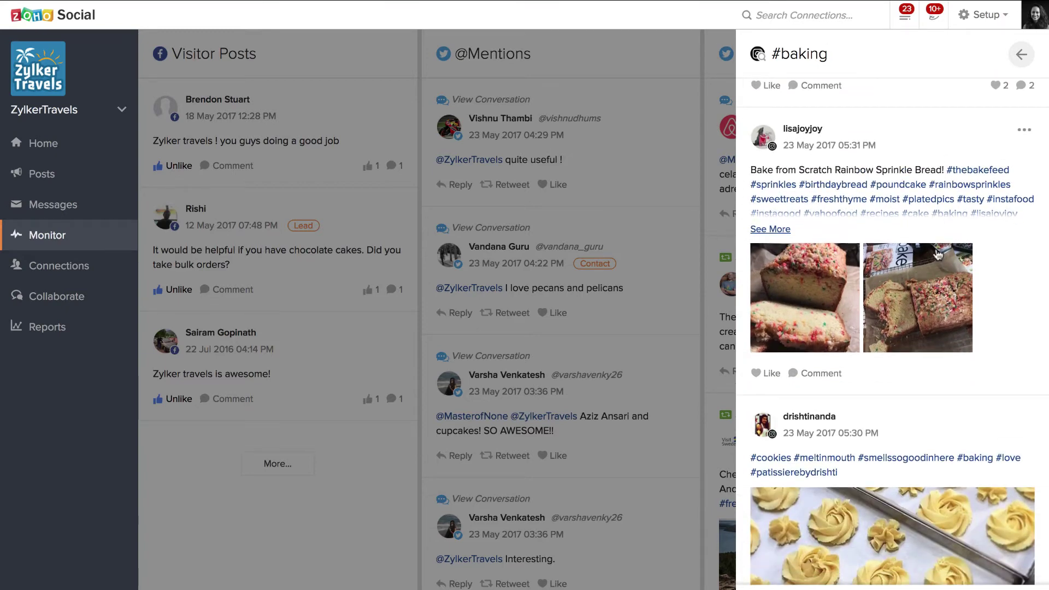
scroll(936, 253, "down", 4)
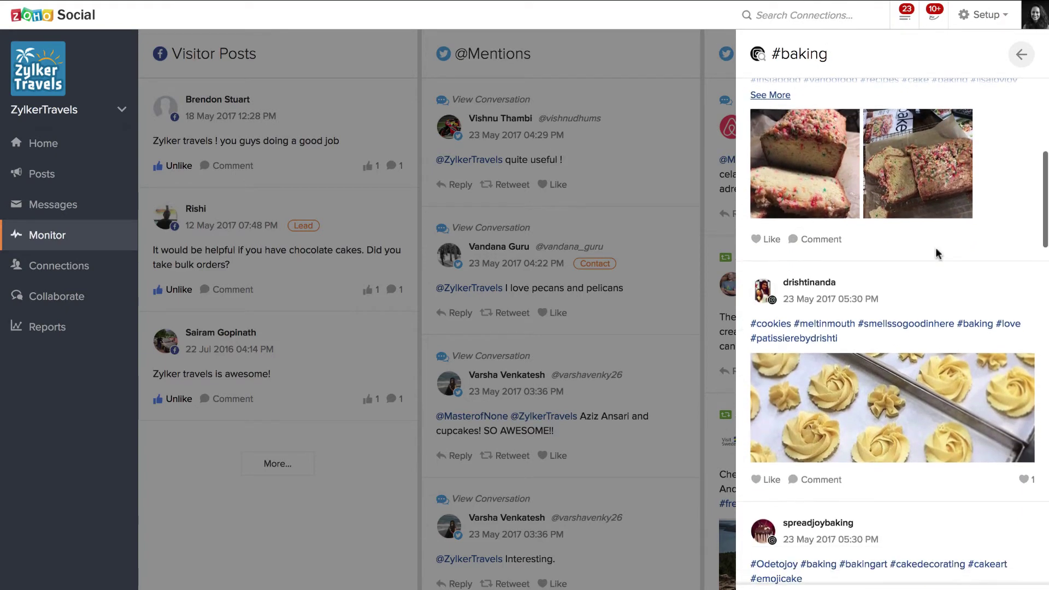
scroll(935, 247, "down", 3)
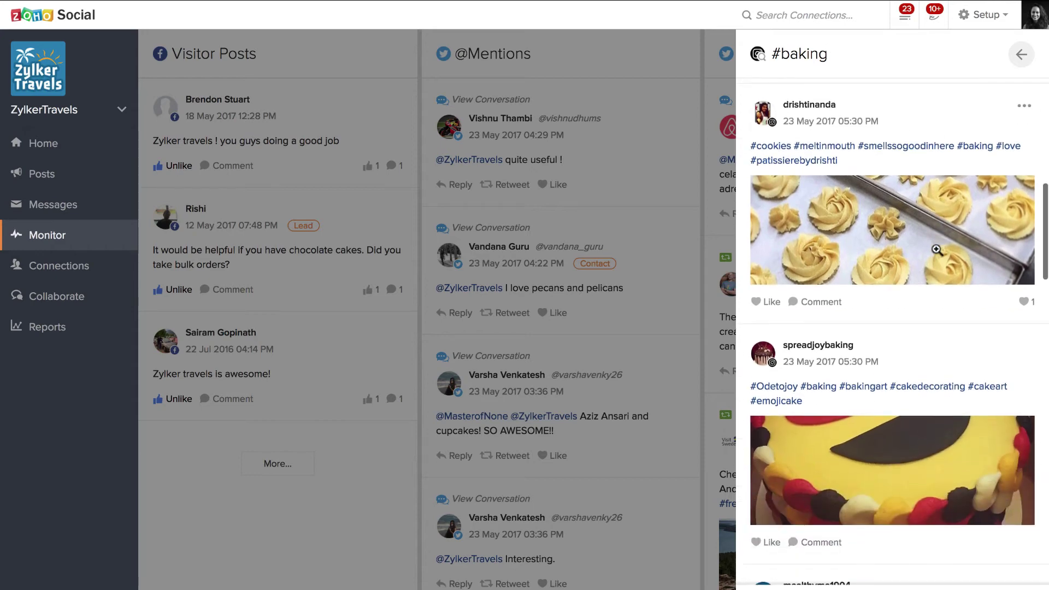
scroll(936, 249, "down", 1)
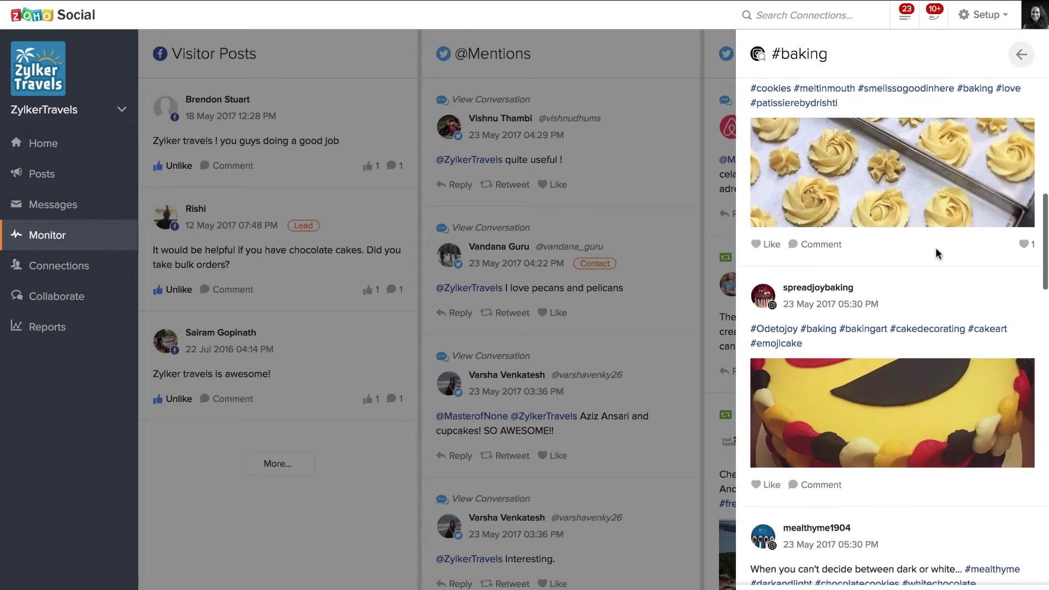
scroll(936, 253, "down", 2)
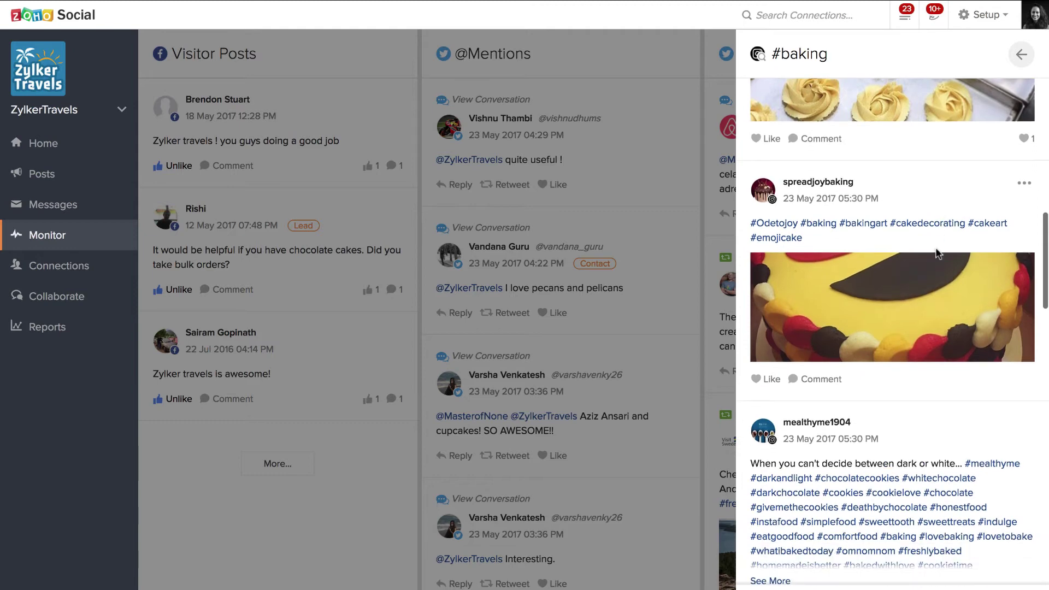
scroll(936, 253, "down", 5)
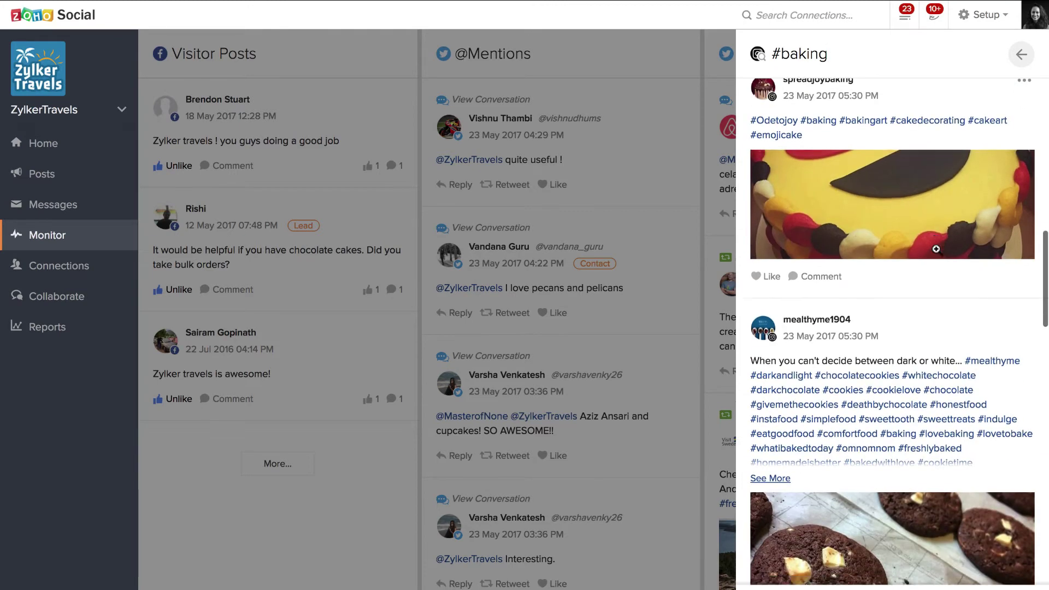
scroll(936, 250, "down", 1)
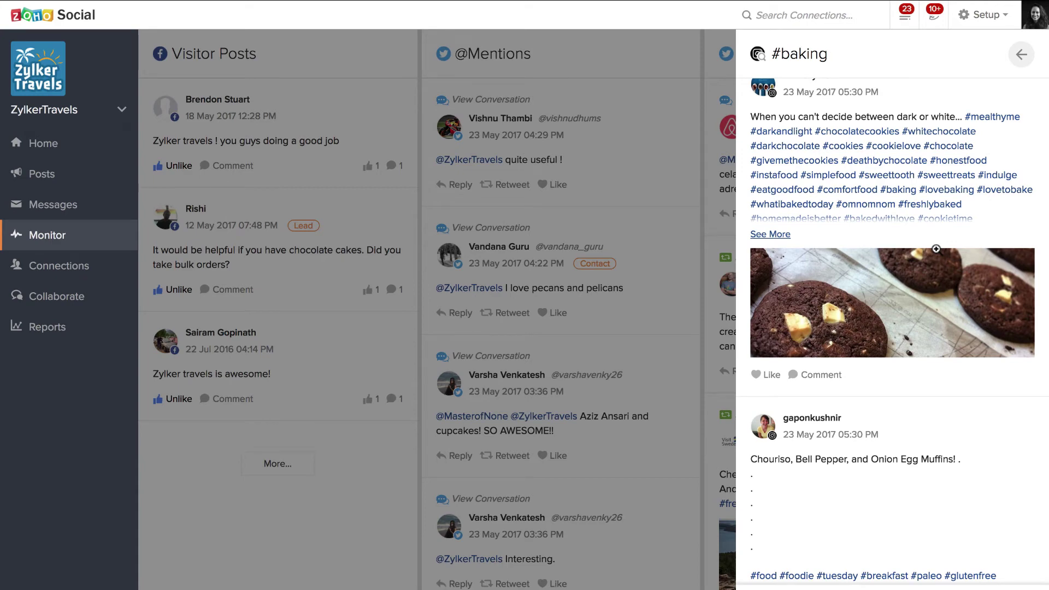
scroll(934, 250, "up", 5)
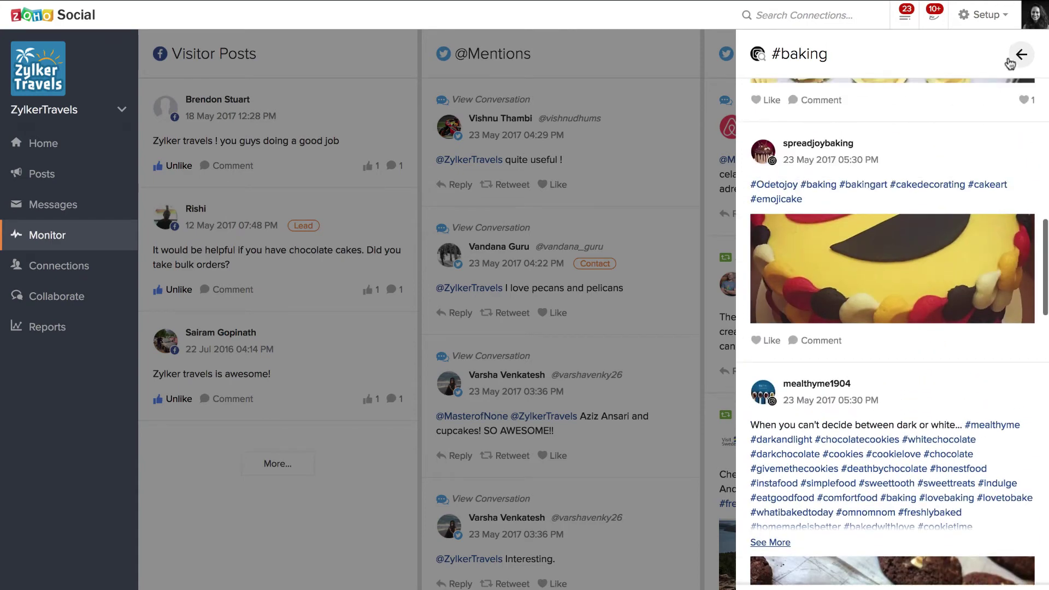
Run a Twitter keyword search for #baking from the column types list
left_click(1021, 54)
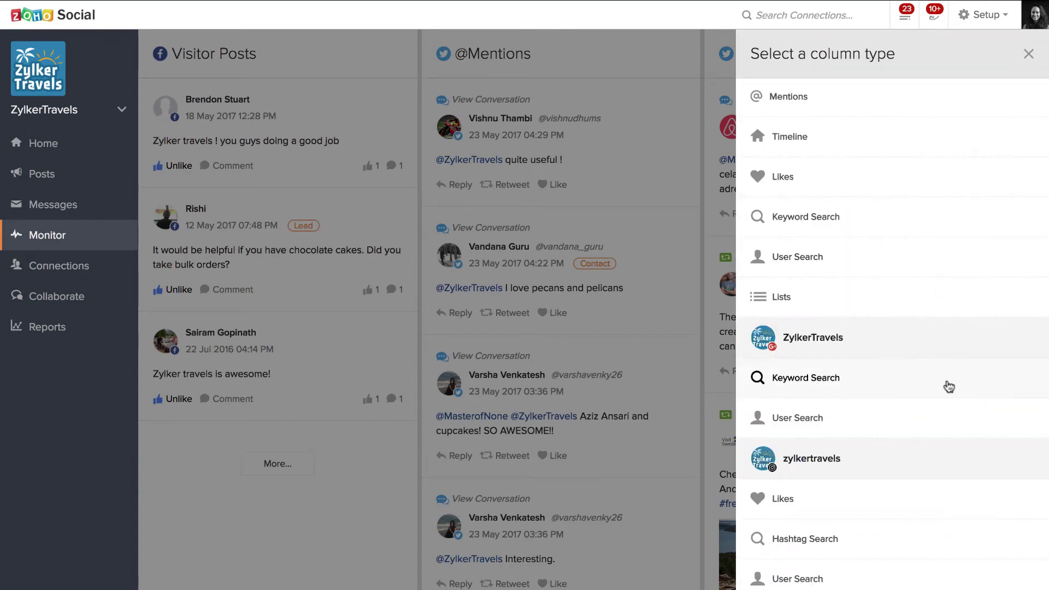
scroll(954, 403, "up", 2)
scroll(954, 403, "up", 1)
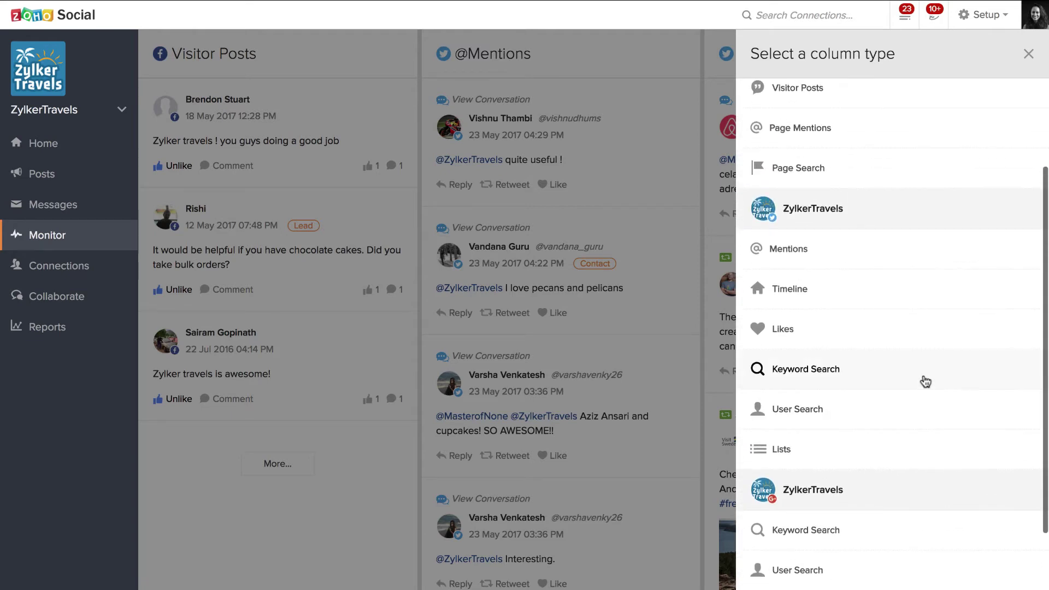
left_click(923, 375)
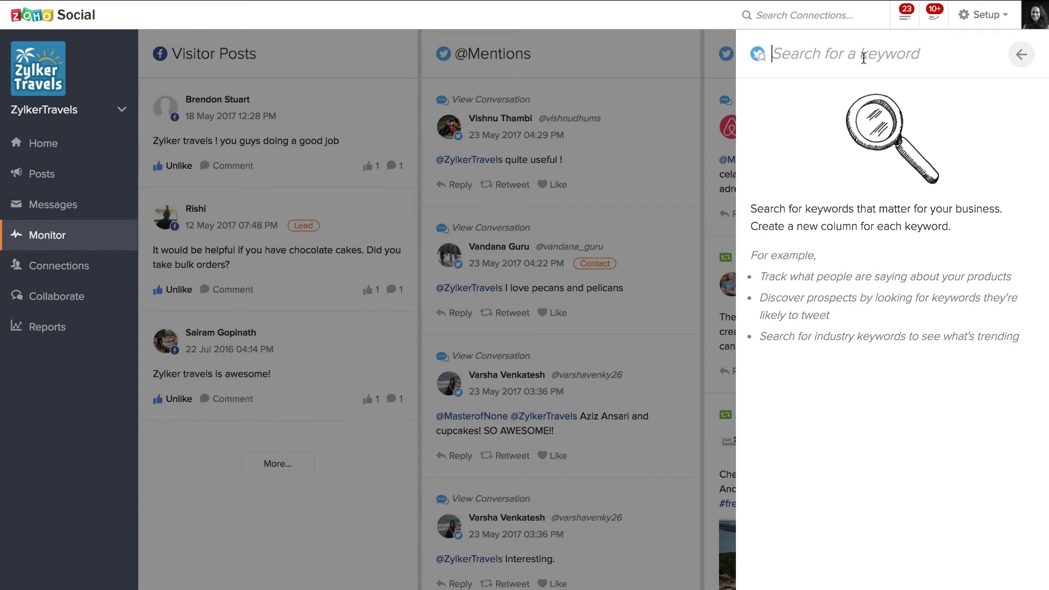
type("#bakin")
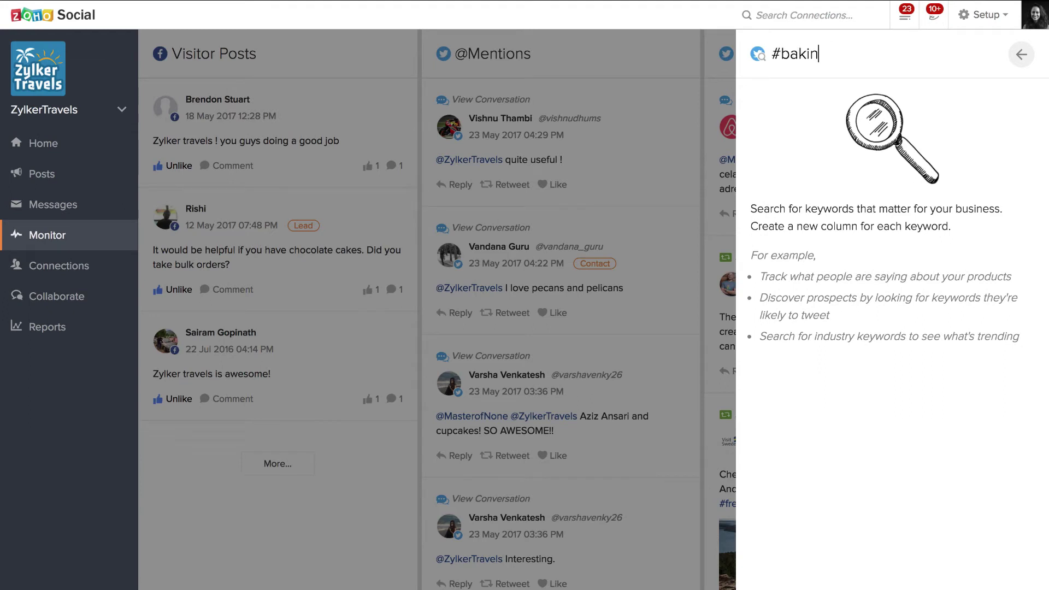
type("g")
key("Return")
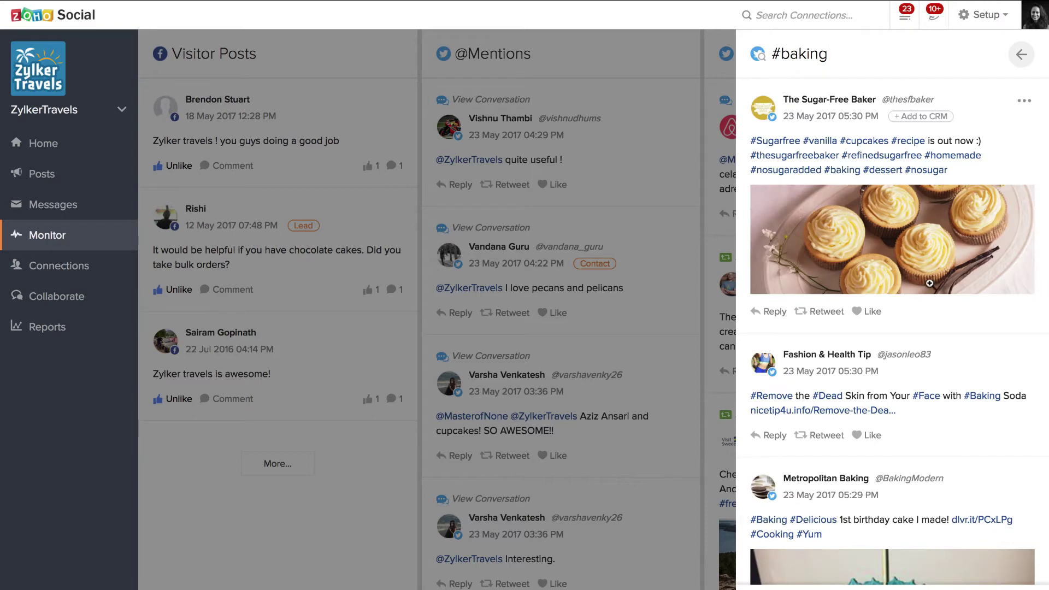
Review the #baking tweets and save the search as a new Monitor column
scroll(929, 284, "down", 2)
scroll(924, 368, "down", 10)
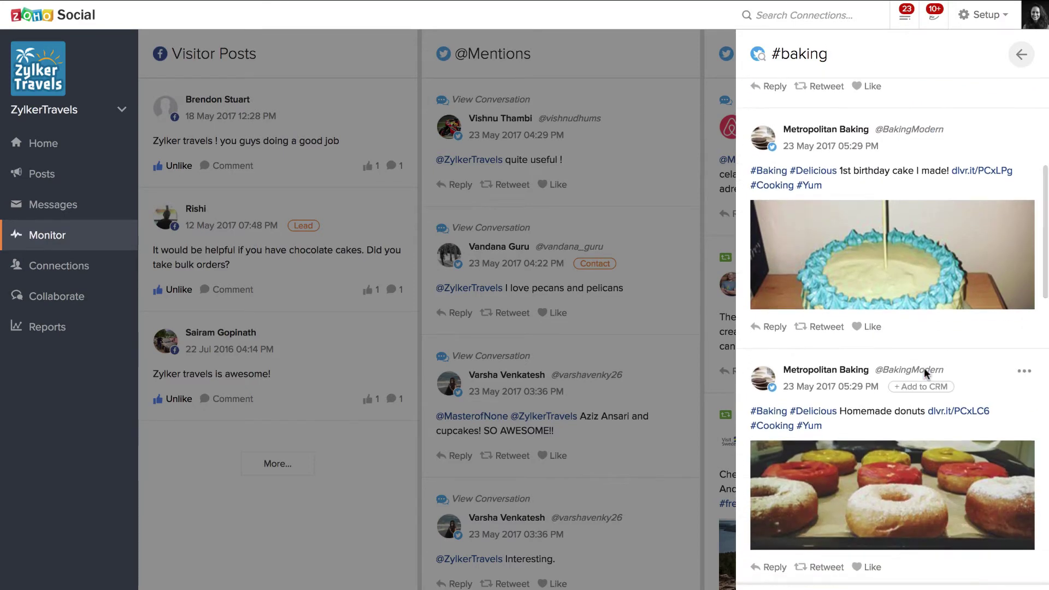
scroll(923, 368, "up", 3)
scroll(923, 368, "down", 4)
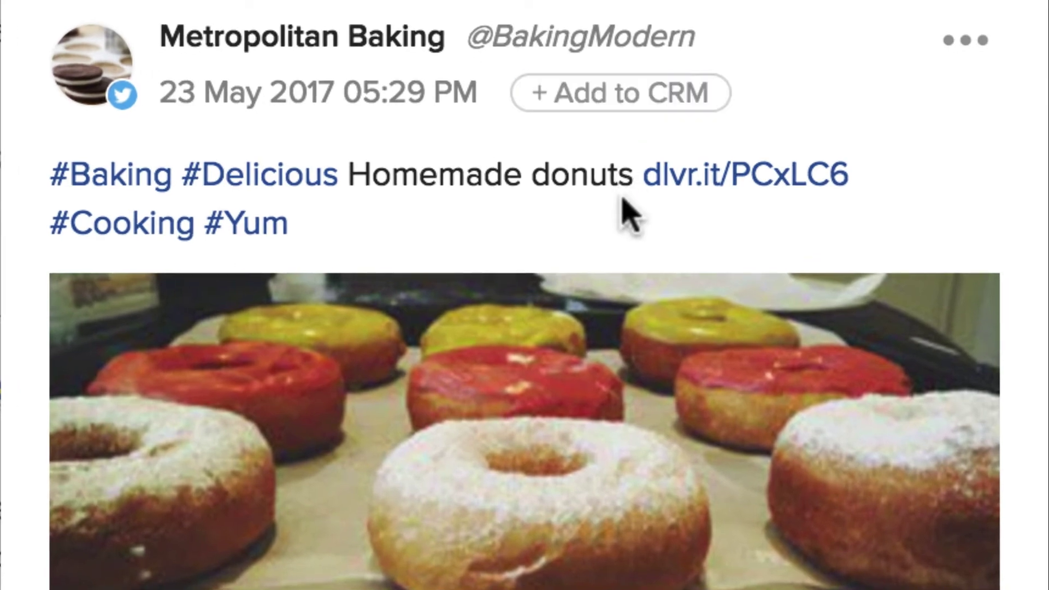
scroll(628, 211, "down", 5)
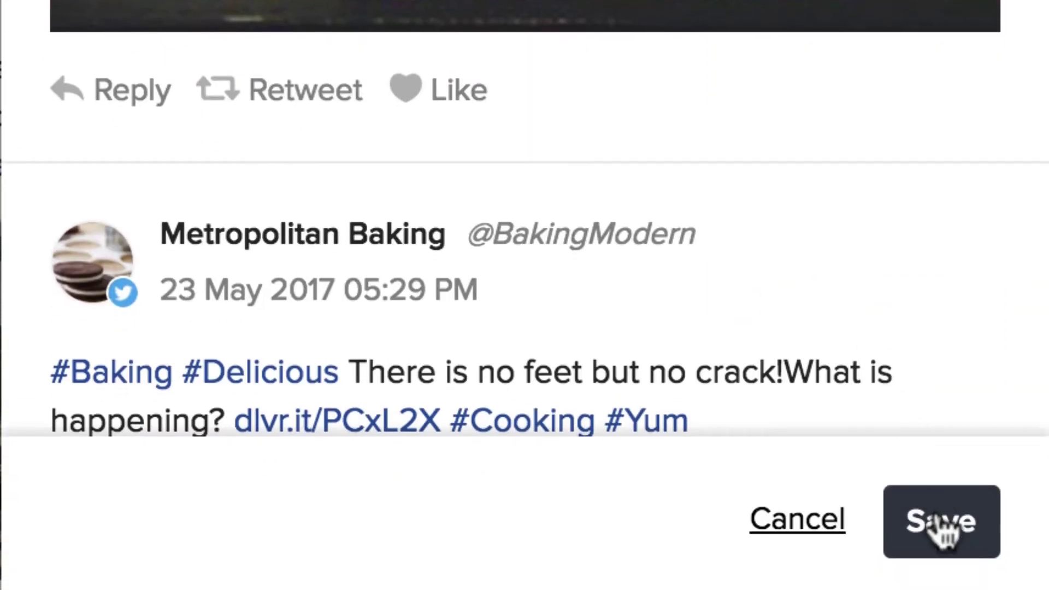
left_click(944, 527)
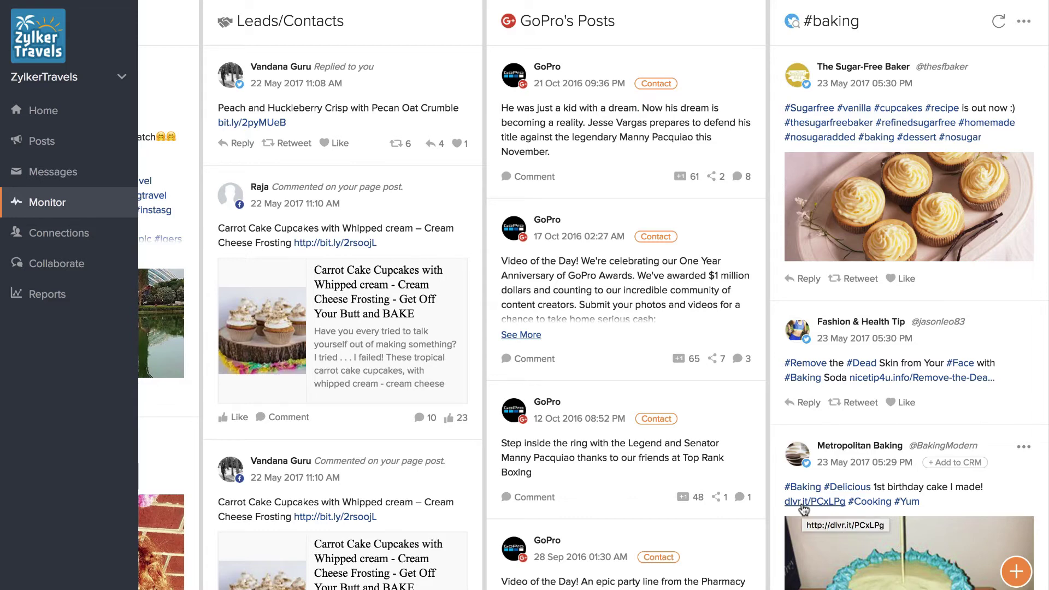
left_click(1014, 576)
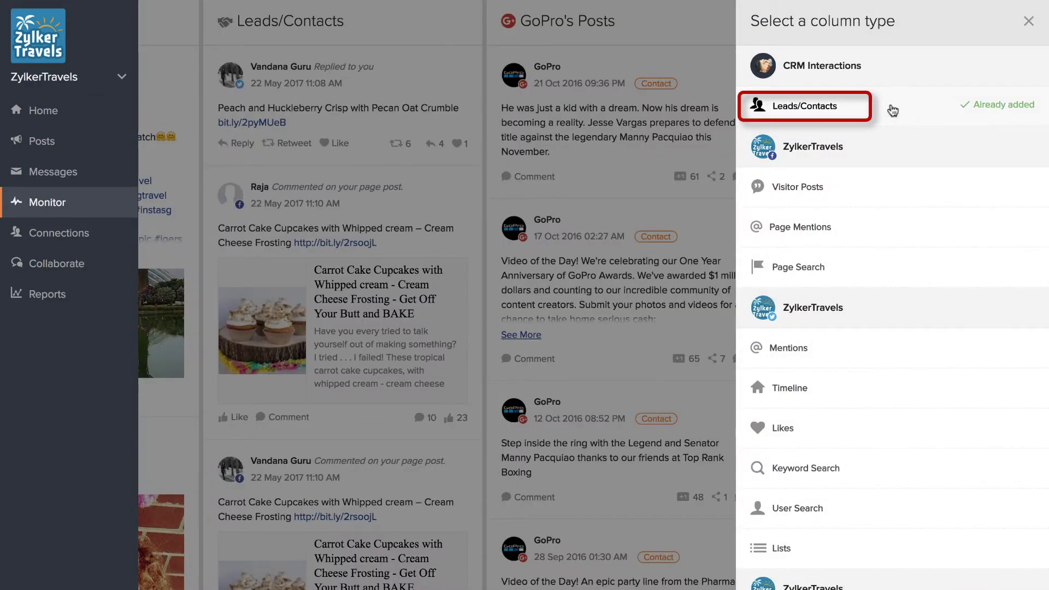
left_click(892, 111)
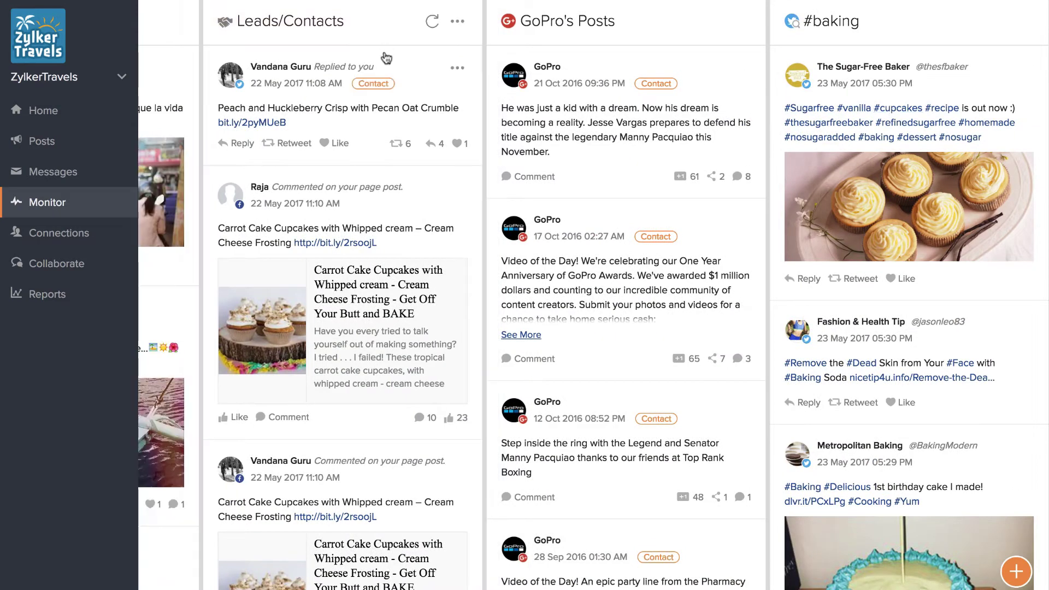
left_click(458, 21)
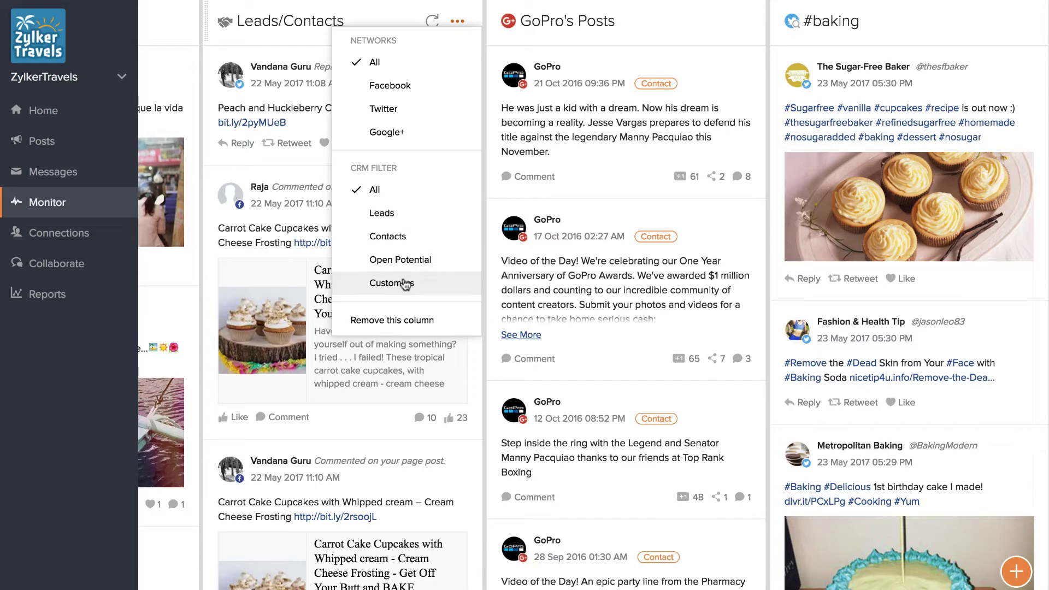
left_click(377, 11)
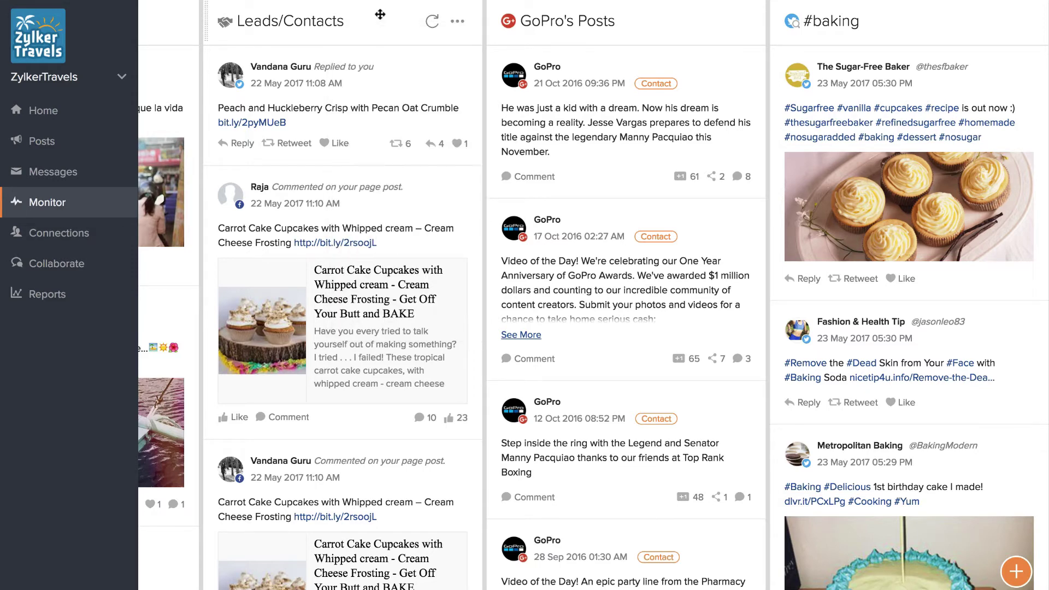
Scroll across the Monitor board and open the actions menu of the Carrot Cake Cupcakes tweet
scroll(403, 187, "left", 3)
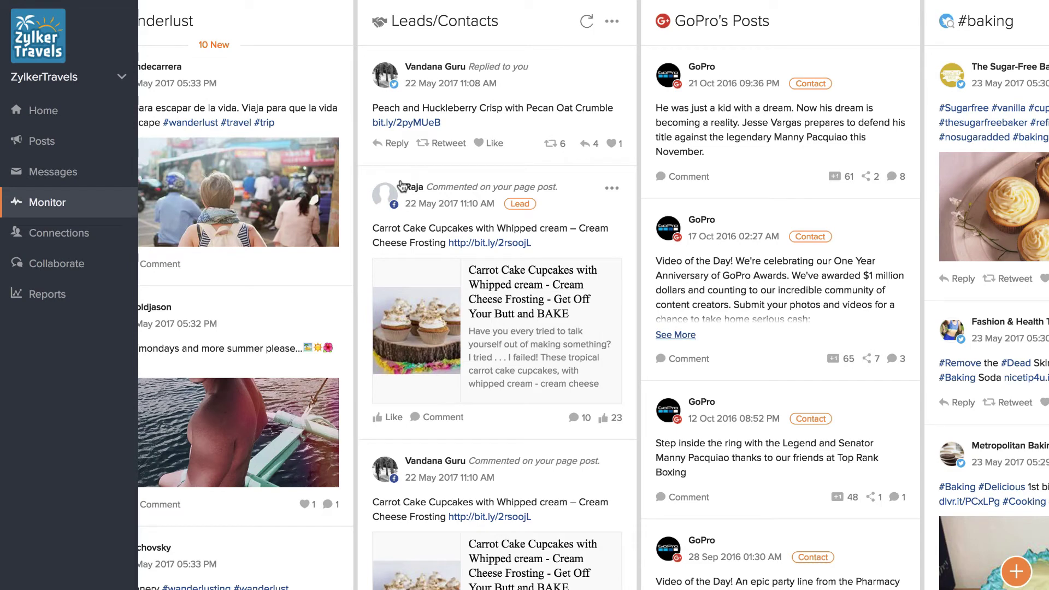
scroll(403, 187, "left", 3)
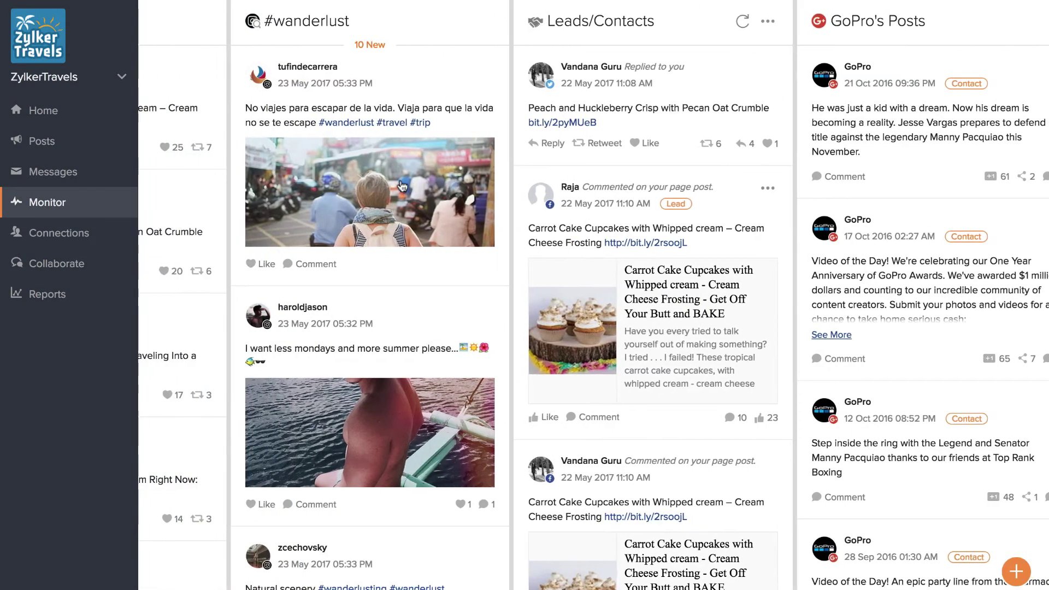
scroll(358, 235, "left", 3)
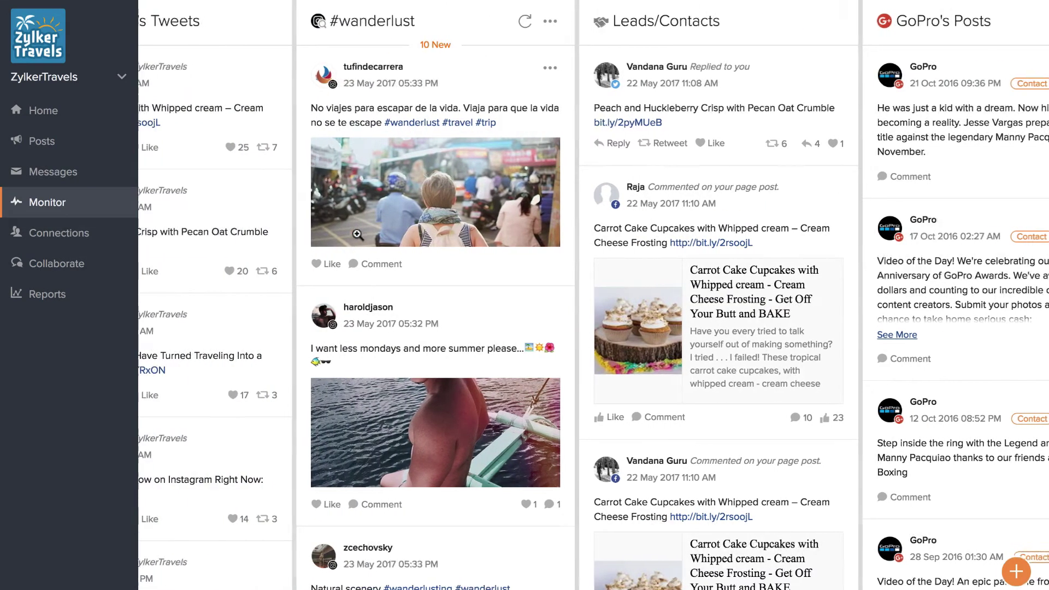
scroll(358, 235, "left", 3)
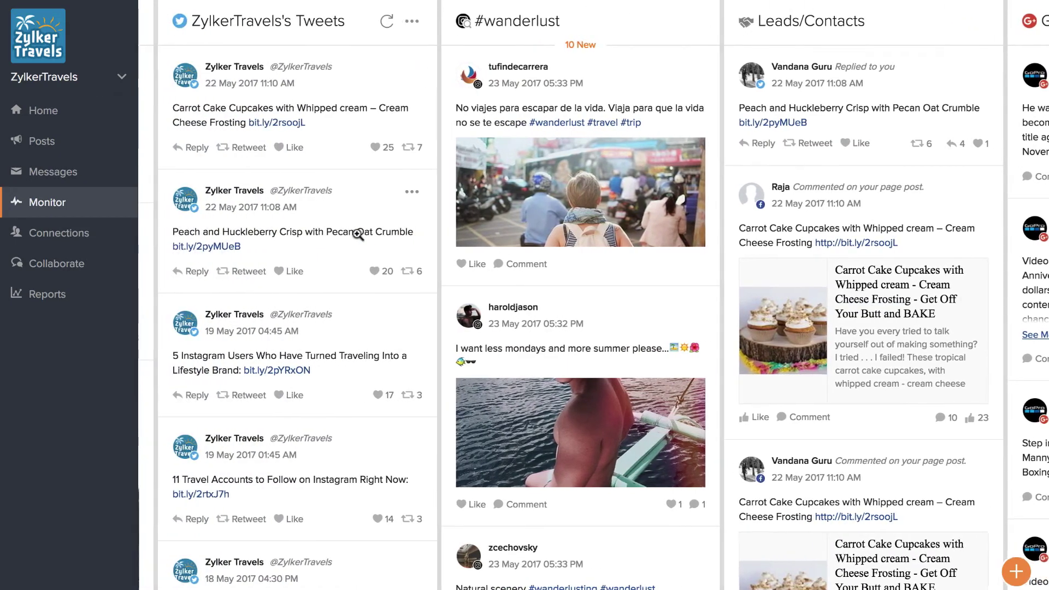
scroll(358, 235, "right", 1)
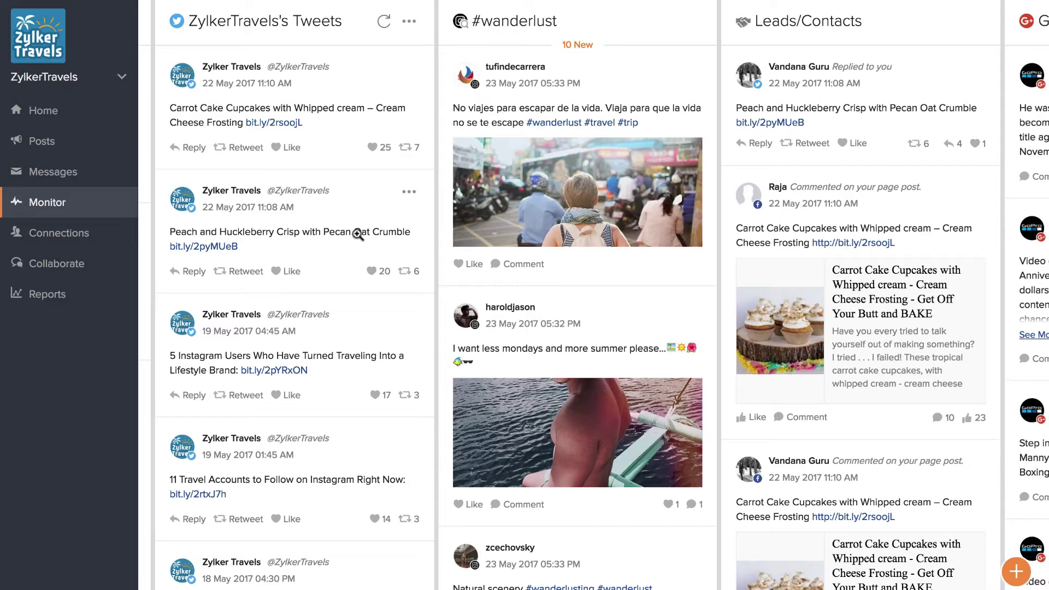
scroll(382, 243, "left", 3)
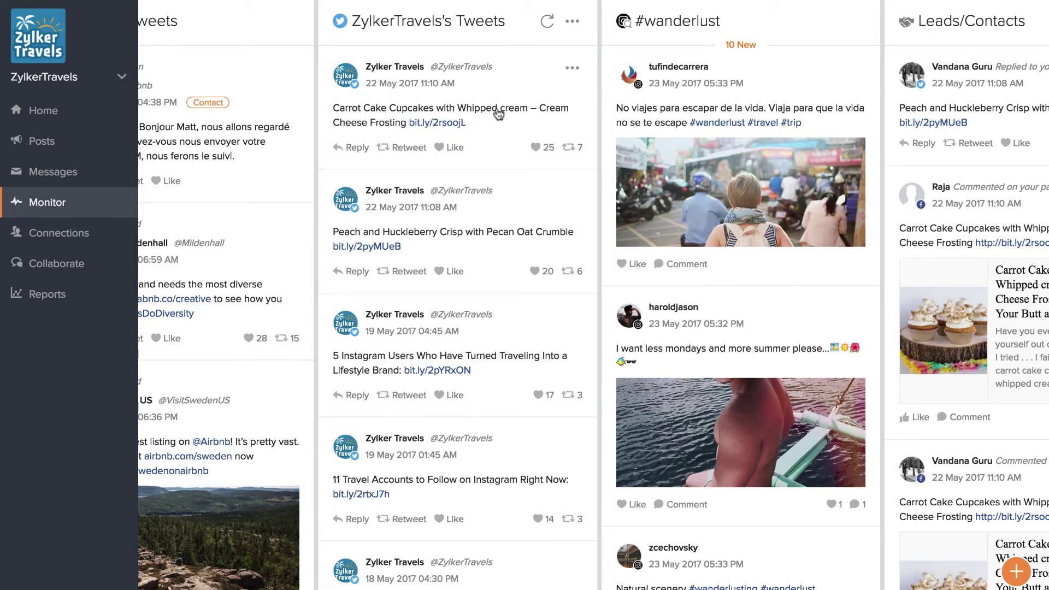
left_click(573, 69)
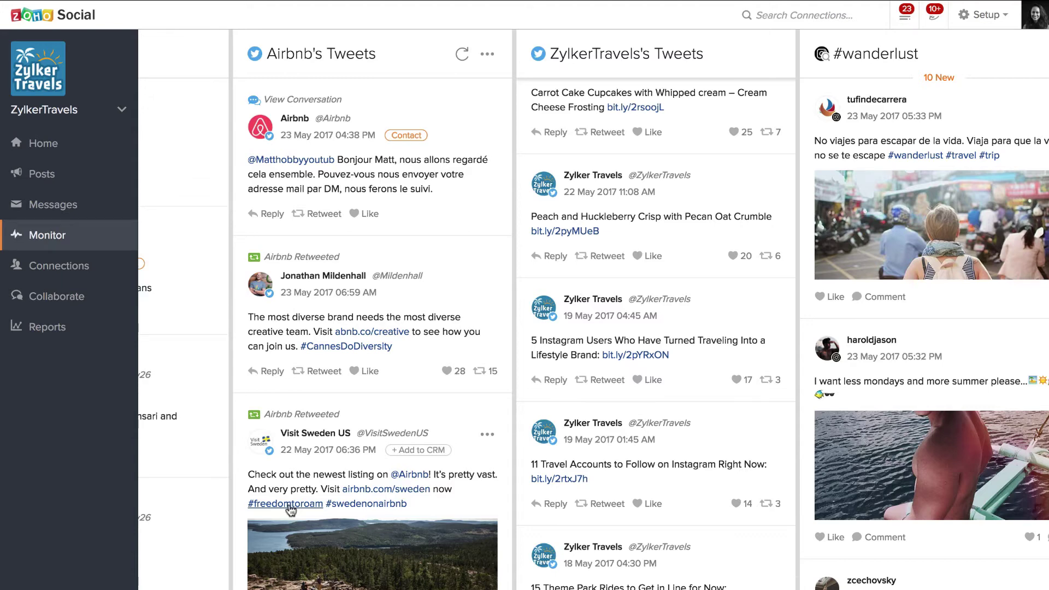
left_click(289, 505)
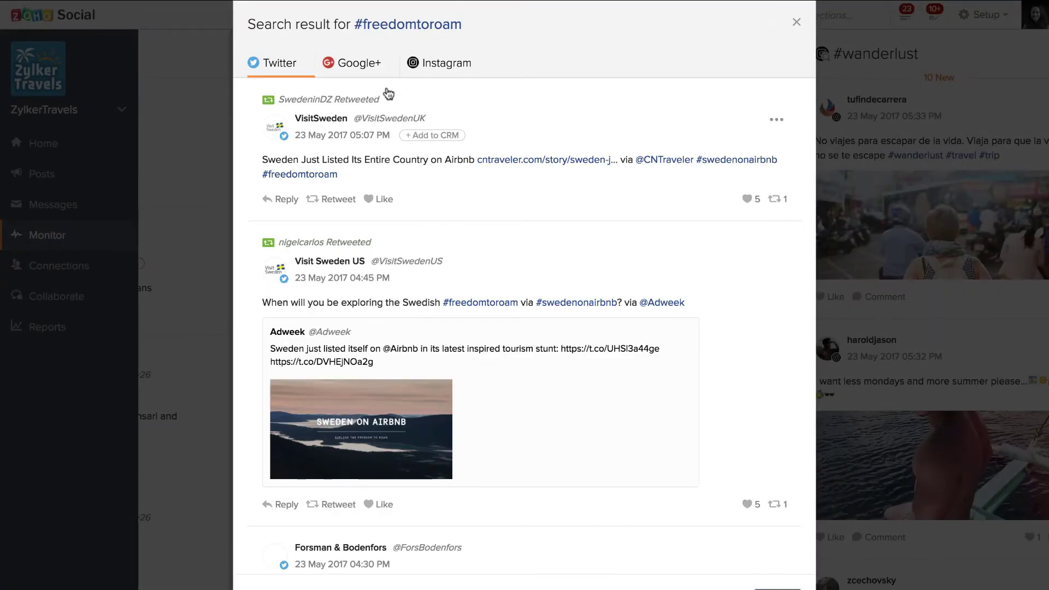
left_click(354, 64)
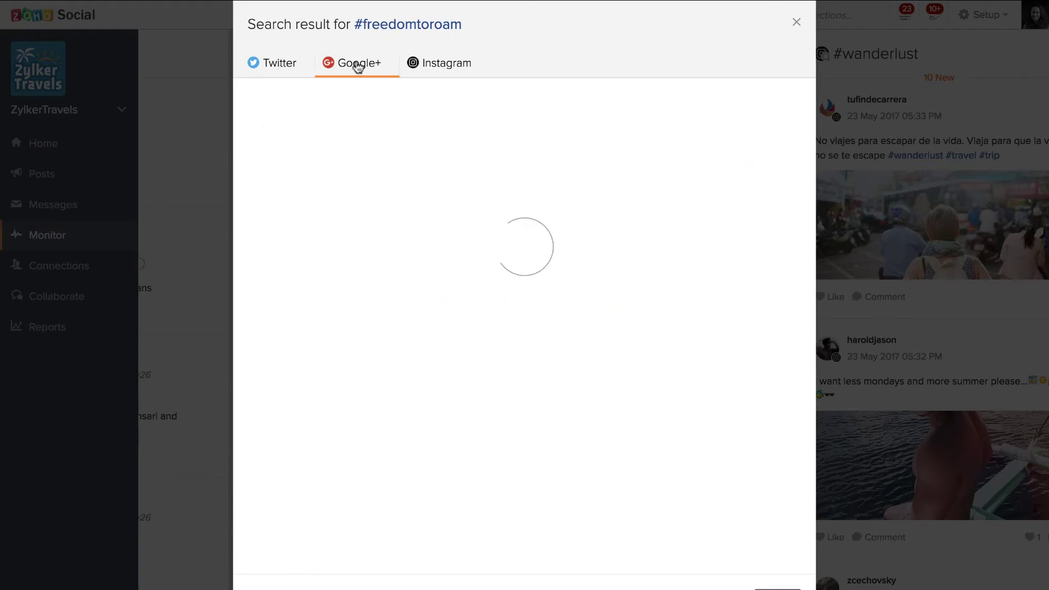
left_click(440, 64)
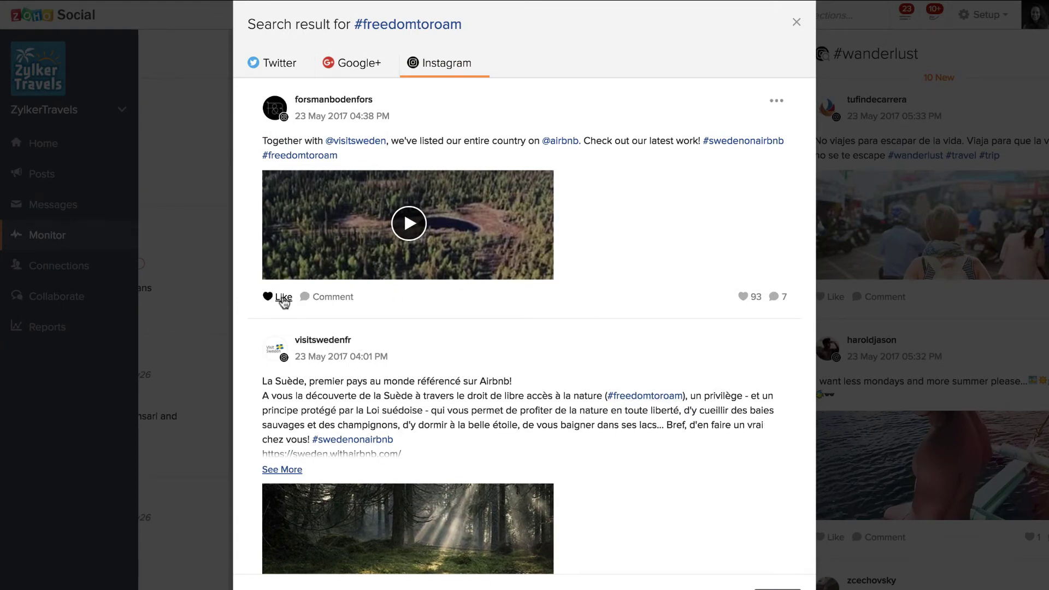
left_click(796, 23)
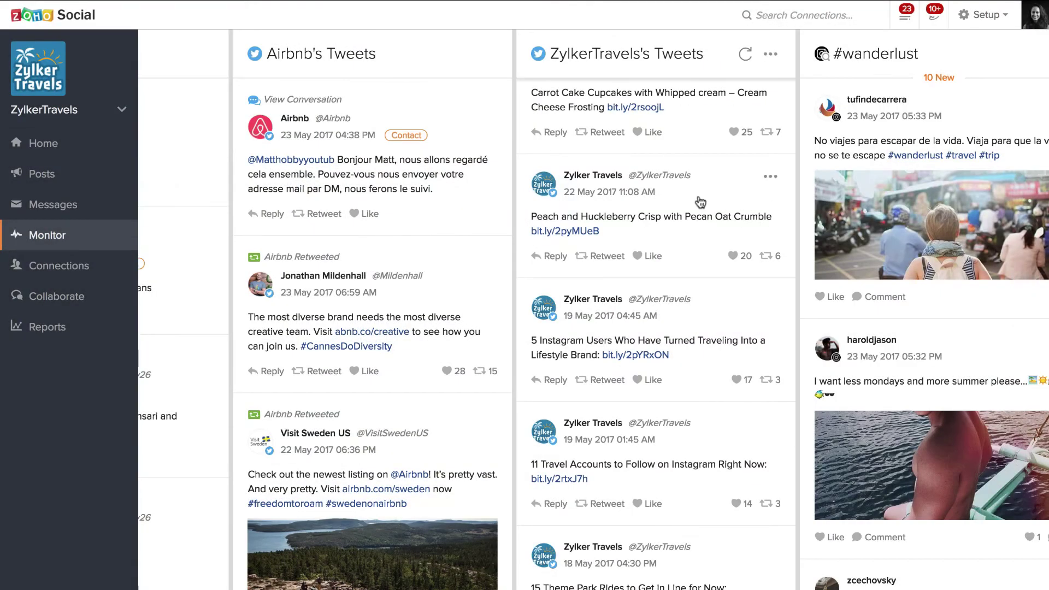
View a retweeted user's Following list, then load the 10+ new #wanderlust posts
scroll(698, 279, "right", 3)
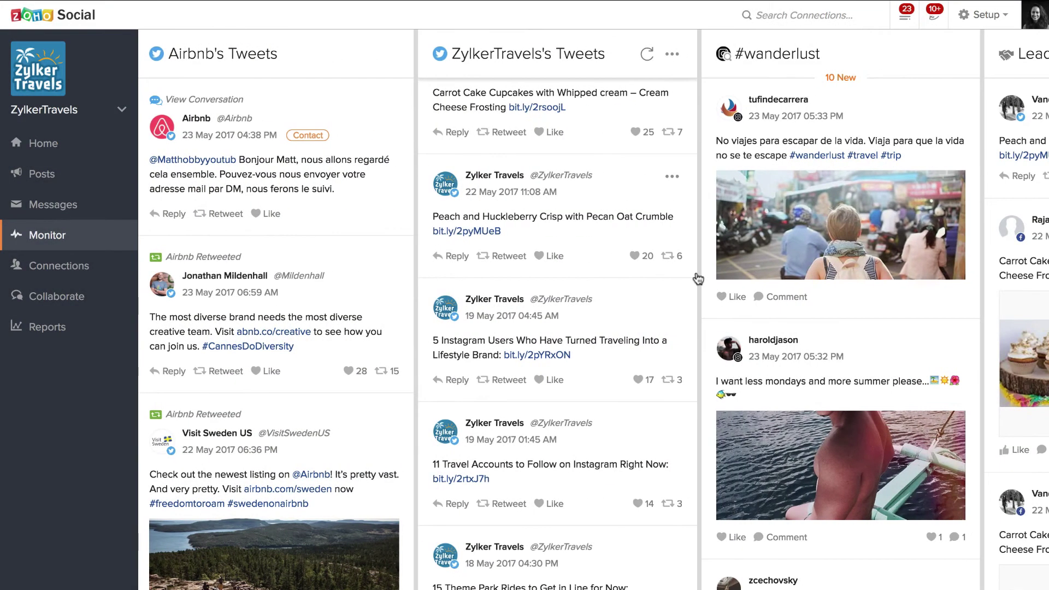
left_click(238, 275)
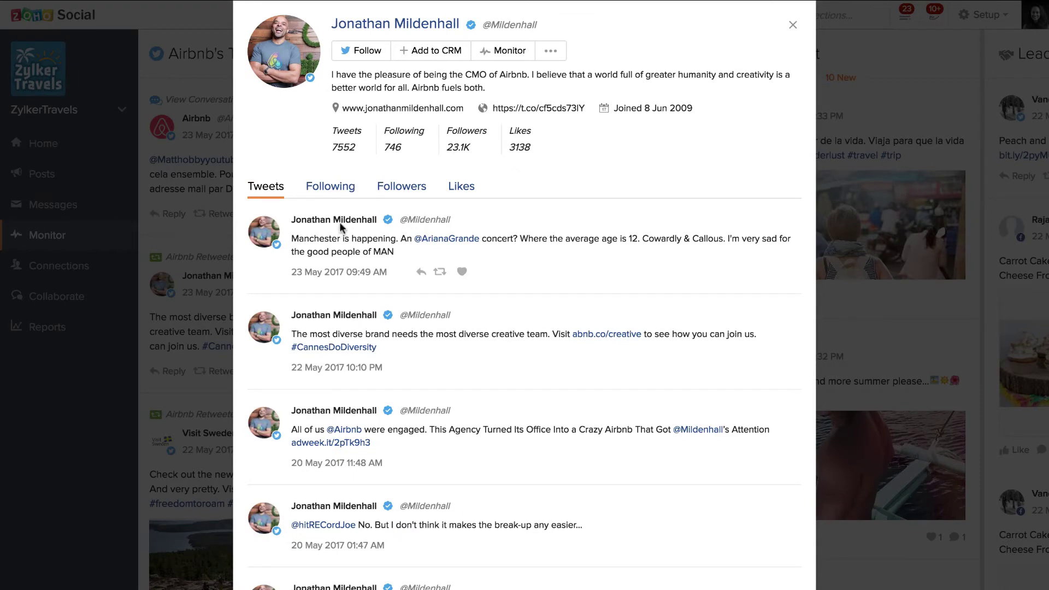
left_click(350, 189)
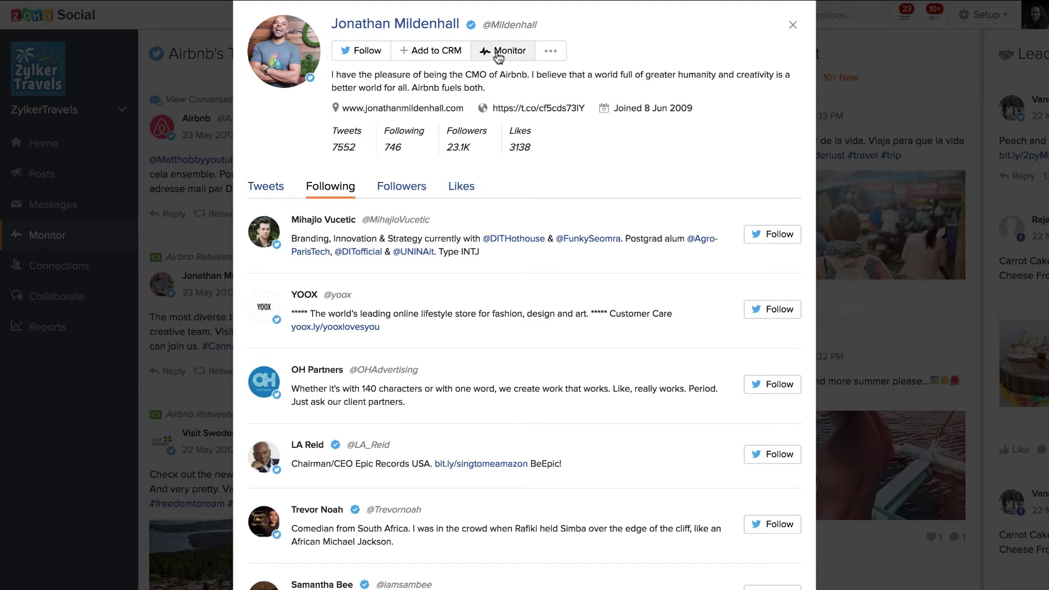
left_click(792, 25)
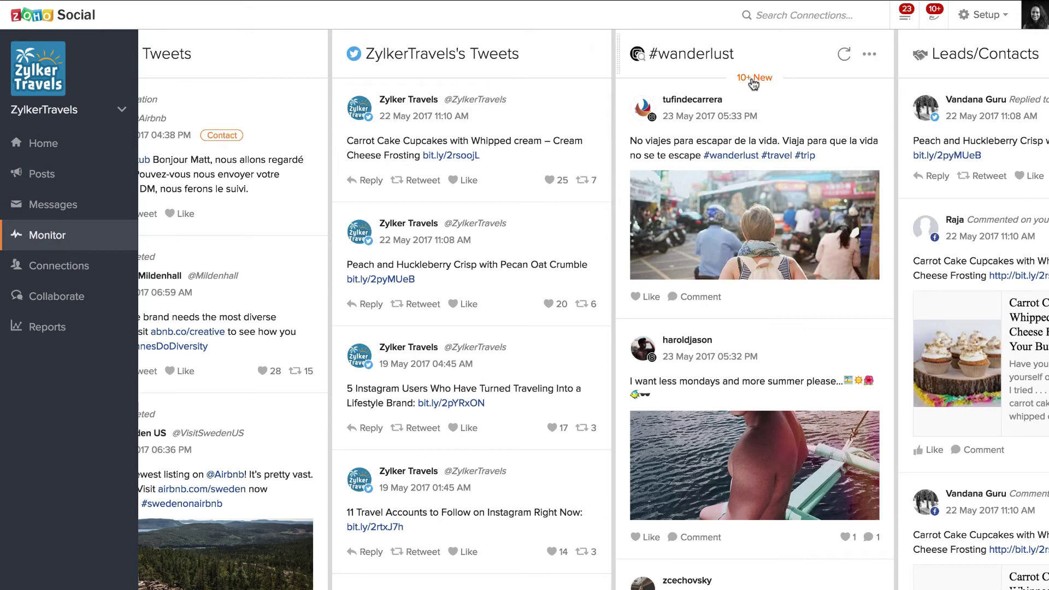
left_click(754, 78)
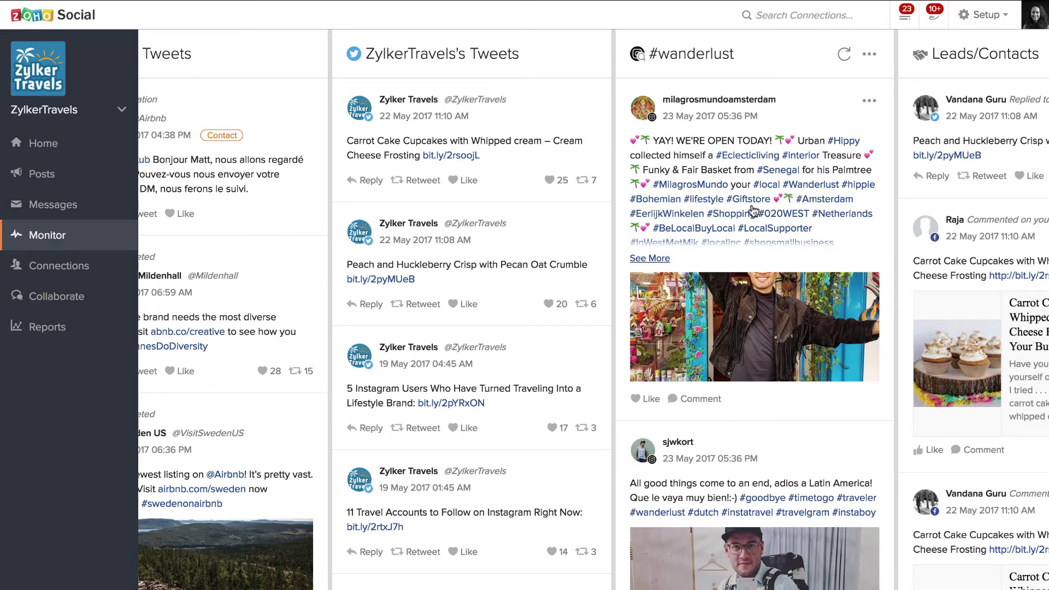
scroll(749, 246, "down", 4)
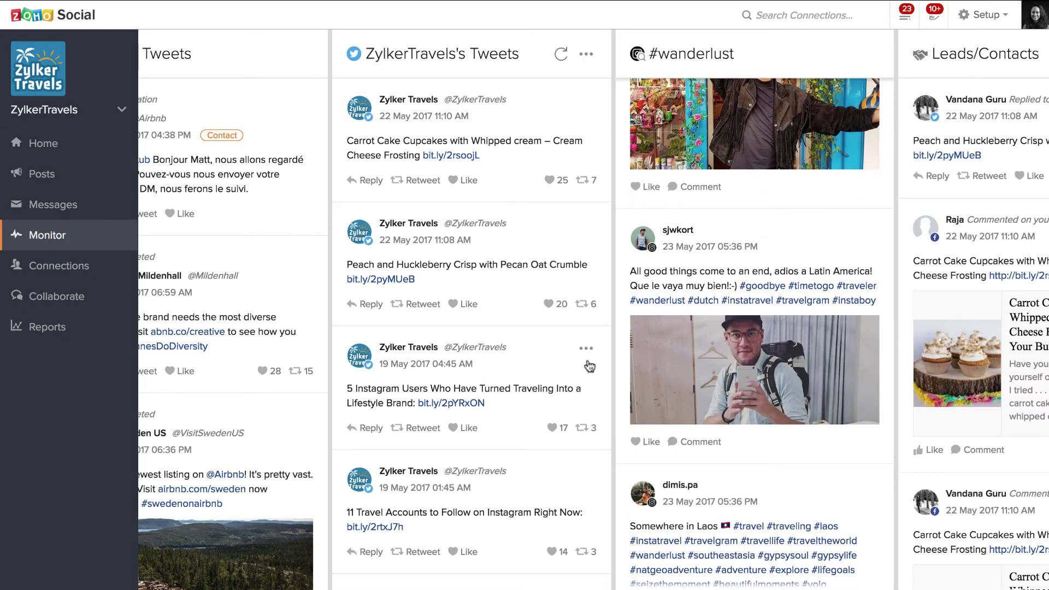
scroll(590, 366, "left", 3)
mouse_move(590, 366)
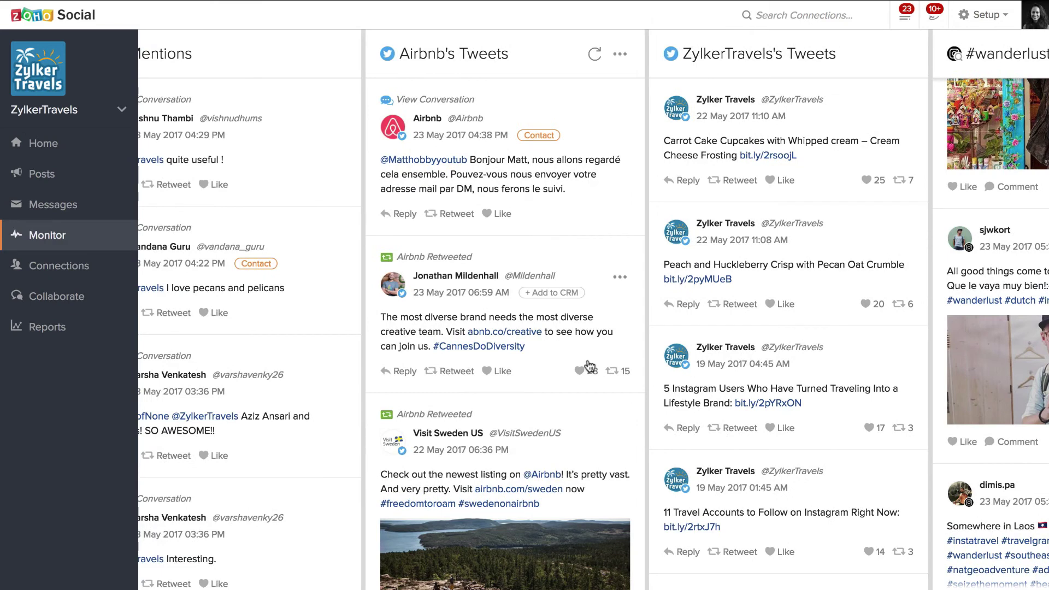
scroll(590, 366, "left", 2)
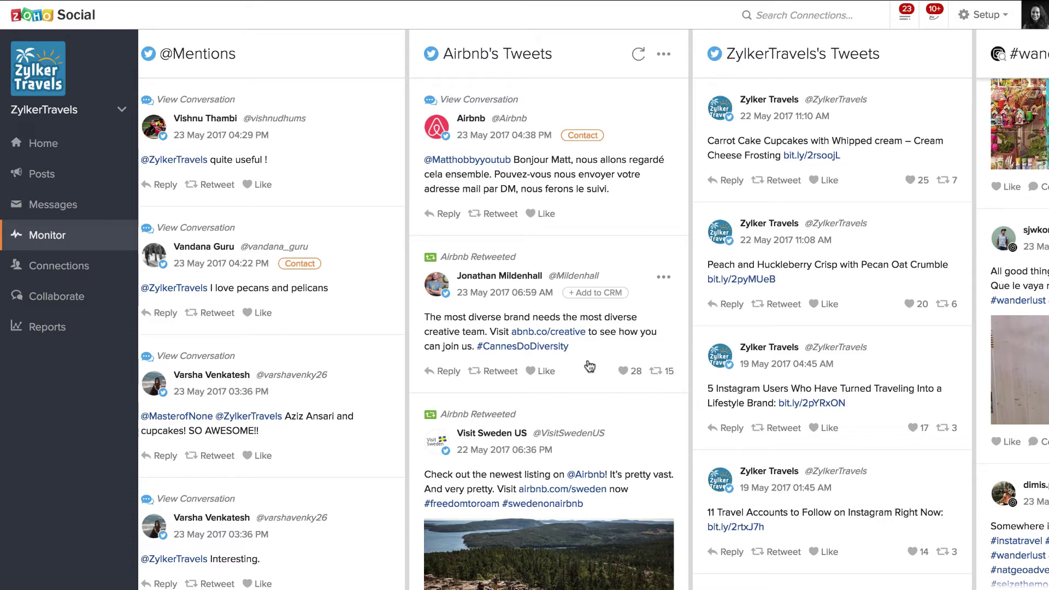
scroll(590, 366, "left", 5)
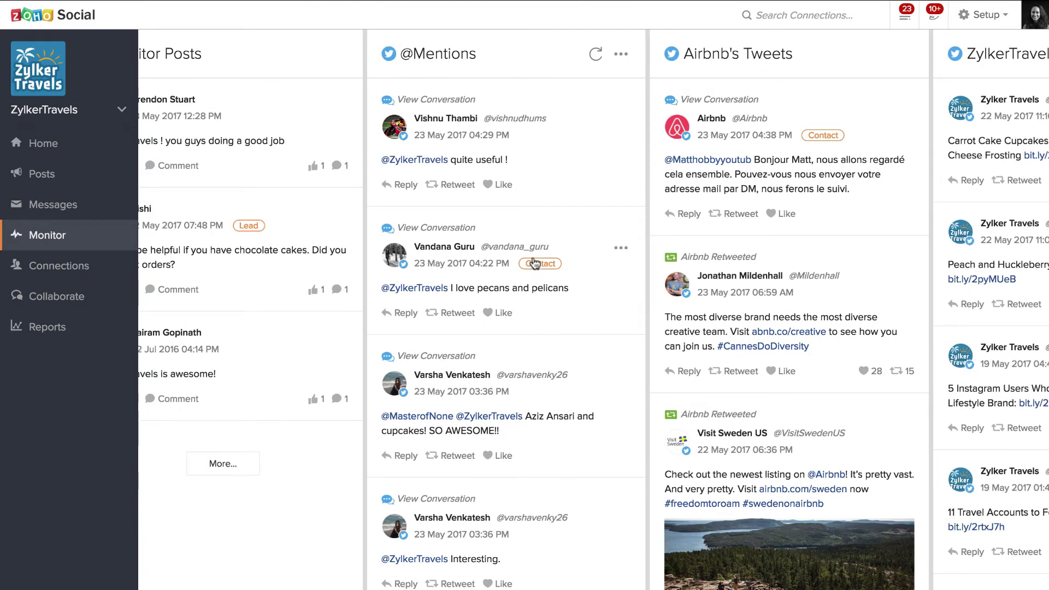
left_click(445, 100)
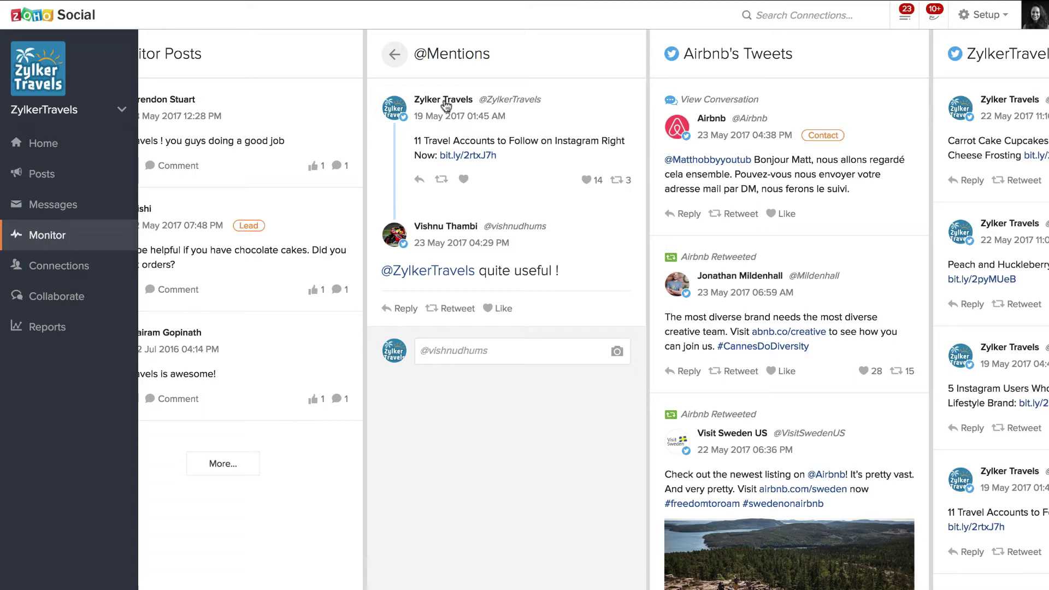
mouse_move(511, 104)
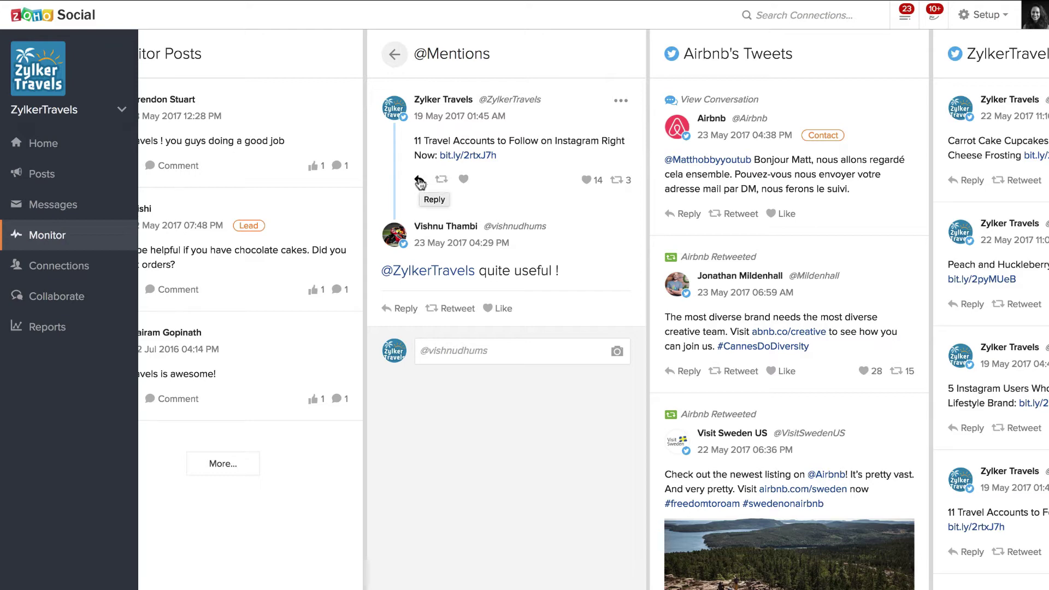
left_click(396, 54)
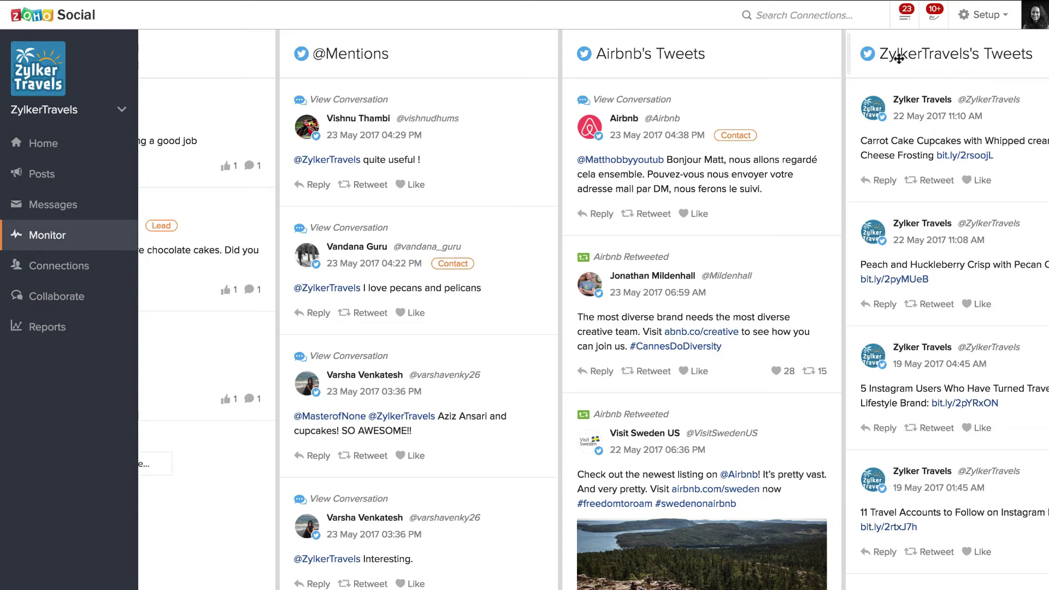
Move the ZylkerTravels's Tweets column to the board's start, then scroll to #wanderlust and Leads/Contacts
left_click_drag(868, 53, 178, 38)
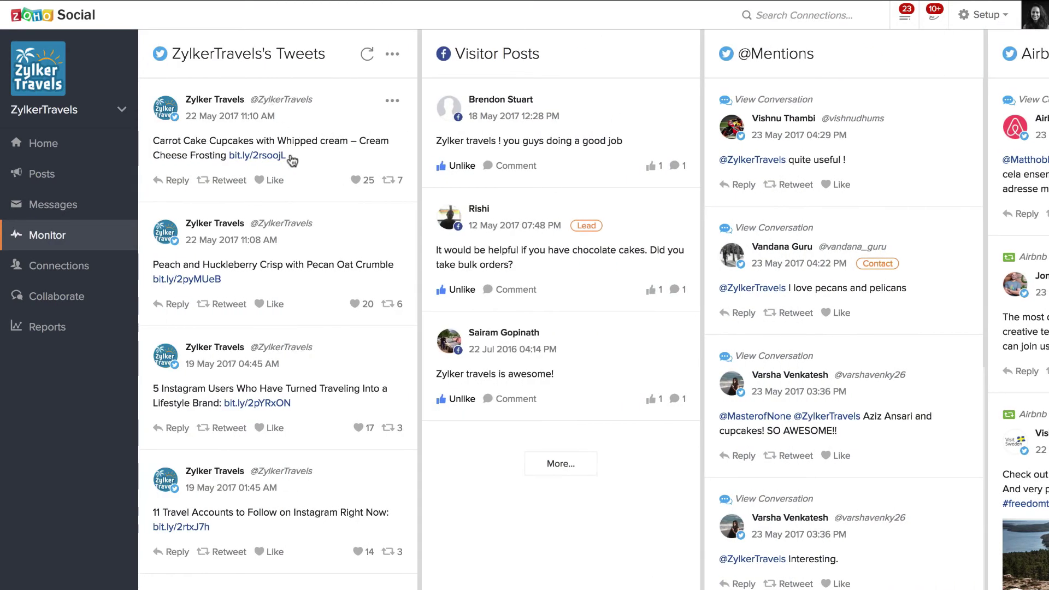
scroll(420, 231, "right", 15)
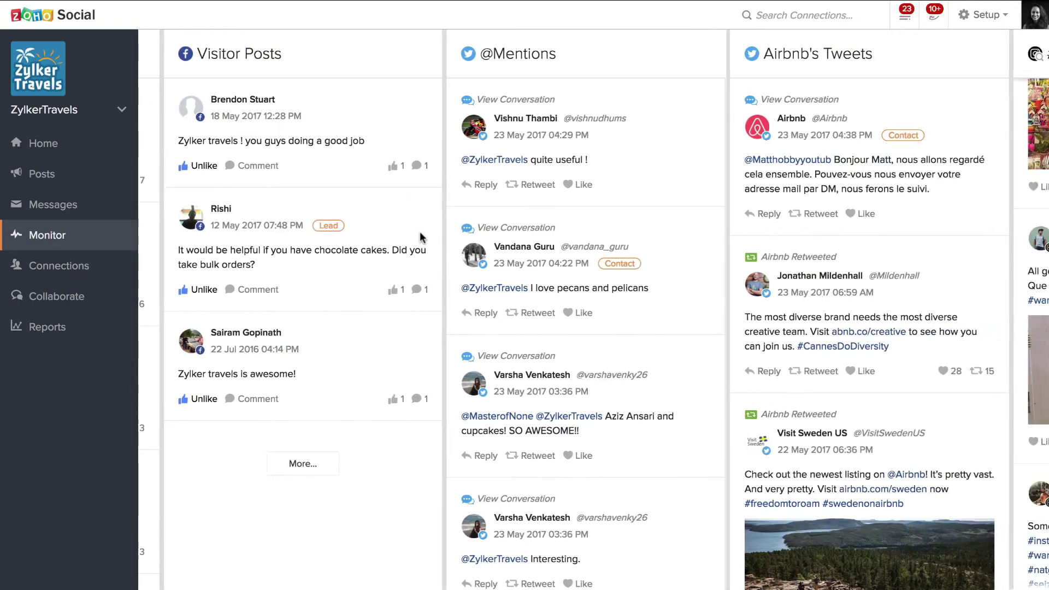
scroll(420, 231, "right", 5)
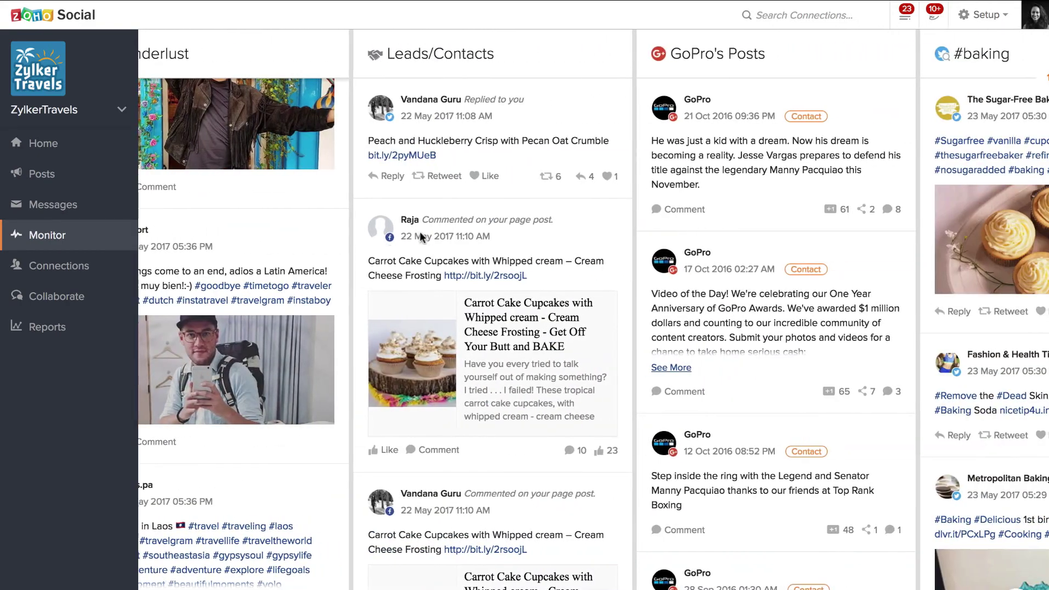
scroll(420, 235, "left", 7)
scroll(422, 239, "left", 10)
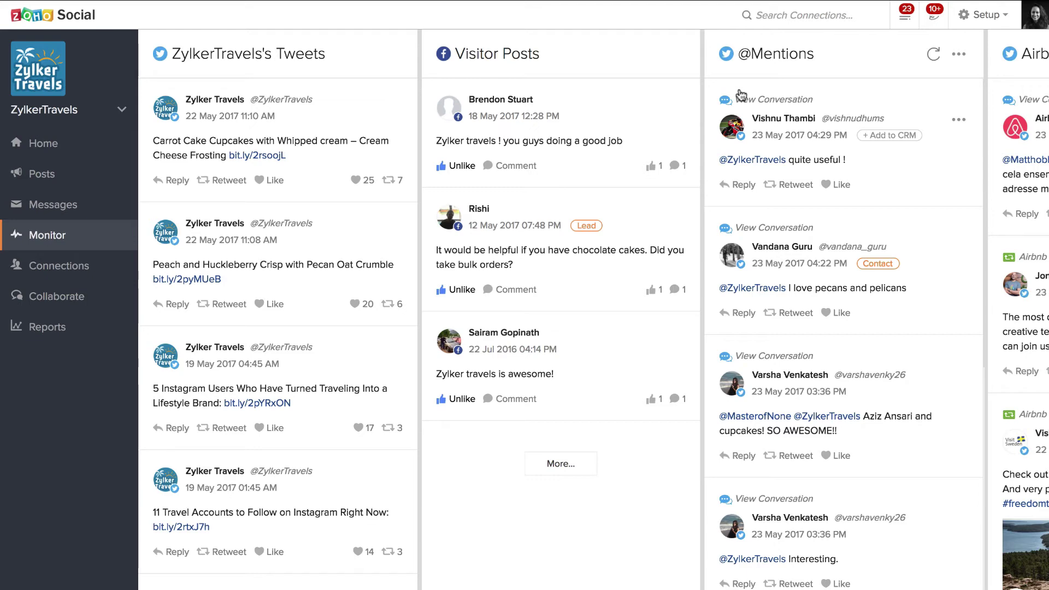
scroll(791, 87, "right", 10)
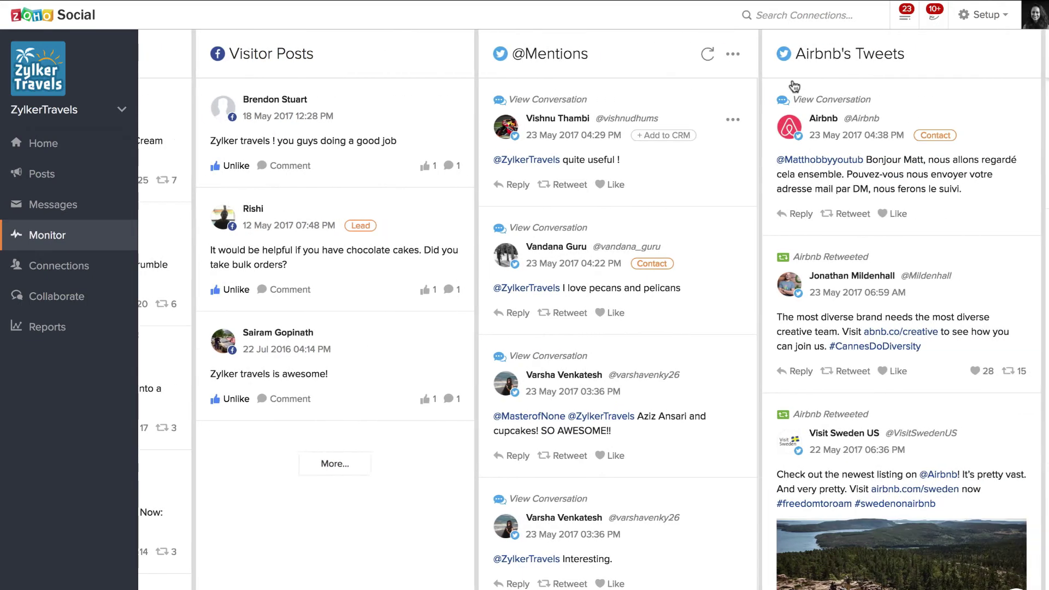
scroll(794, 85, "right", 2)
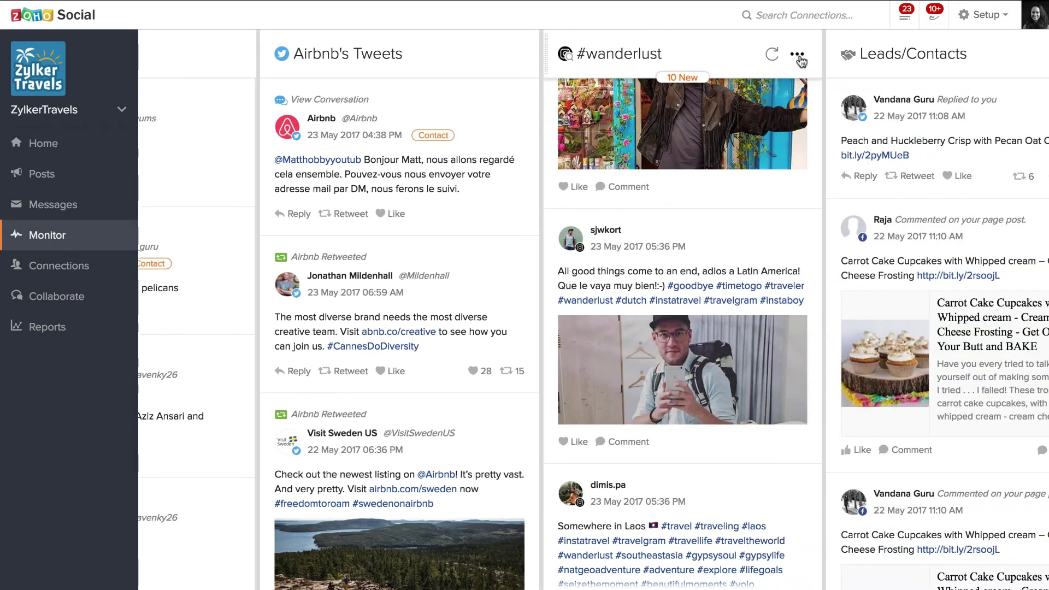
Open the #wanderlust column's options, then scroll across to Leads/Contacts, GoPro's Posts and #baking
left_click(797, 56)
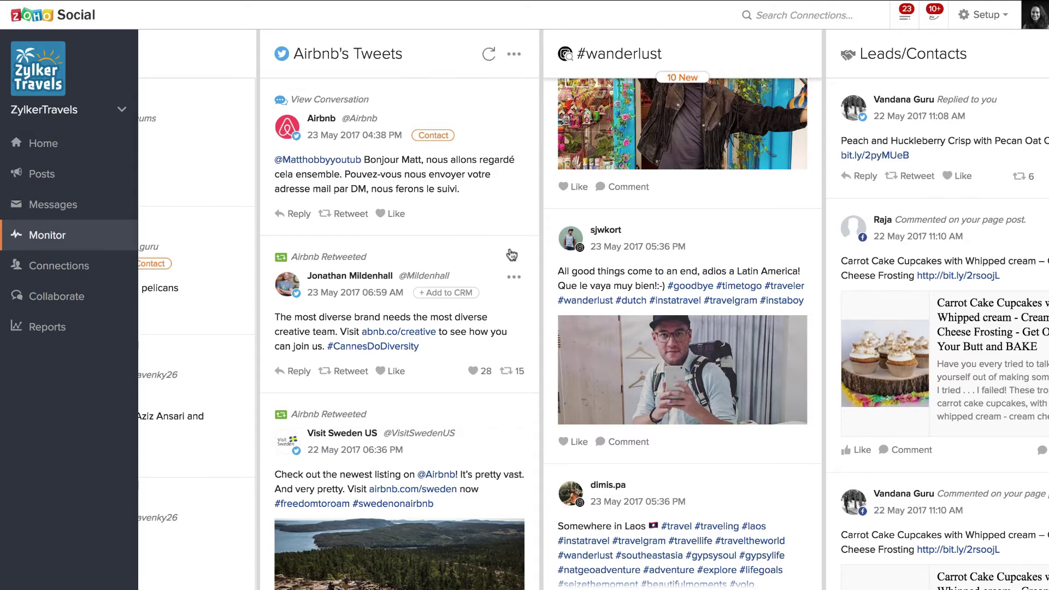
scroll(511, 254, "left", 7)
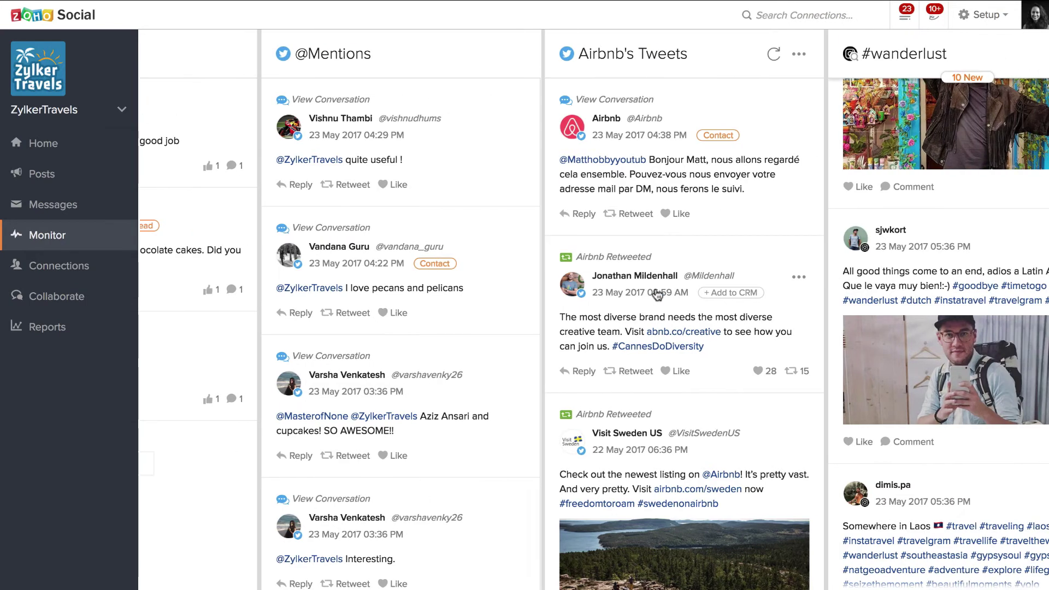
scroll(661, 294, "right", 2)
scroll(657, 295, "left", 8)
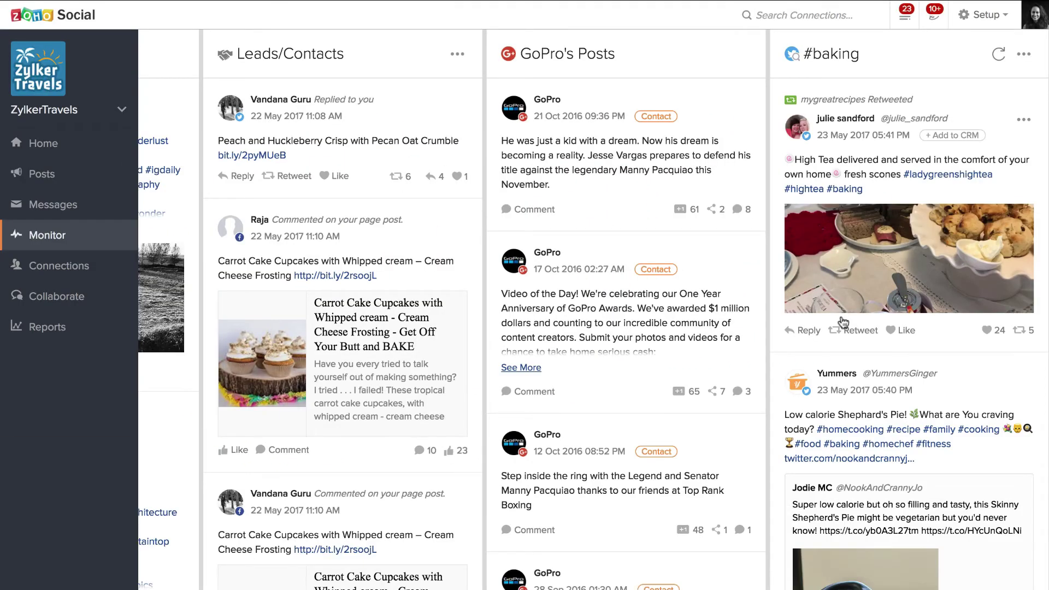
Open the bulk cupcake order conversation, show the contact's Twitter tab, and open the message filters
left_click(70, 209)
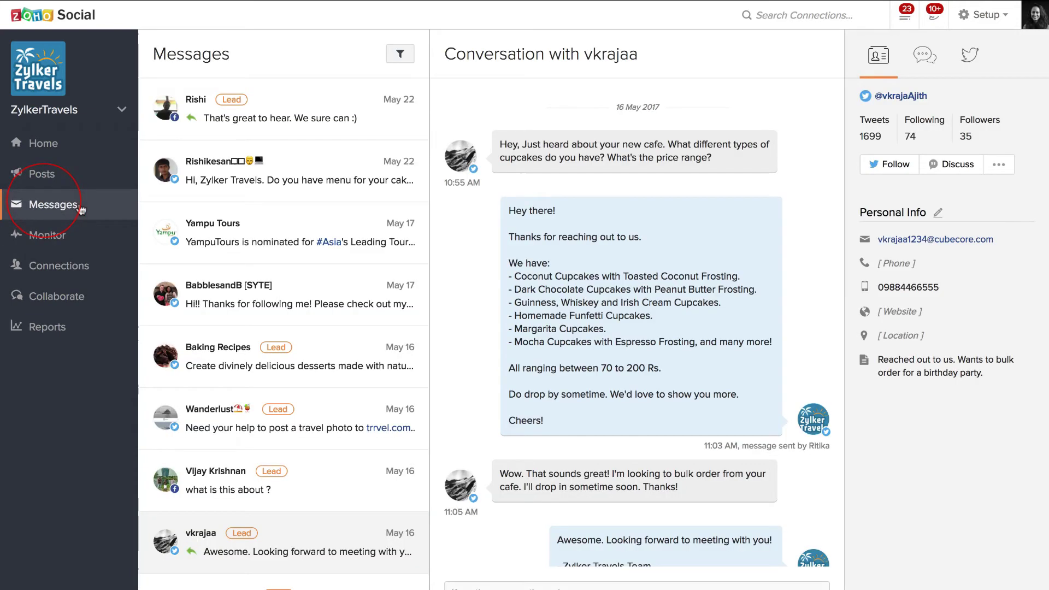
left_click(273, 532)
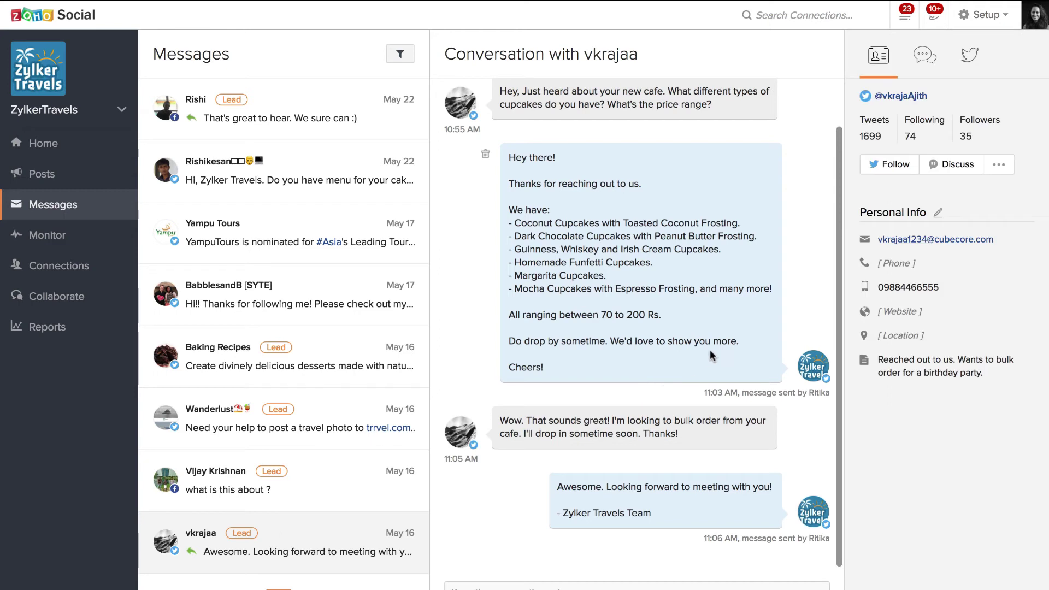
scroll(710, 354, "up", 2)
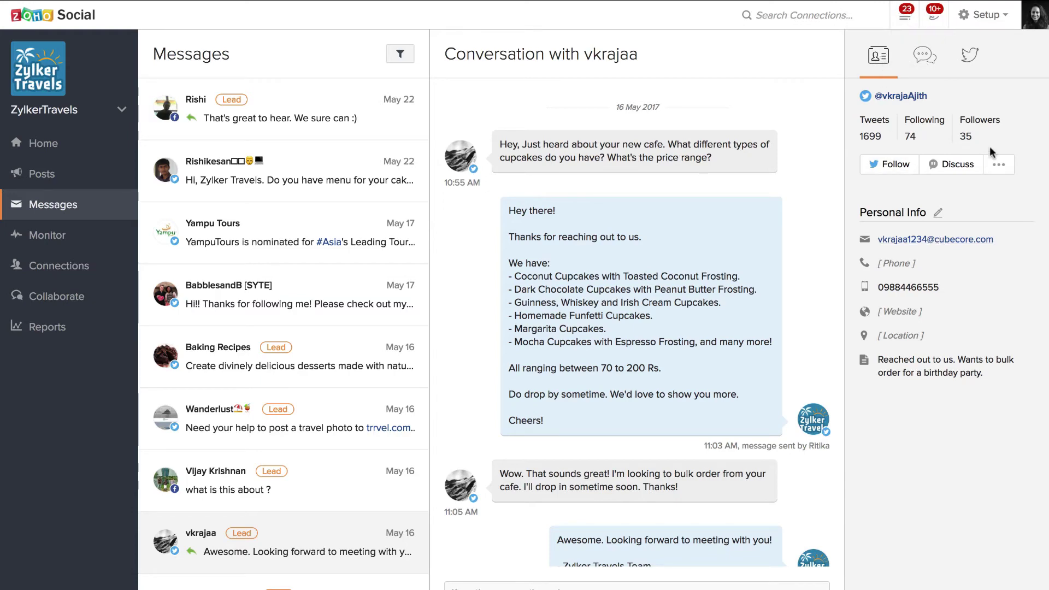
left_click(970, 55)
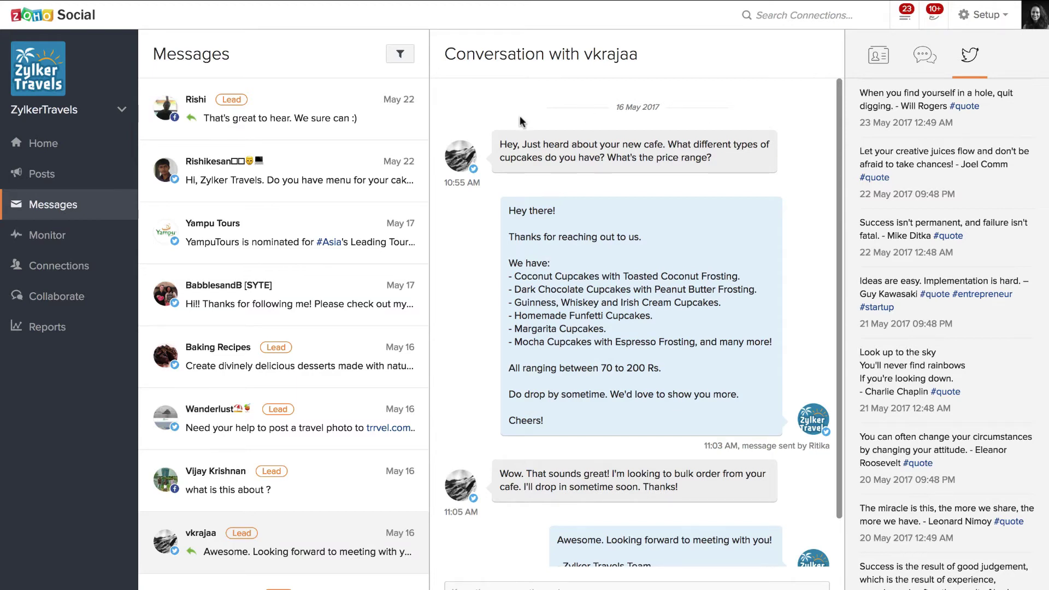
left_click(406, 61)
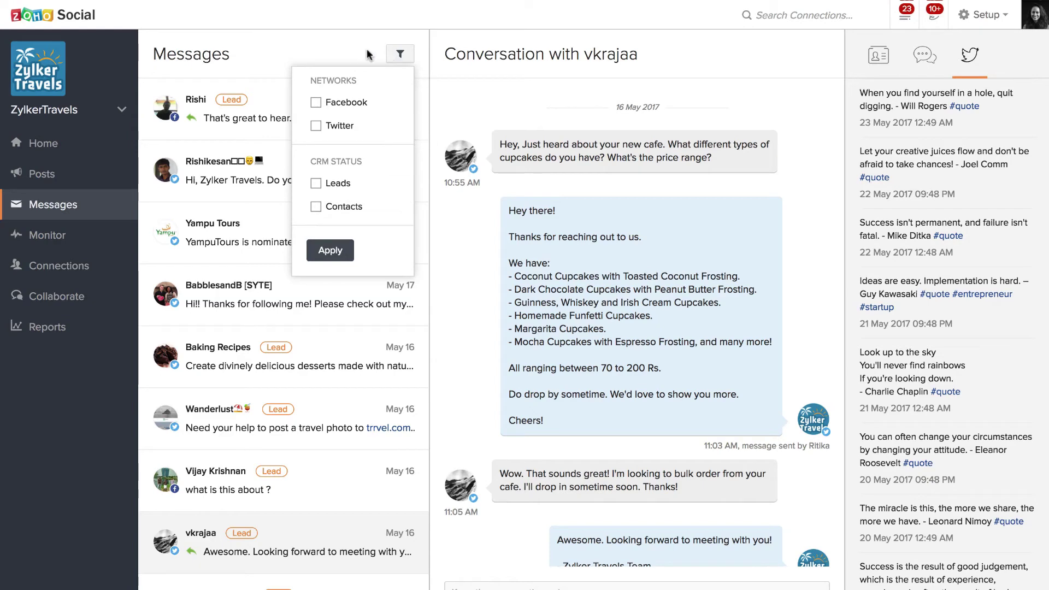
Close the message filter dropdown and switch to the Connections Recently Engaged list
left_click(400, 54)
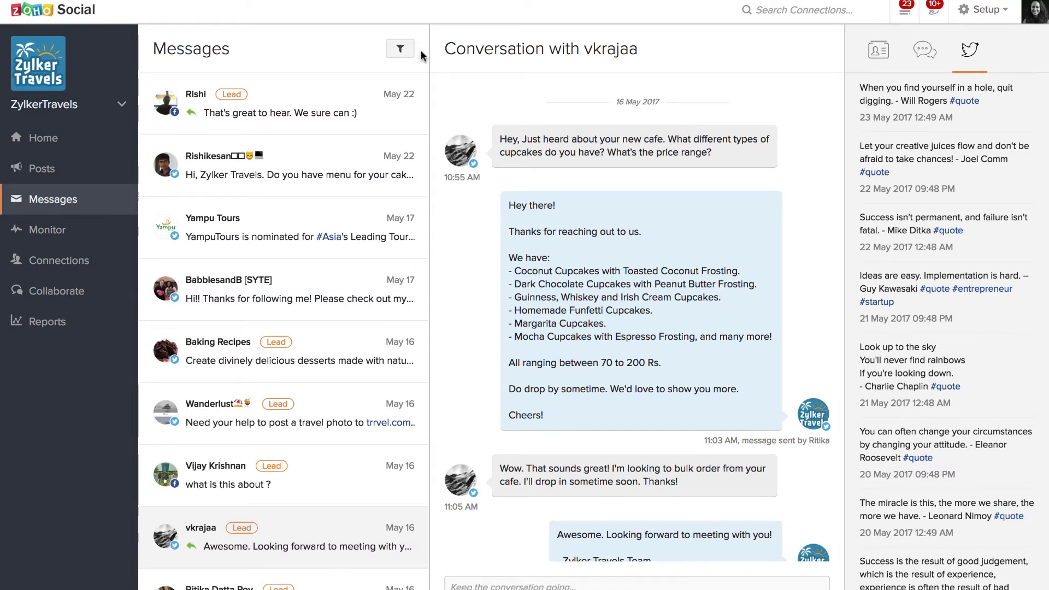
left_click(70, 265)
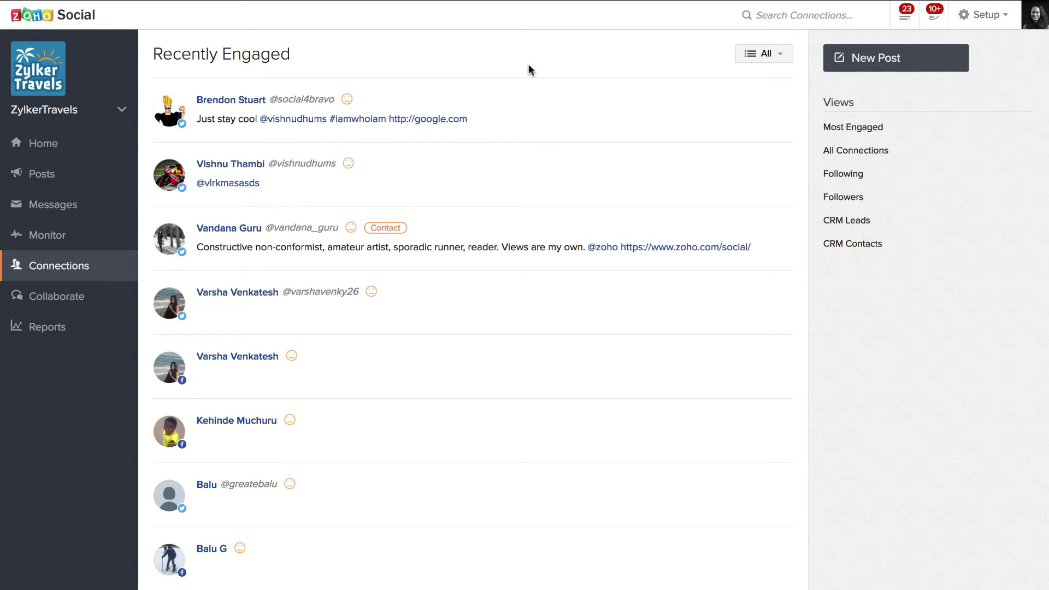
Cycle through Recently Engaged, Most Engaged, Followers, Following, CRM Leads and CRM Contacts, then open the All dropdown
mouse_move(586, 103)
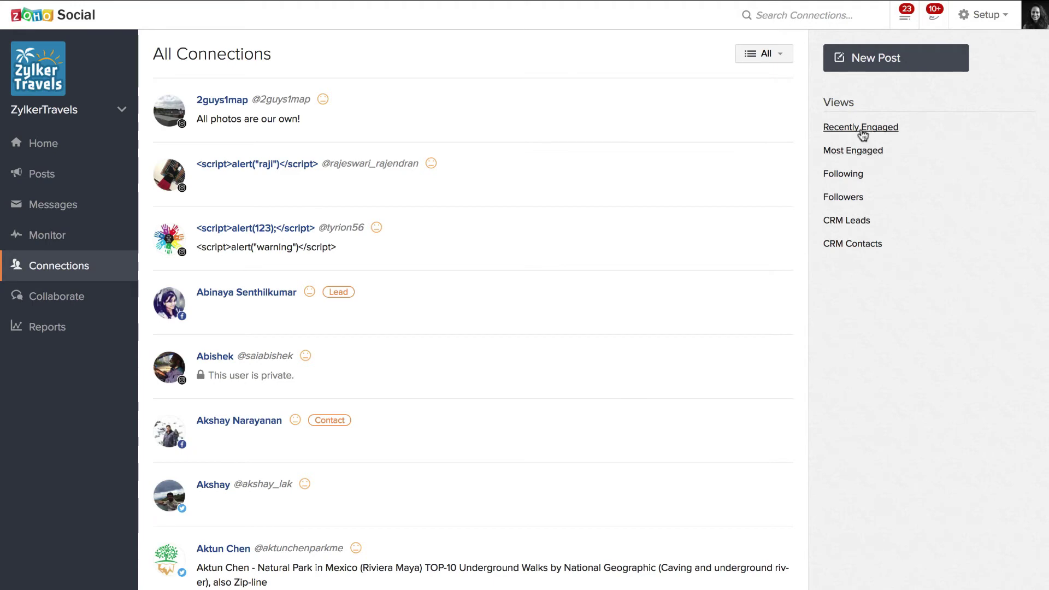
left_click(862, 131)
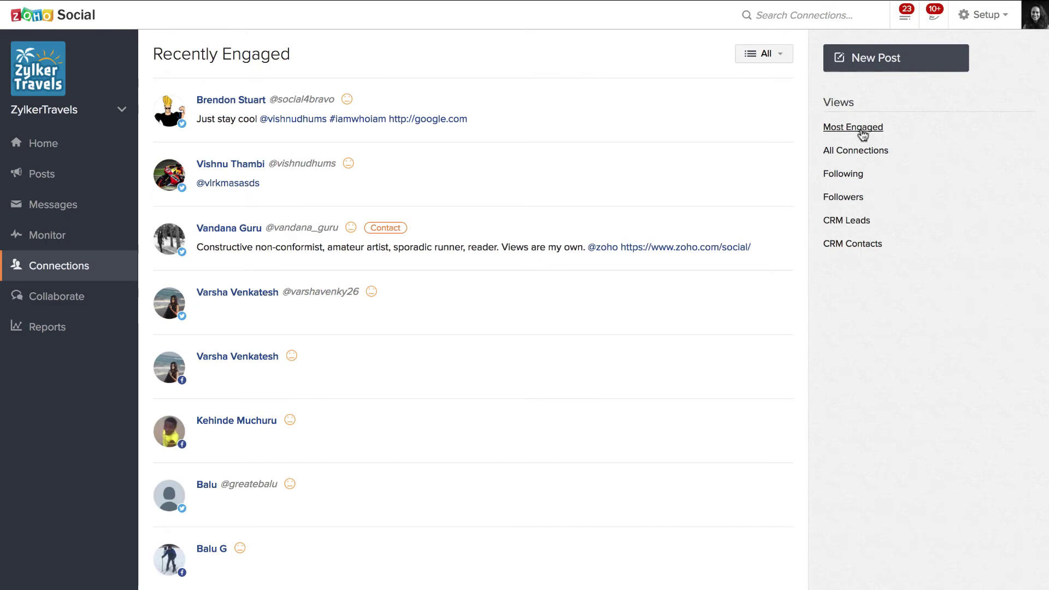
left_click(862, 131)
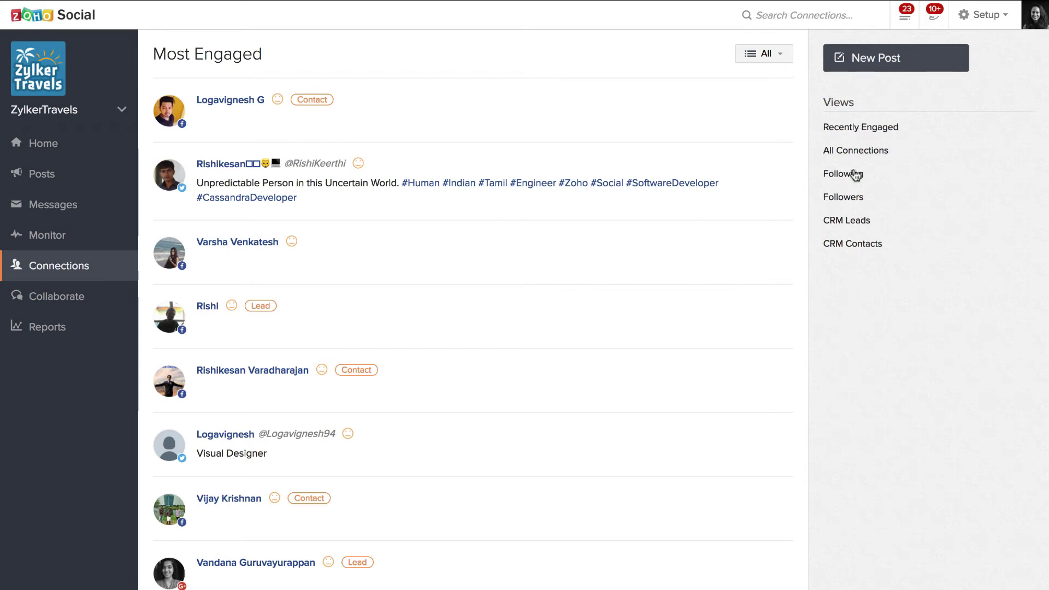
left_click(846, 199)
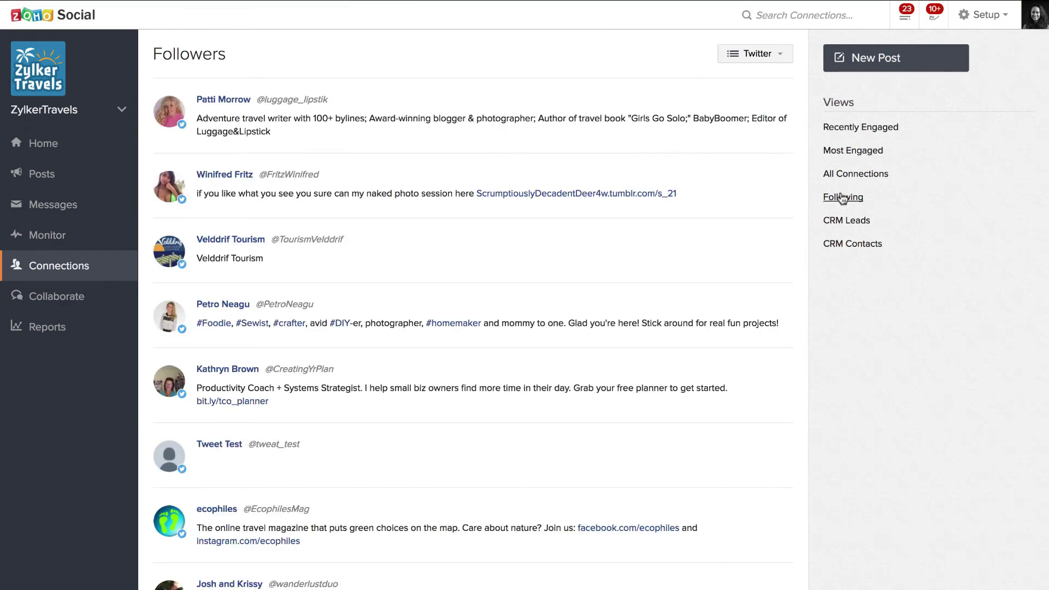
left_click(841, 201)
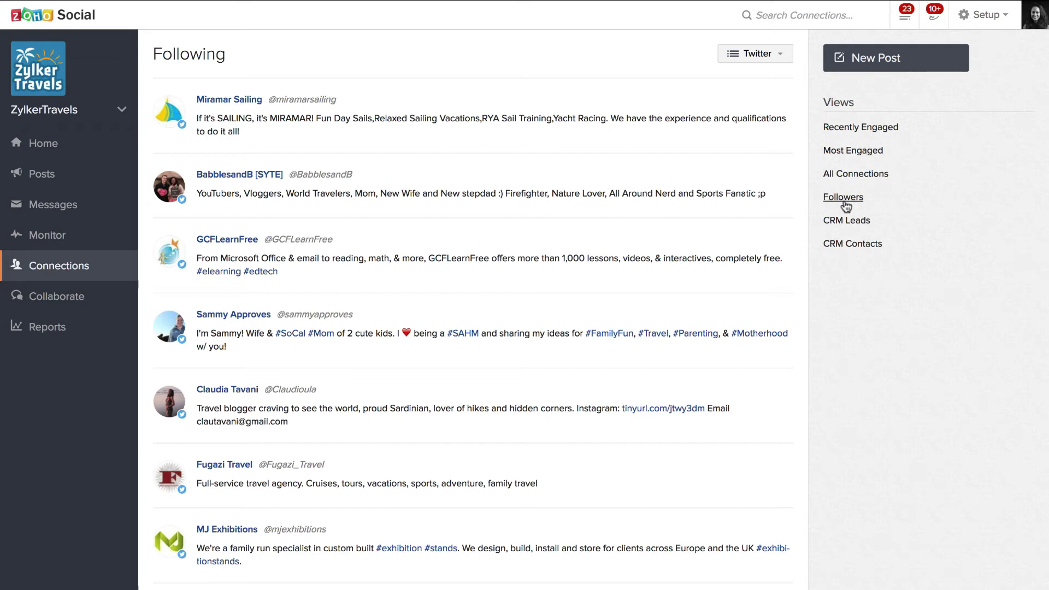
left_click(848, 218)
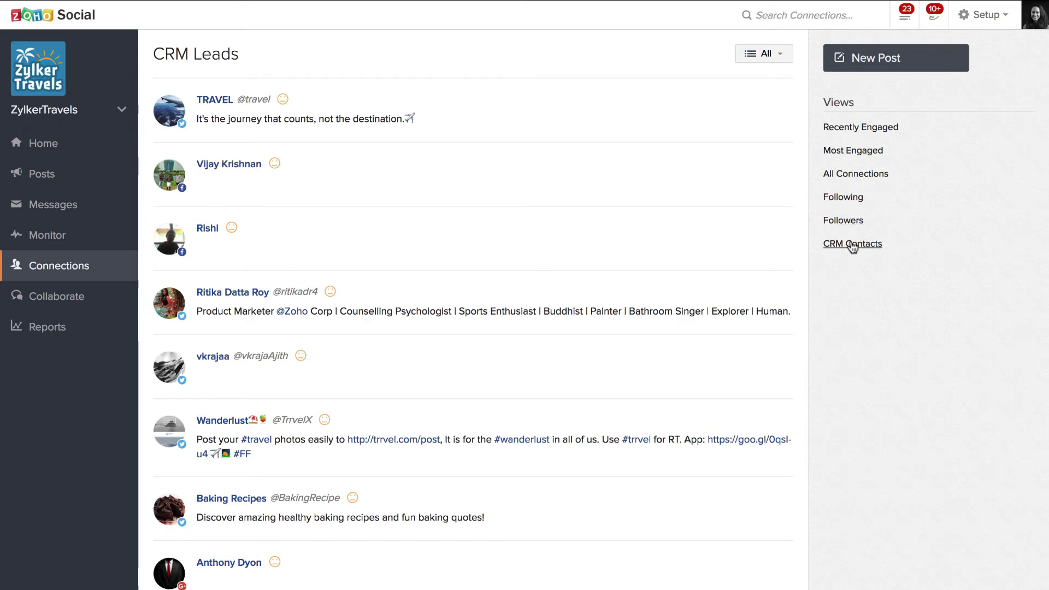
left_click(853, 246)
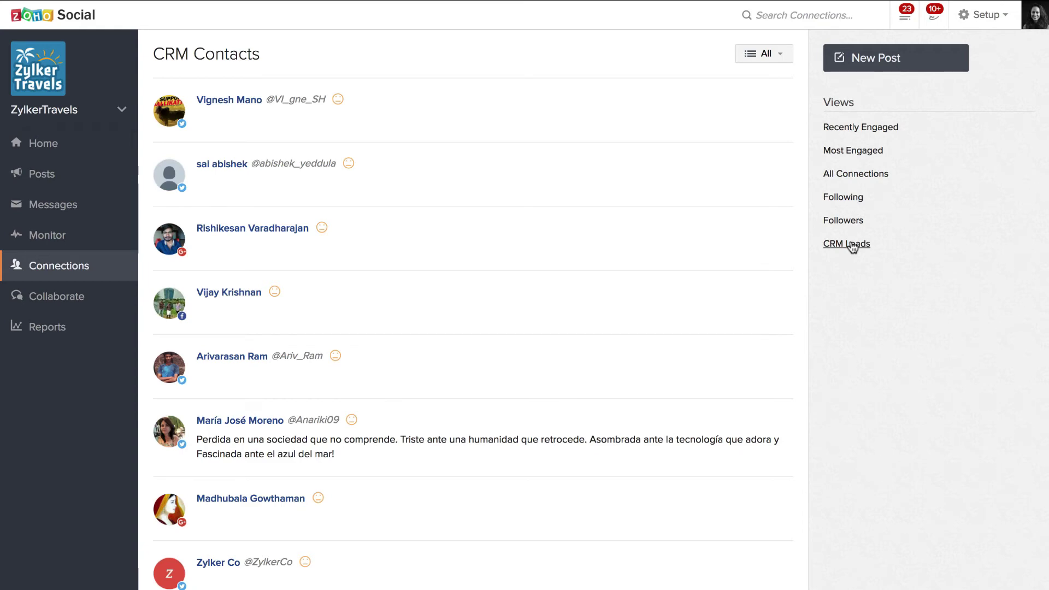
left_click(776, 59)
Filter Most Engaged connections to Twitter only, then switch to the CRM Contacts view
left_click(843, 153)
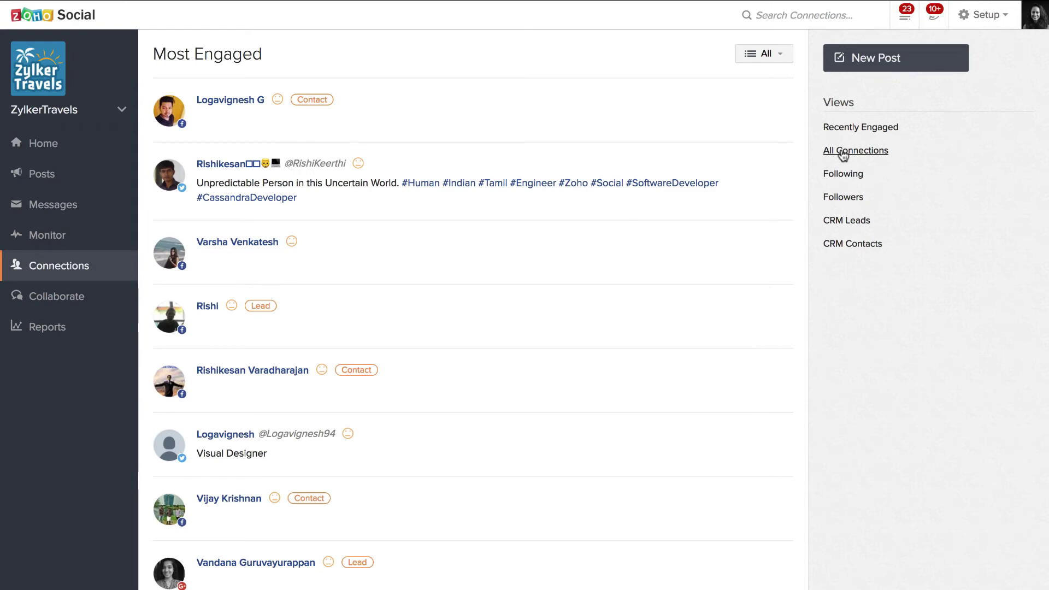
left_click(772, 58)
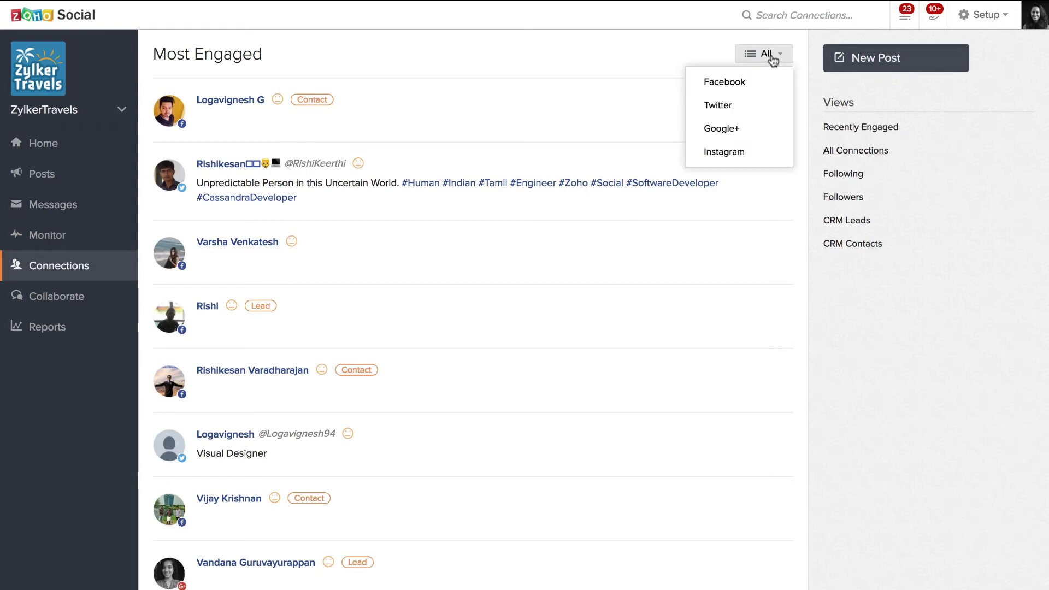
left_click(762, 105)
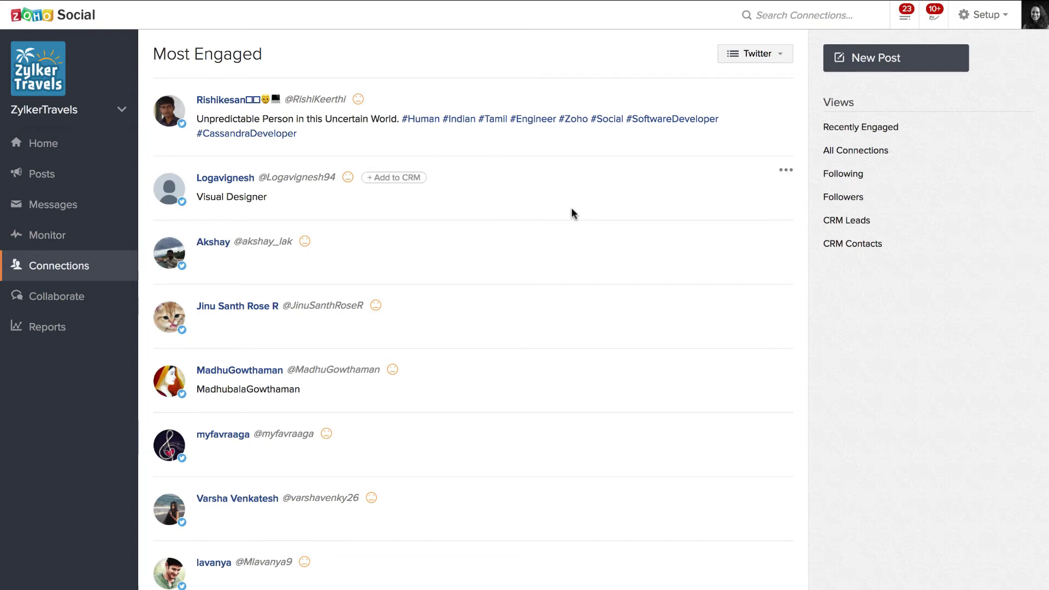
scroll(571, 213, "down", 1)
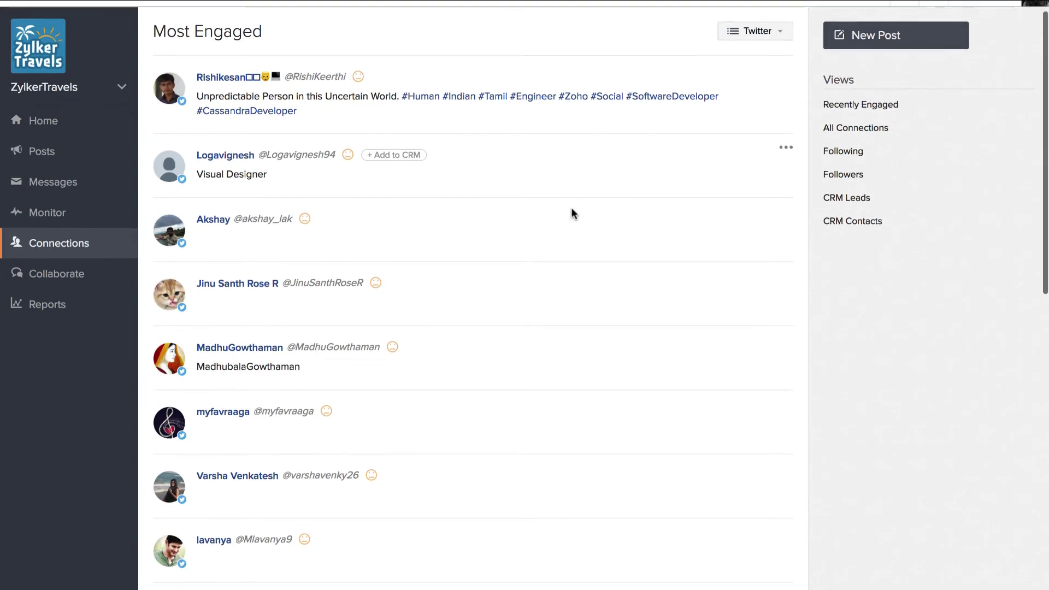
scroll(571, 212, "up", 1)
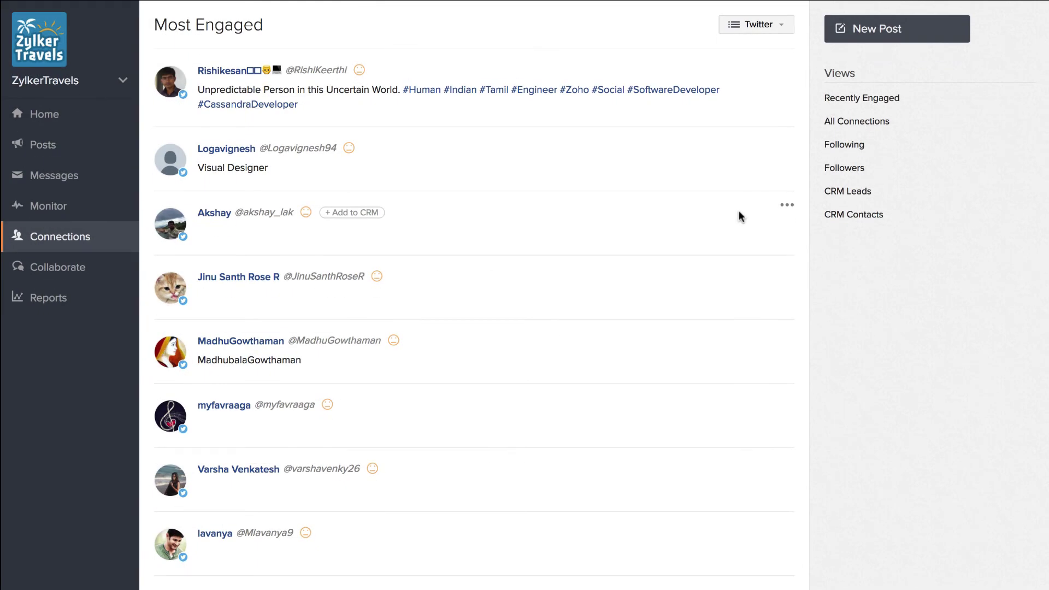
left_click(862, 220)
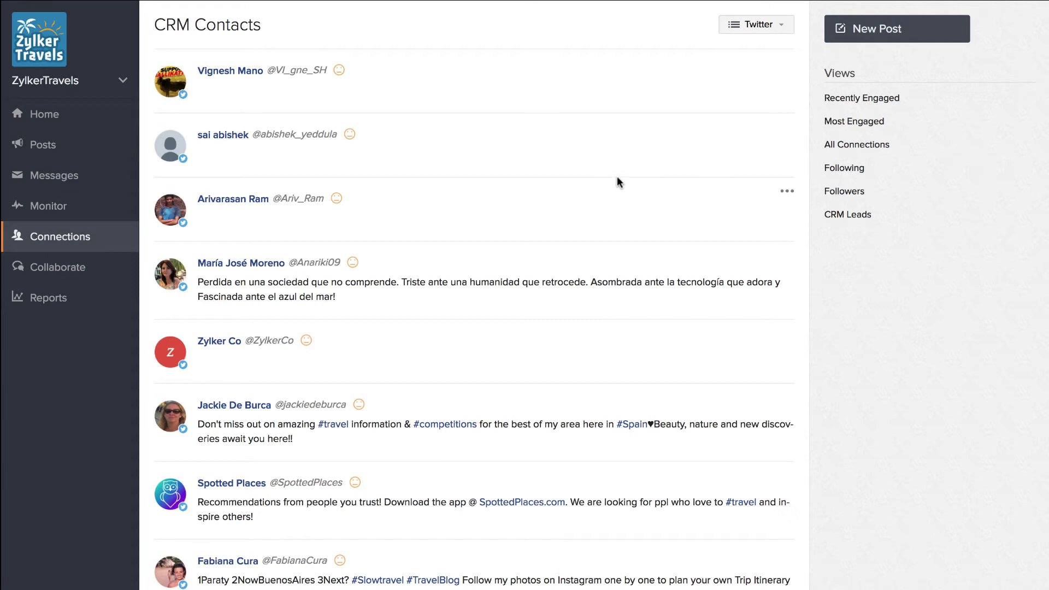
Open the top contact's profile, glance at their tweets, then view CRM Info's Closed Won deals ($6500, $6000, $5000)
left_click(239, 73)
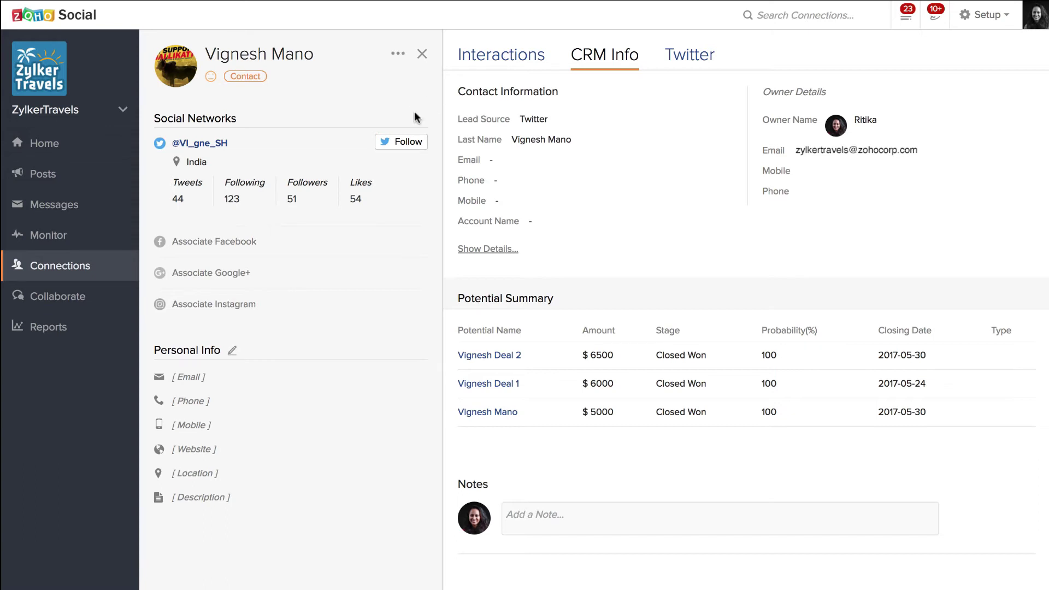
left_click(676, 58)
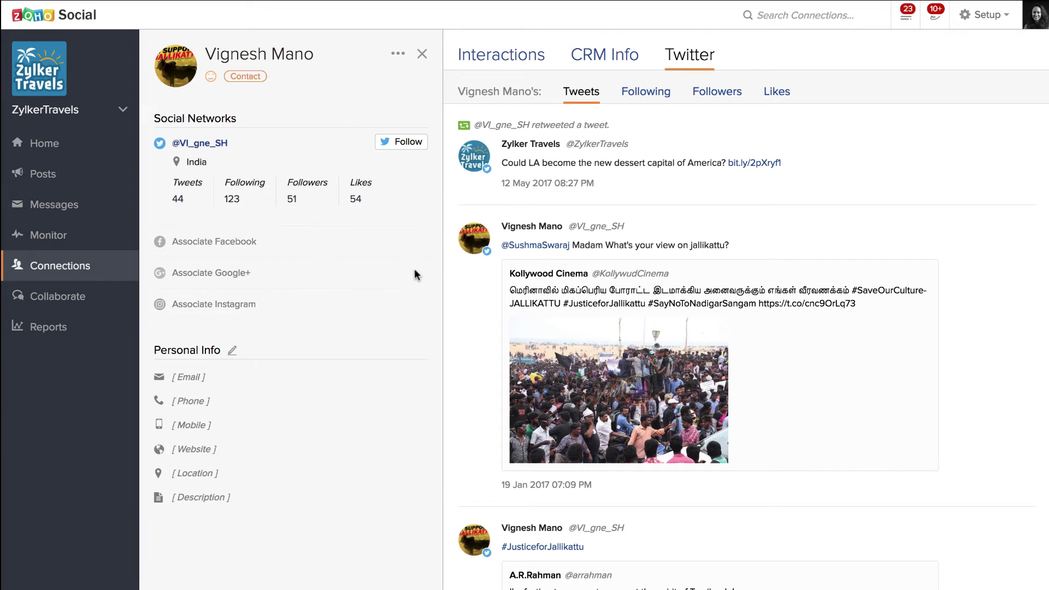
left_click(603, 65)
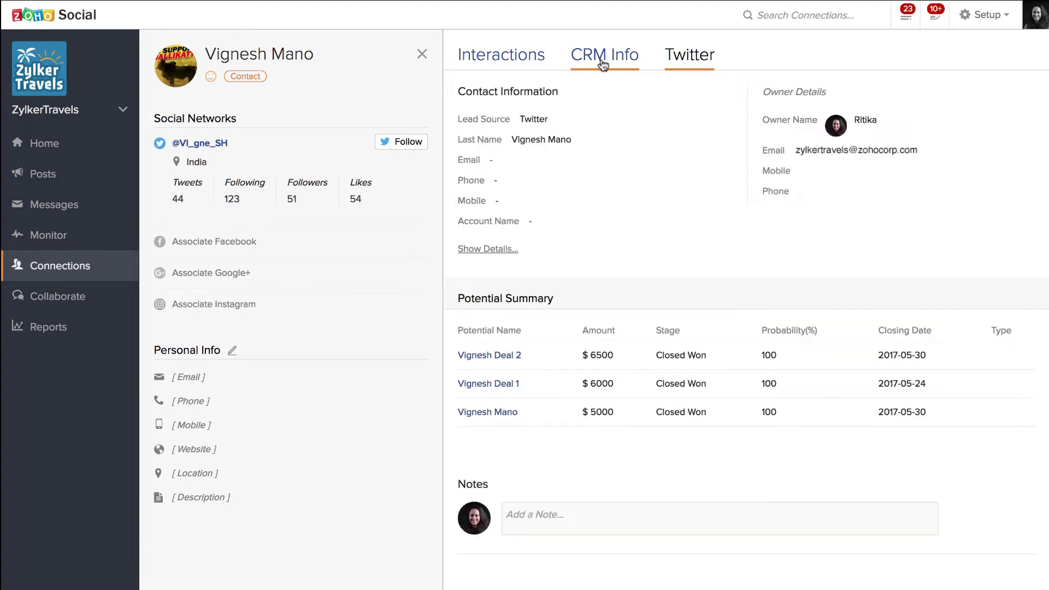
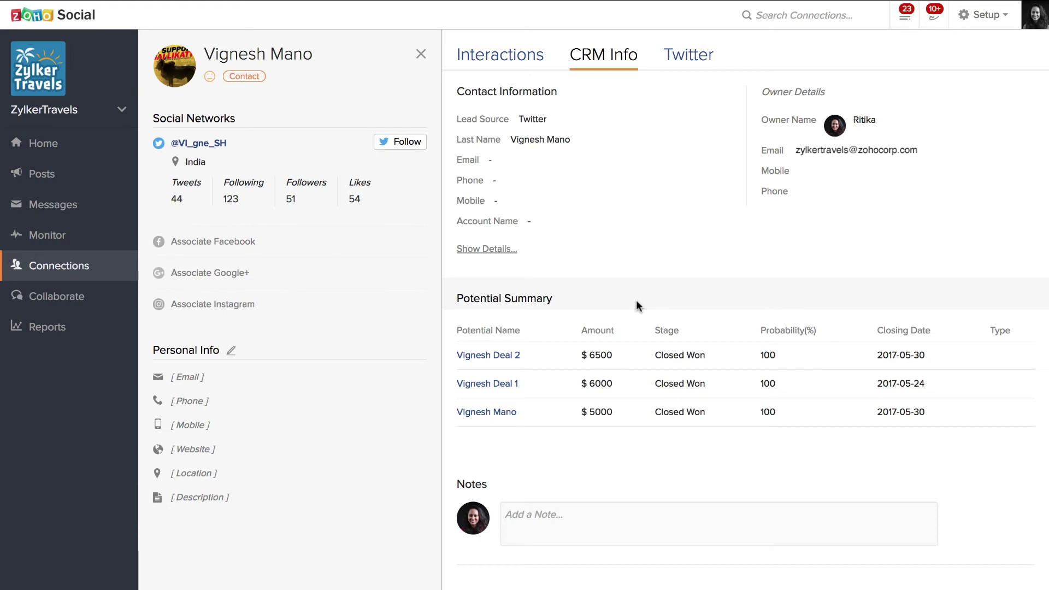
Add the note 'Let's follow up with him?' to the contact's CRM Info
left_click(566, 527)
type("Let")
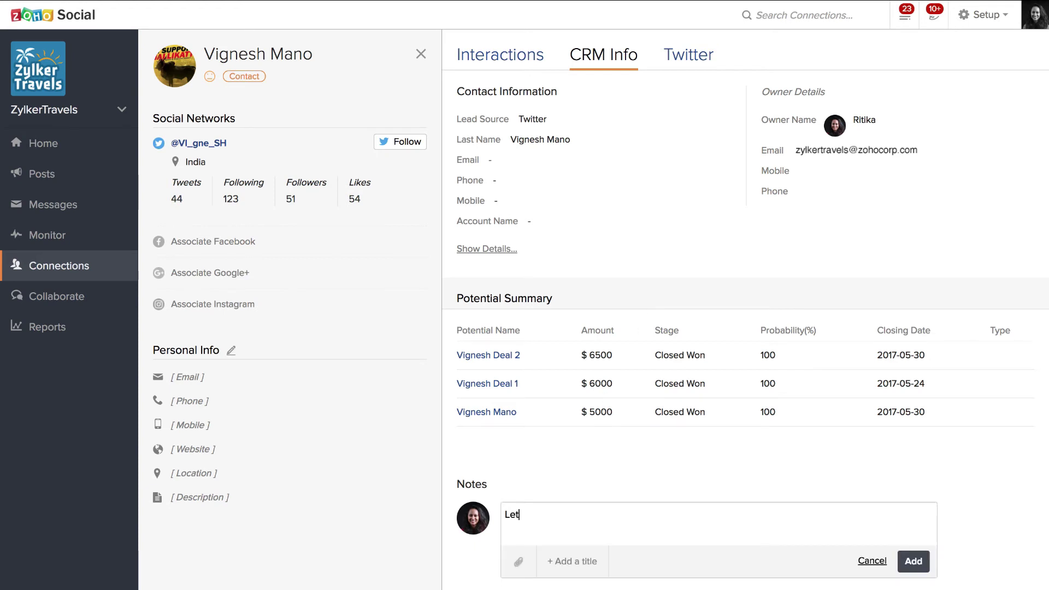
type("'s follow up with him?")
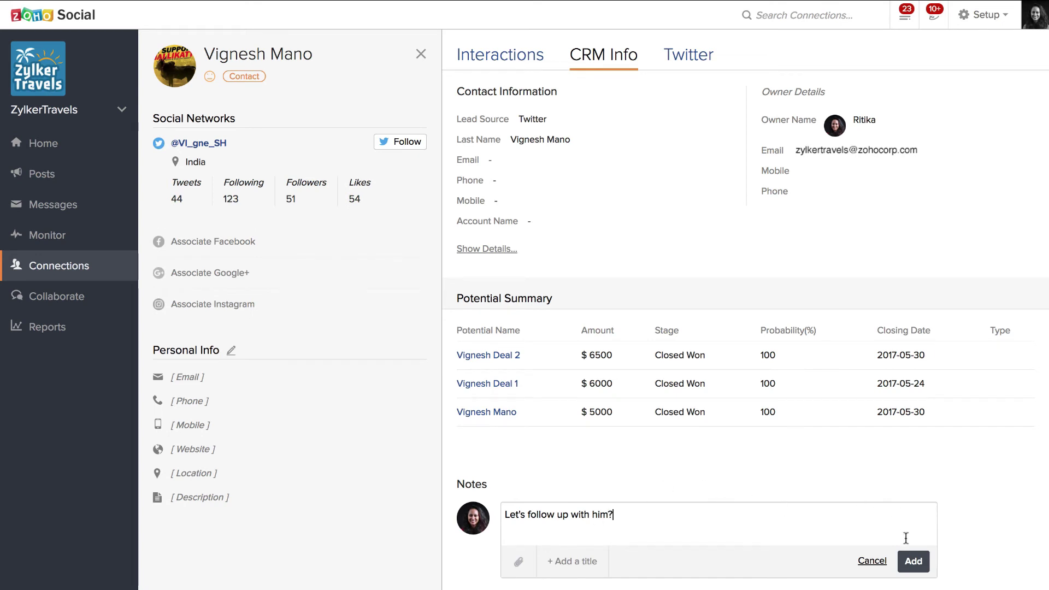
left_click(912, 562)
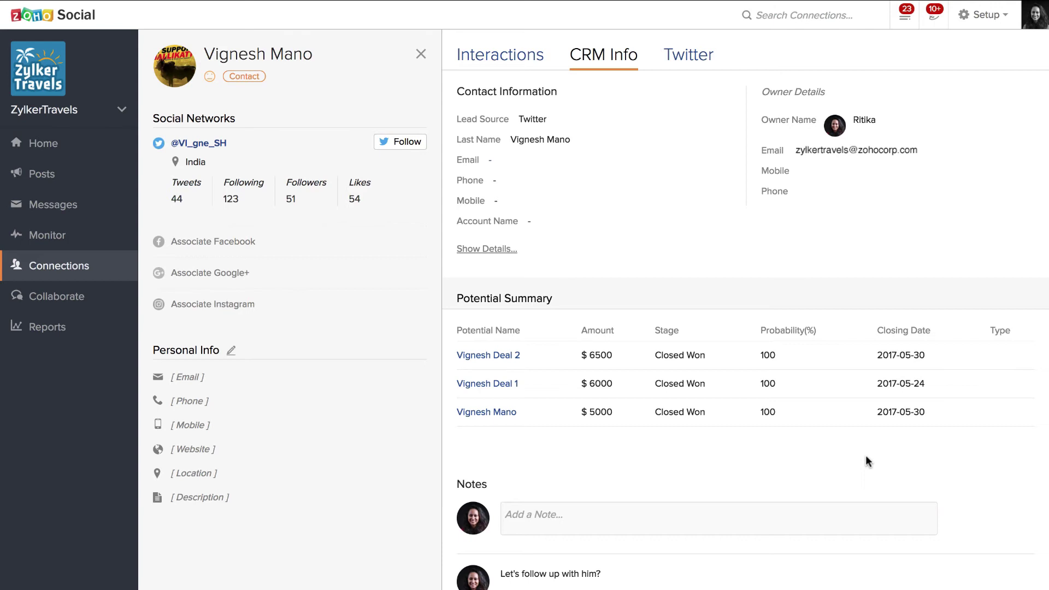
scroll(866, 456, "down", 1)
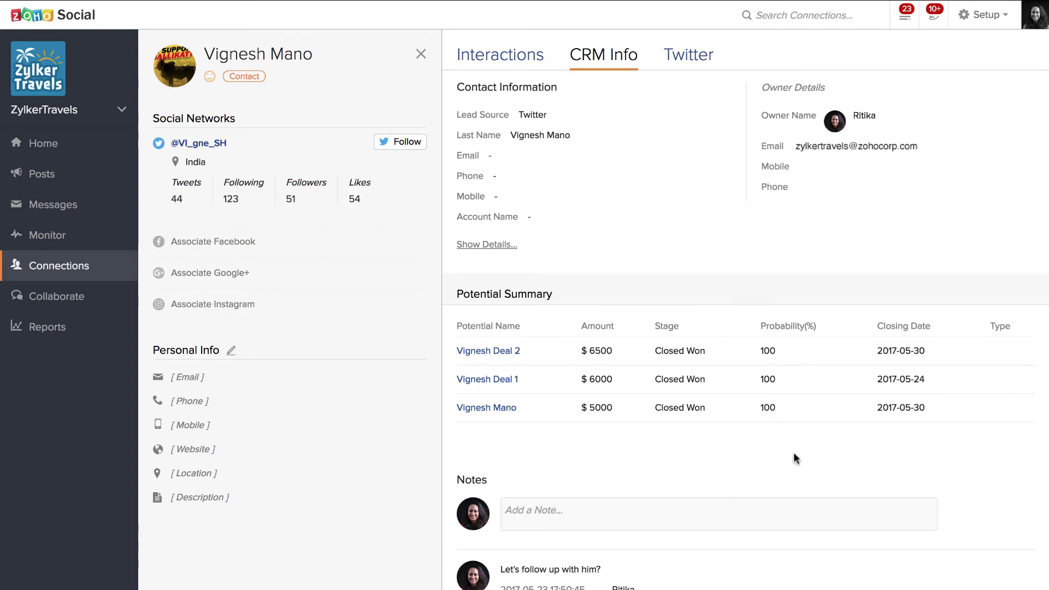
scroll(793, 453, "up", 1)
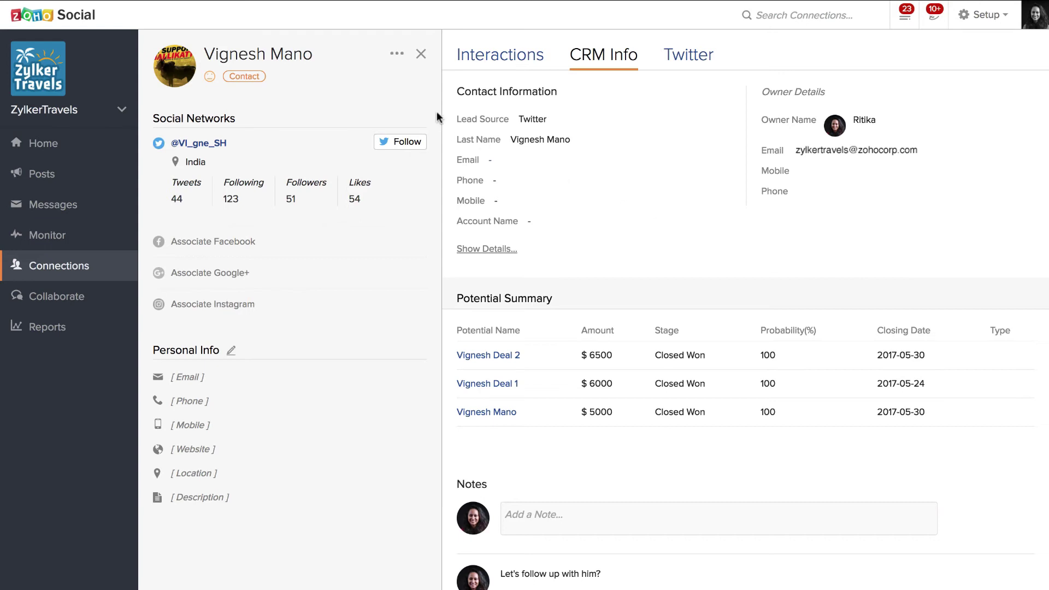
From the contact's Discuss option, share 'Cupcakes baked and ready to be delivered.' with a teammate tagged
left_click(397, 57)
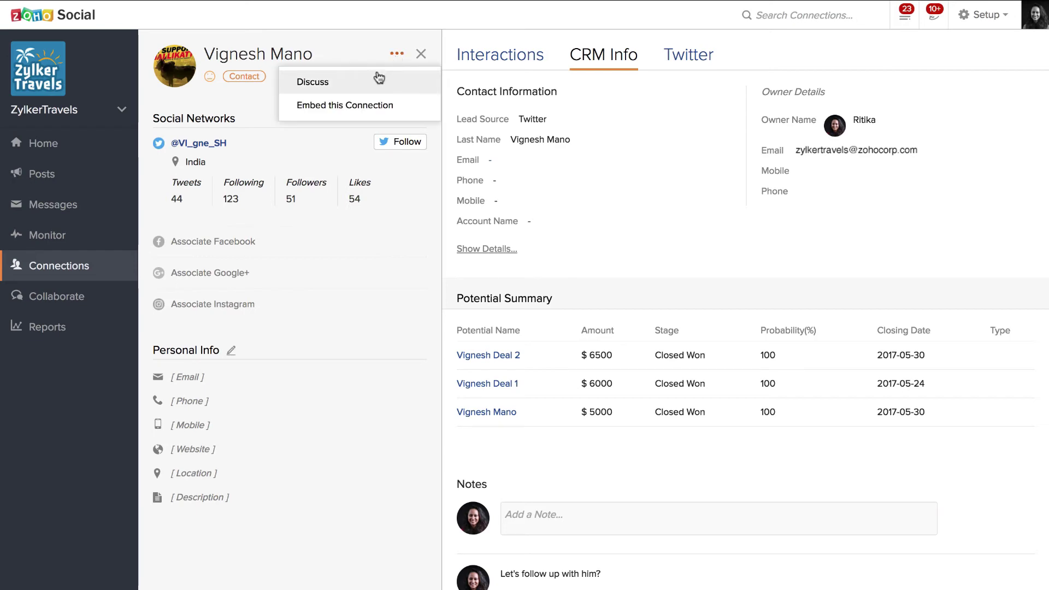
left_click(379, 82)
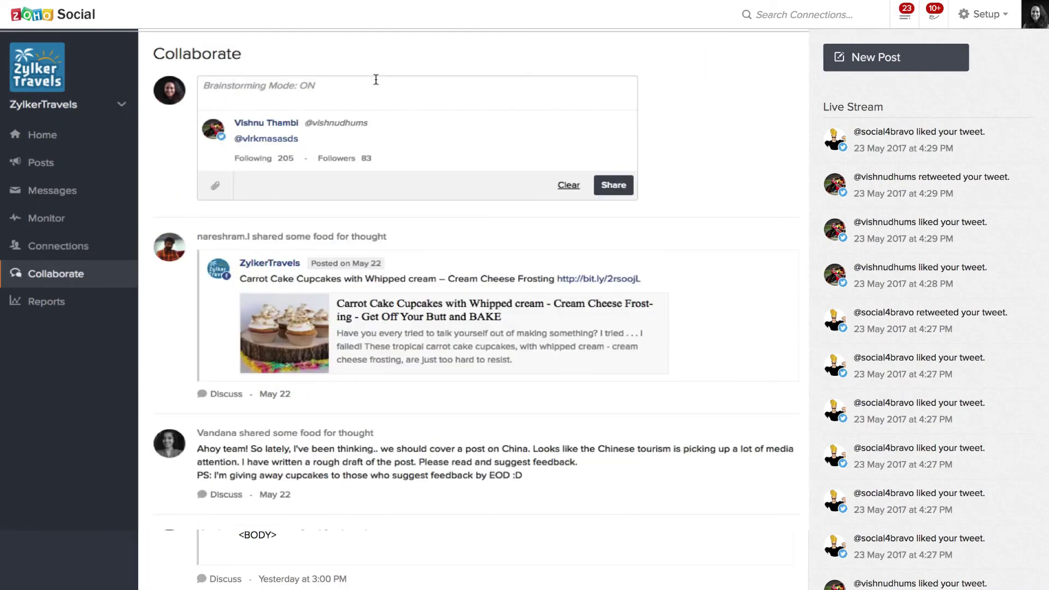
type("@")
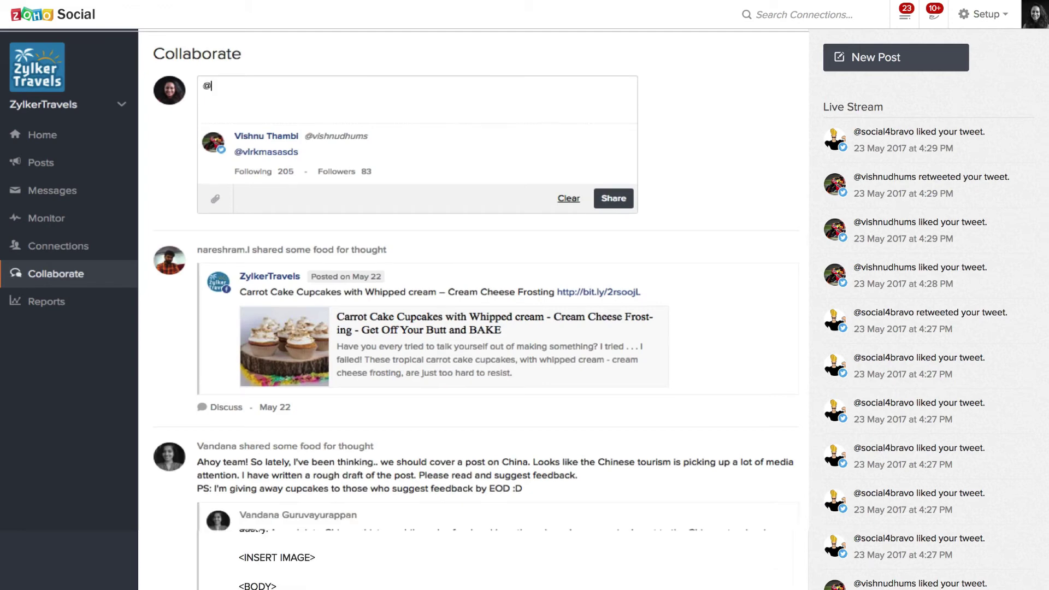
type("nare")
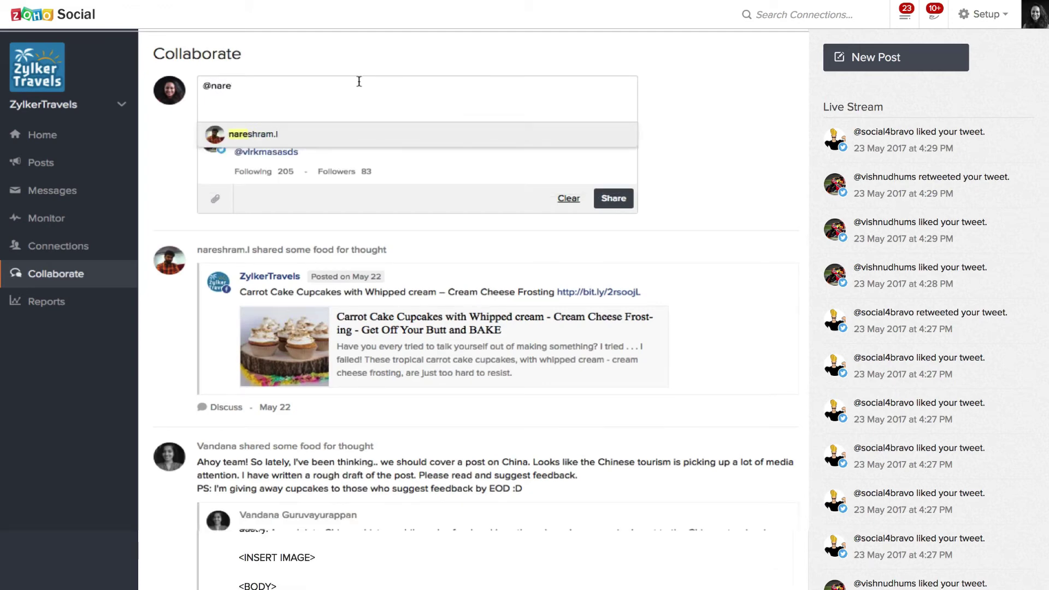
left_click(342, 140)
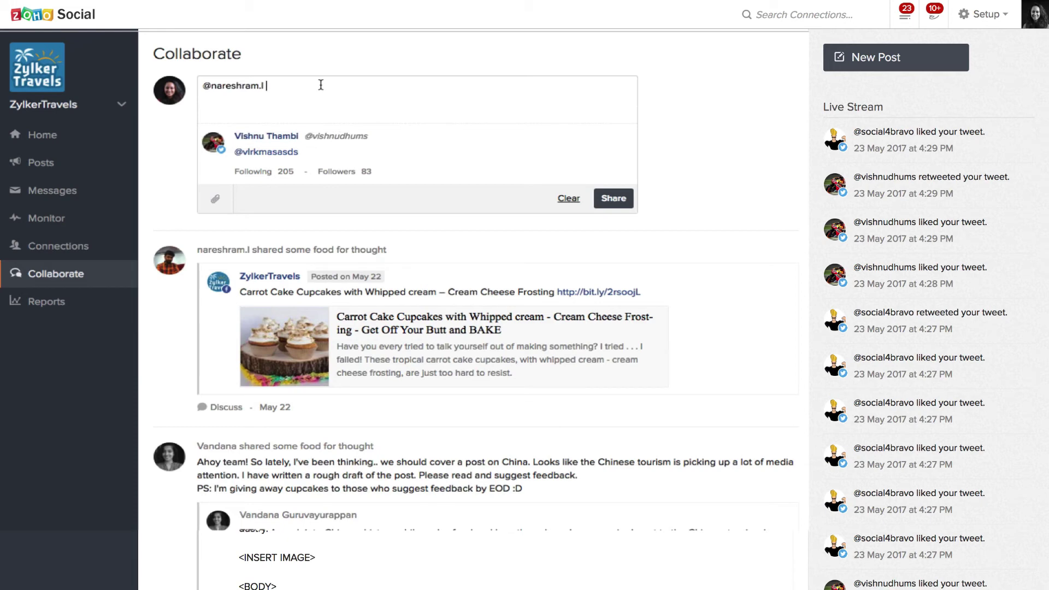
type("Cupcakes baked an")
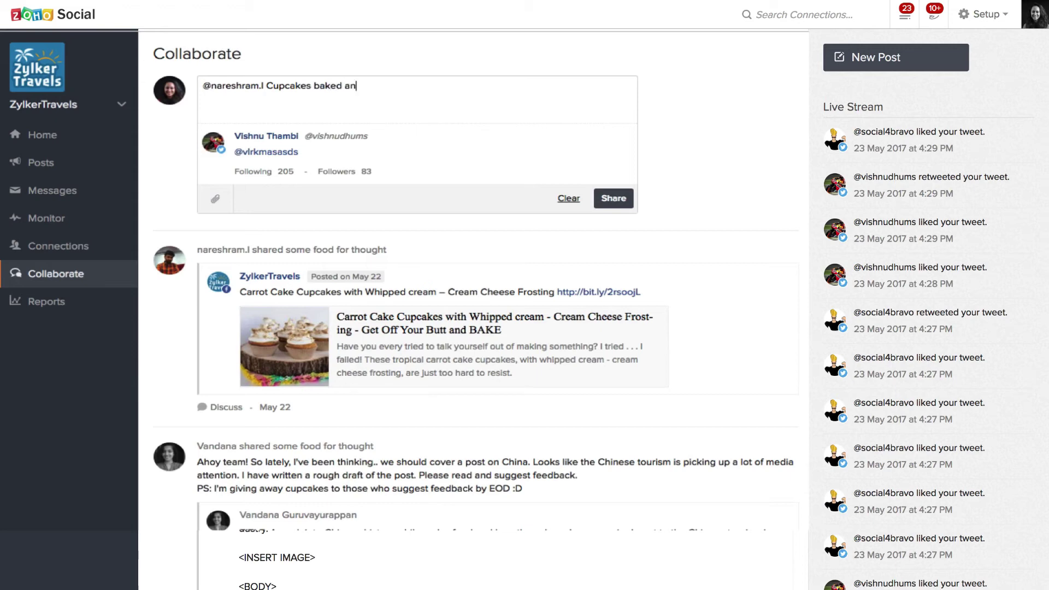
type("d ready to be delivered.")
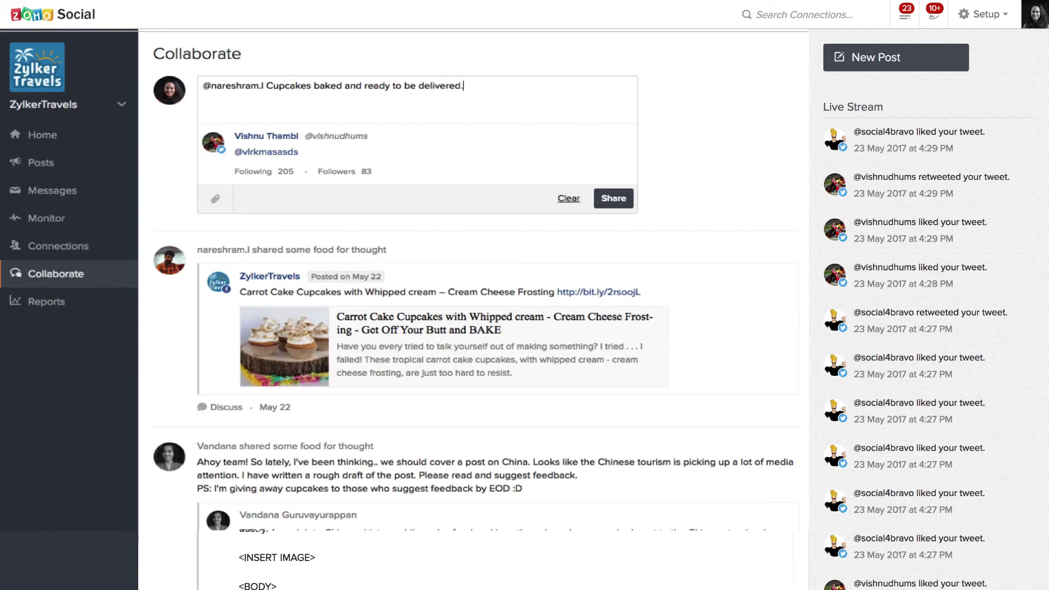
left_click(613, 199)
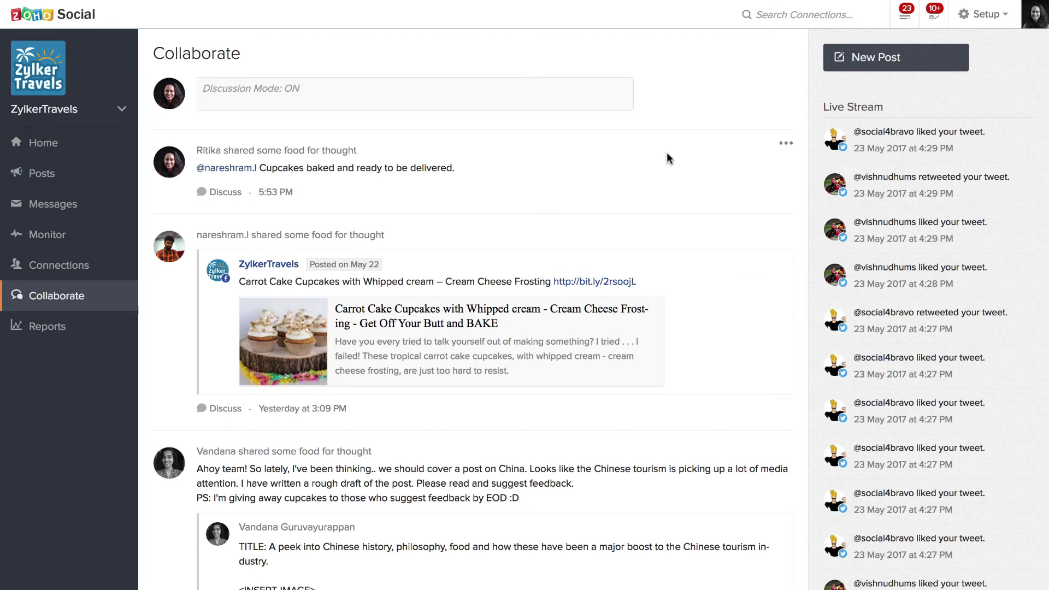
scroll(669, 158, "down", 3)
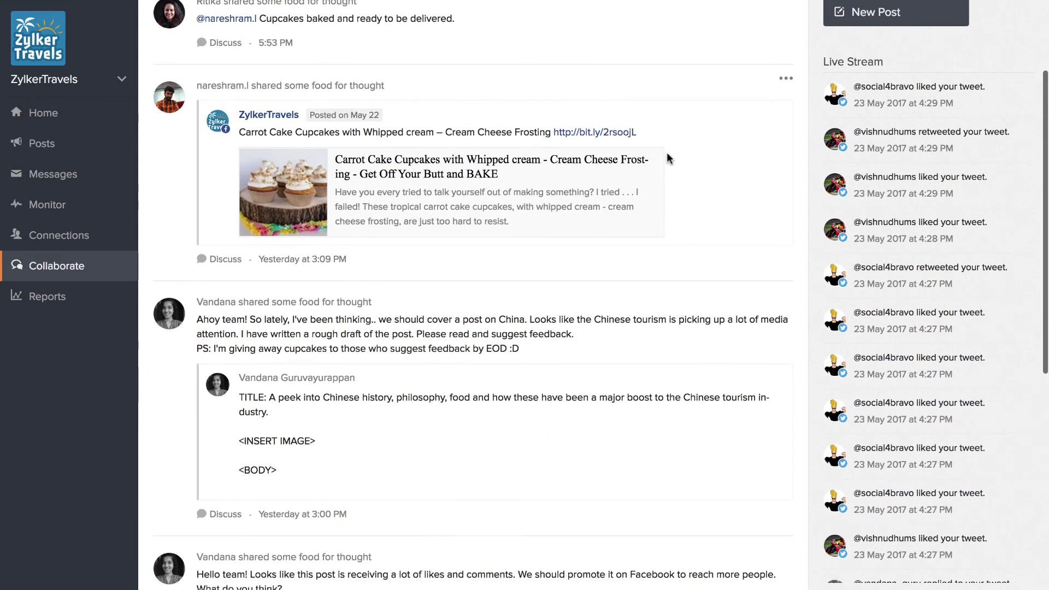
scroll(669, 158, "down", 2)
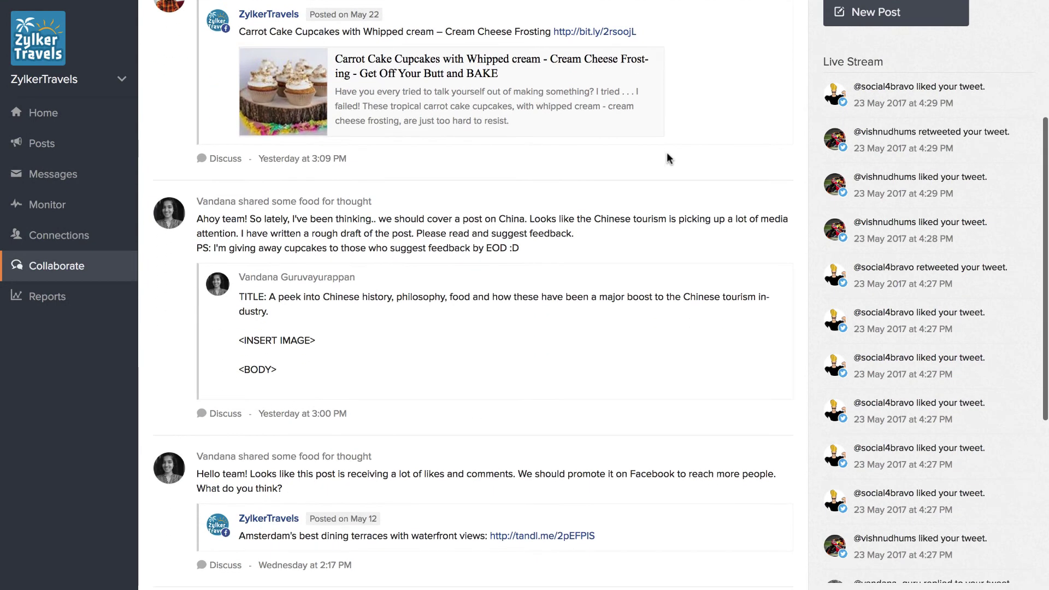
scroll(669, 158, "down", 2)
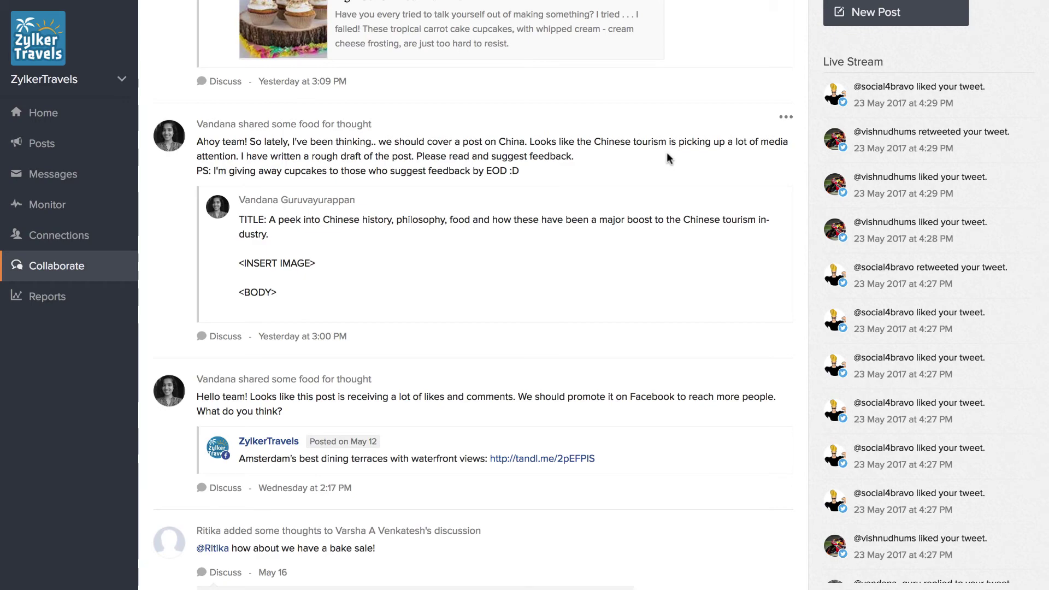
scroll(668, 159, "up", 6)
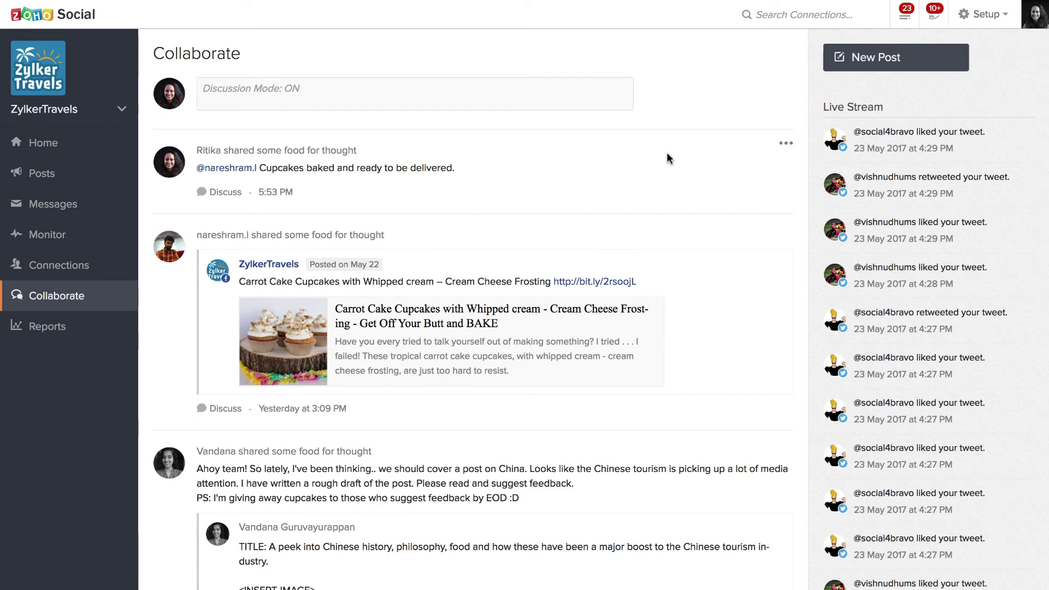
Open the team notifications and scroll through them
left_click(903, 22)
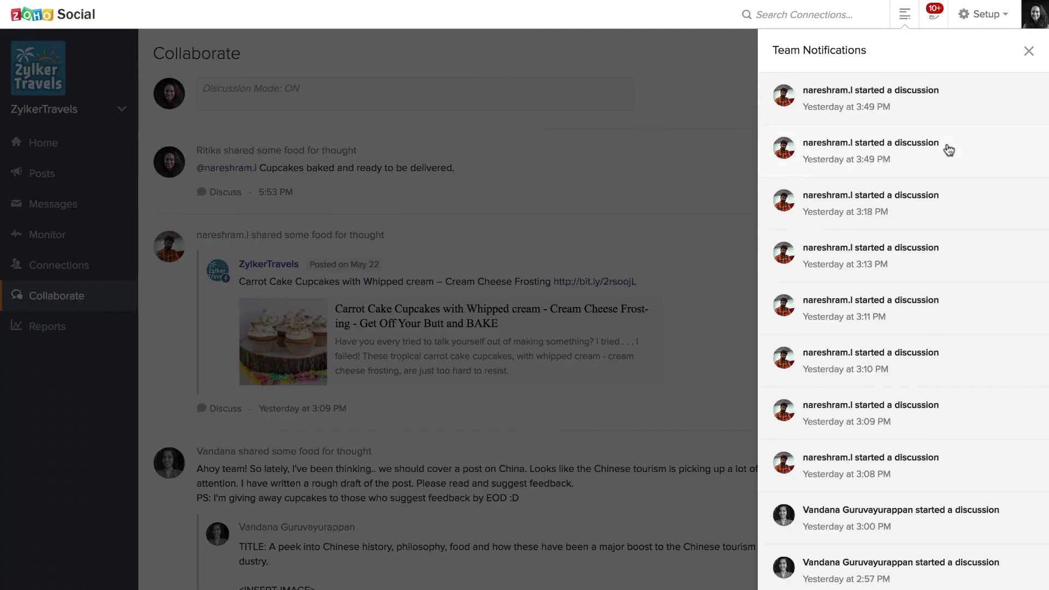
scroll(948, 151, "down", 2)
scroll(949, 150, "down", 1)
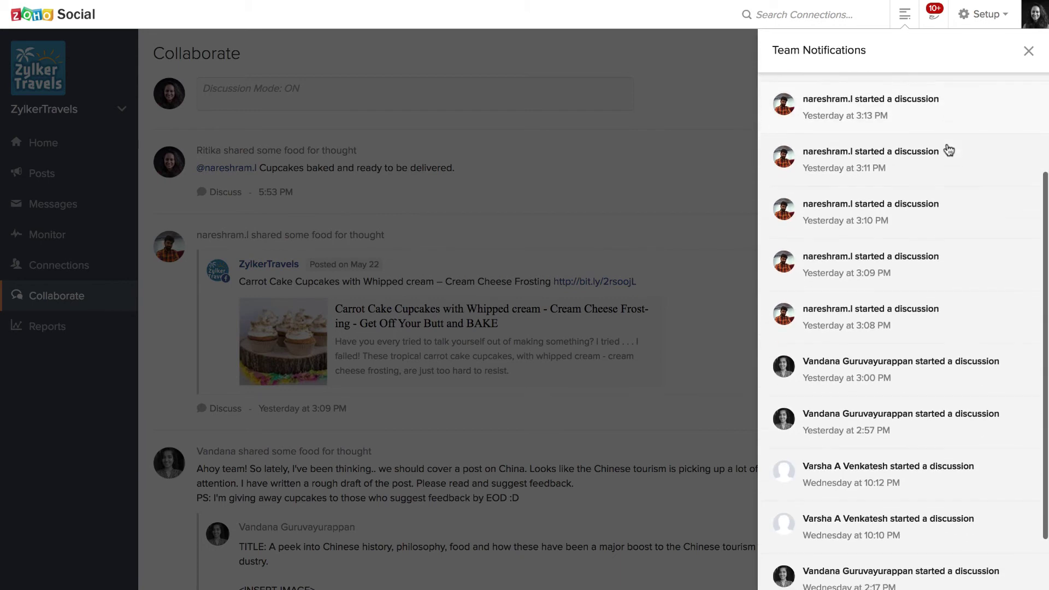
scroll(949, 150, "down", 3)
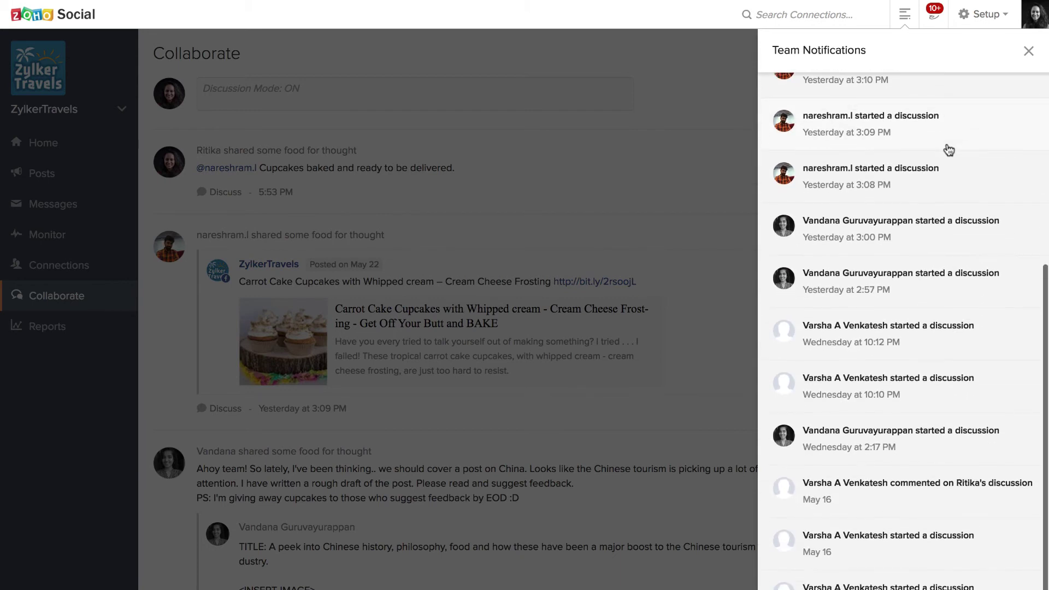
scroll(949, 151, "up", 5)
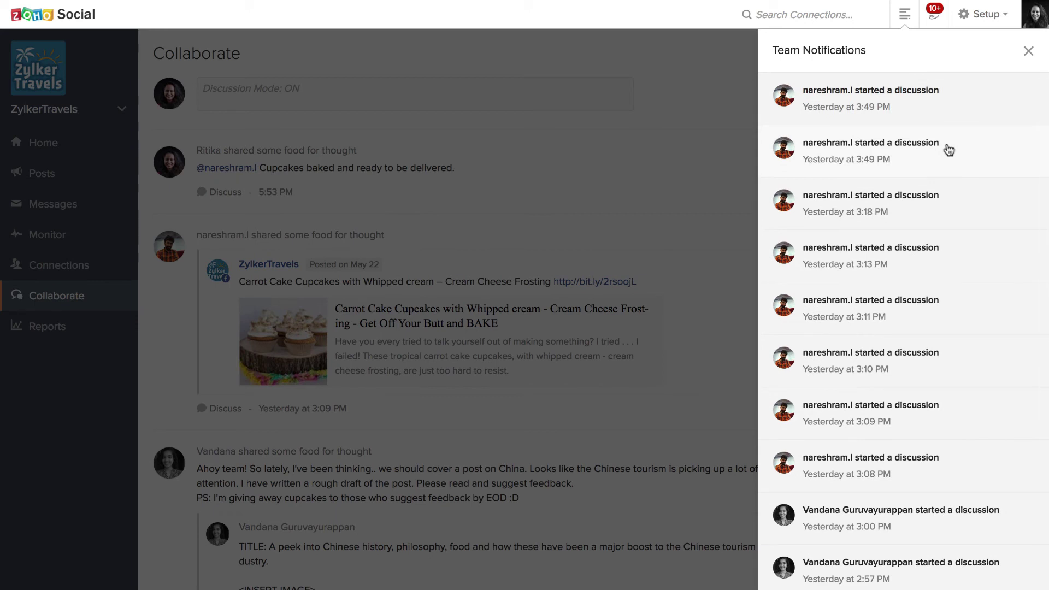
Browse the social network notifications, then close the notifications panel
left_click(934, 21)
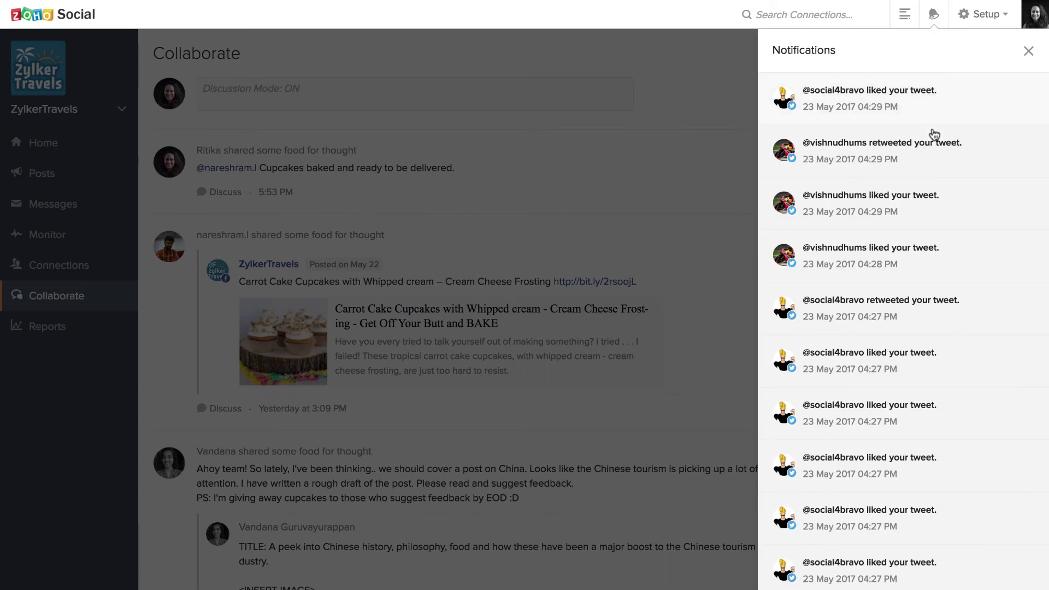
scroll(935, 160, "down", 1)
scroll(936, 161, "down", 1)
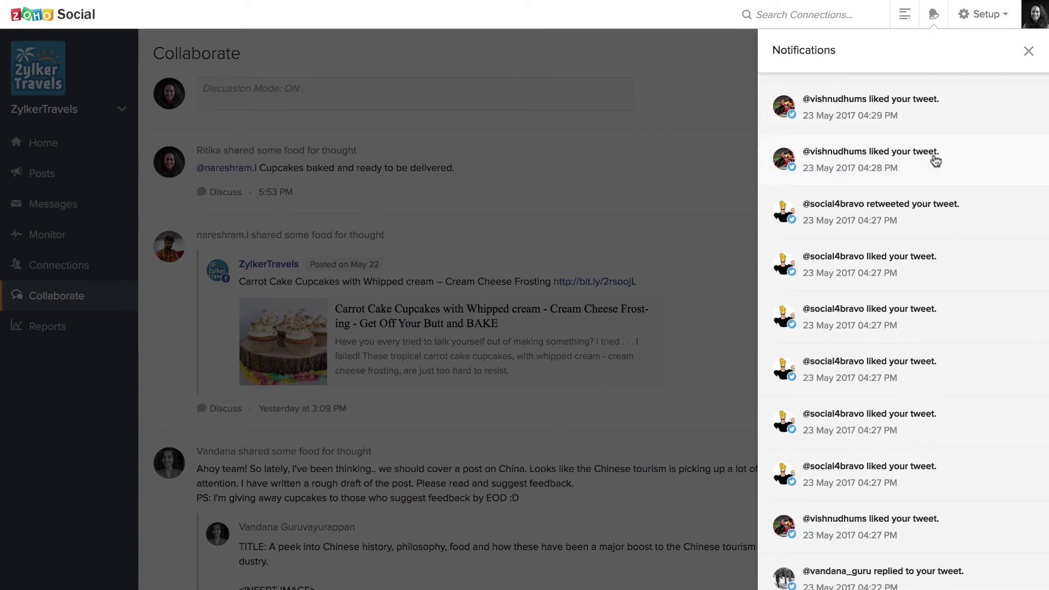
scroll(935, 161, "down", 2)
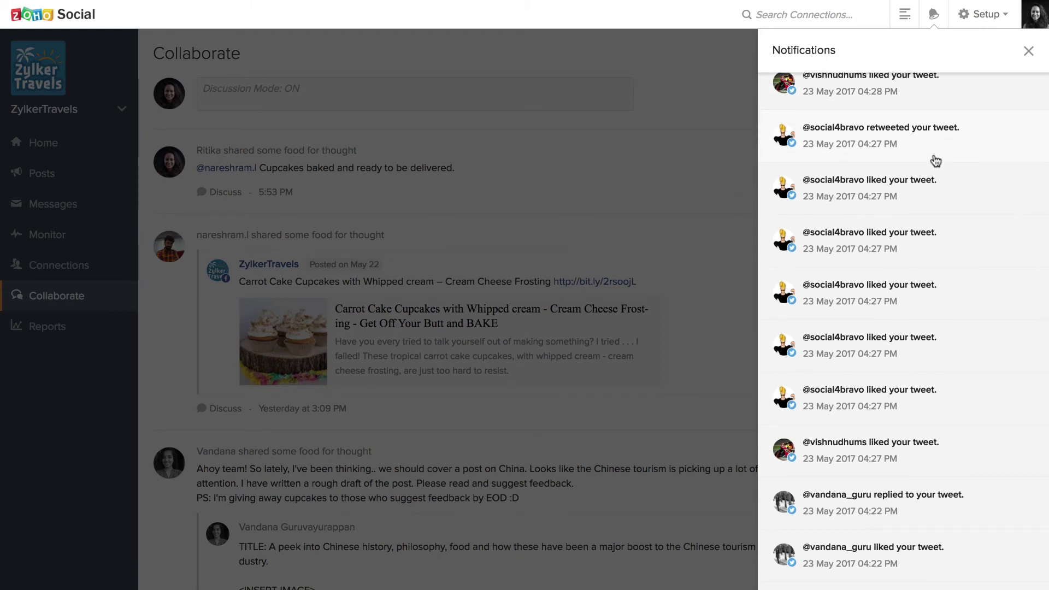
scroll(935, 160, "down", 4)
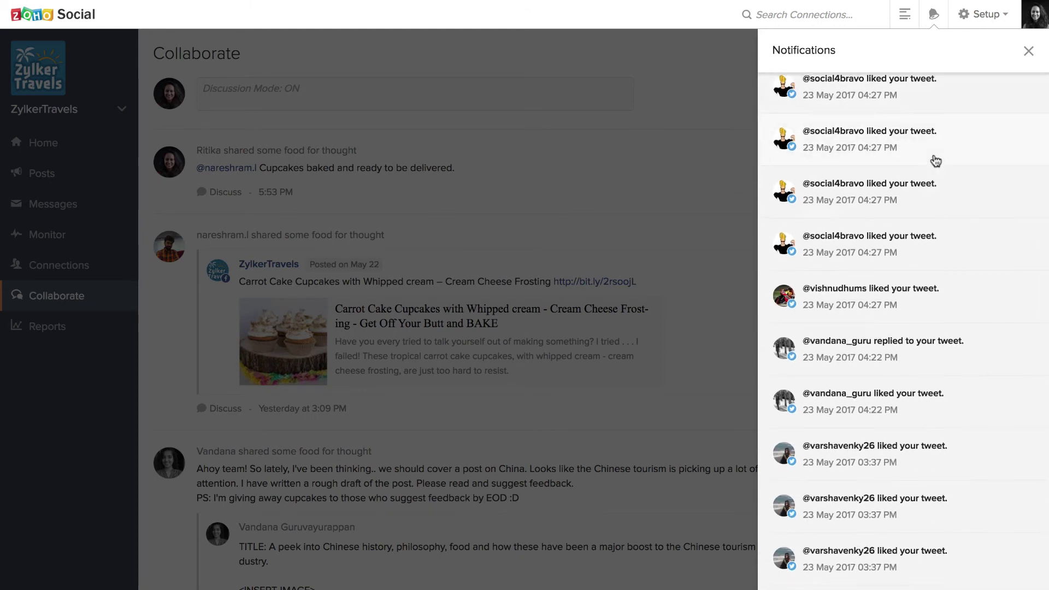
scroll(935, 160, "up", 6)
left_click(1029, 51)
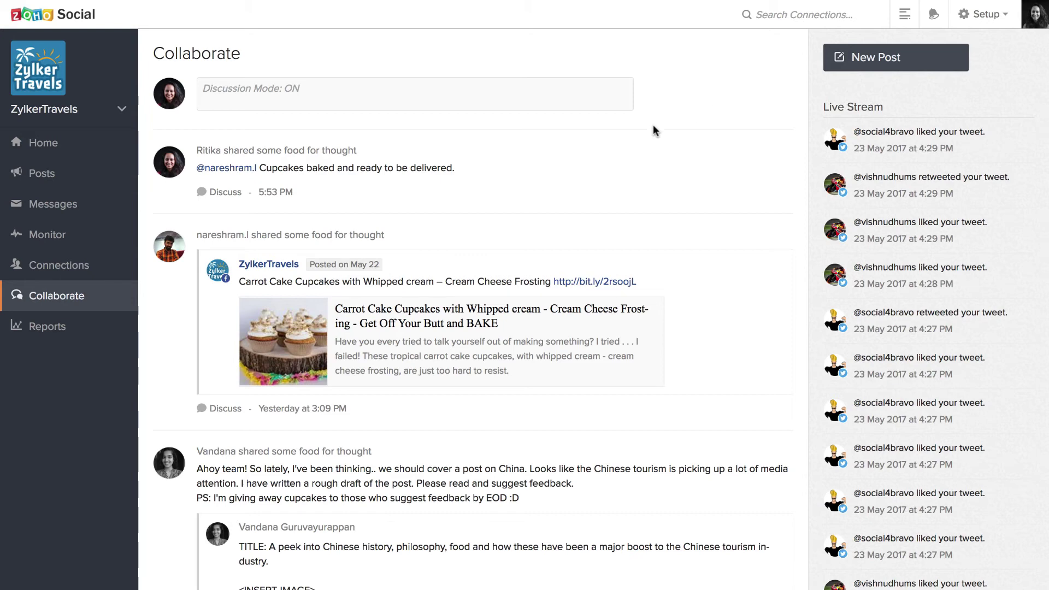
In Reports, show the Facebook view-frequency chart as pie charts, then switch to Analytics
left_click(75, 326)
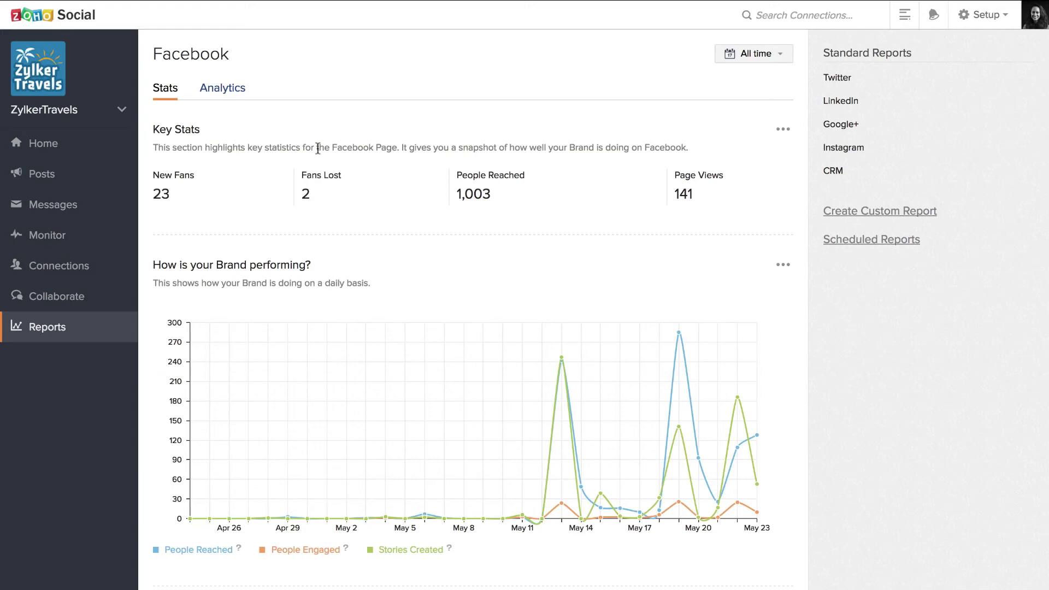
scroll(432, 268, "down", 15)
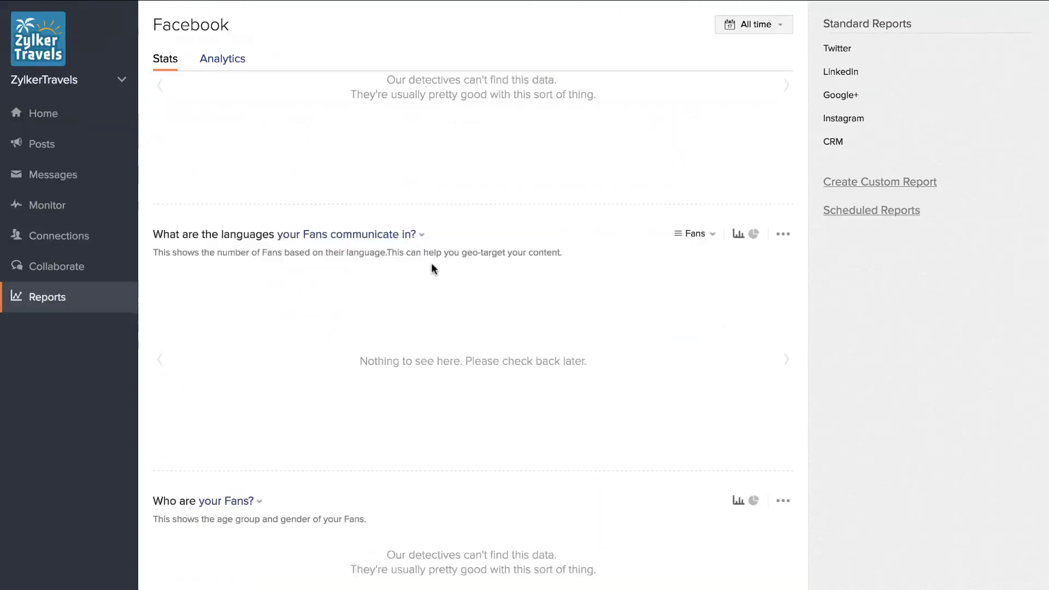
scroll(431, 268, "up", 10)
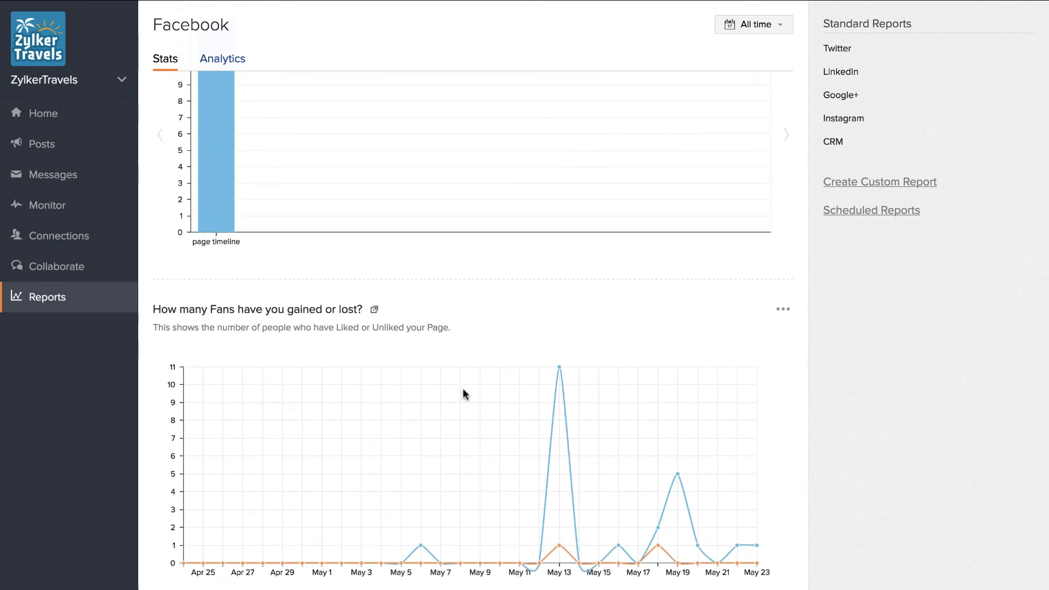
scroll(463, 389, "down", 6)
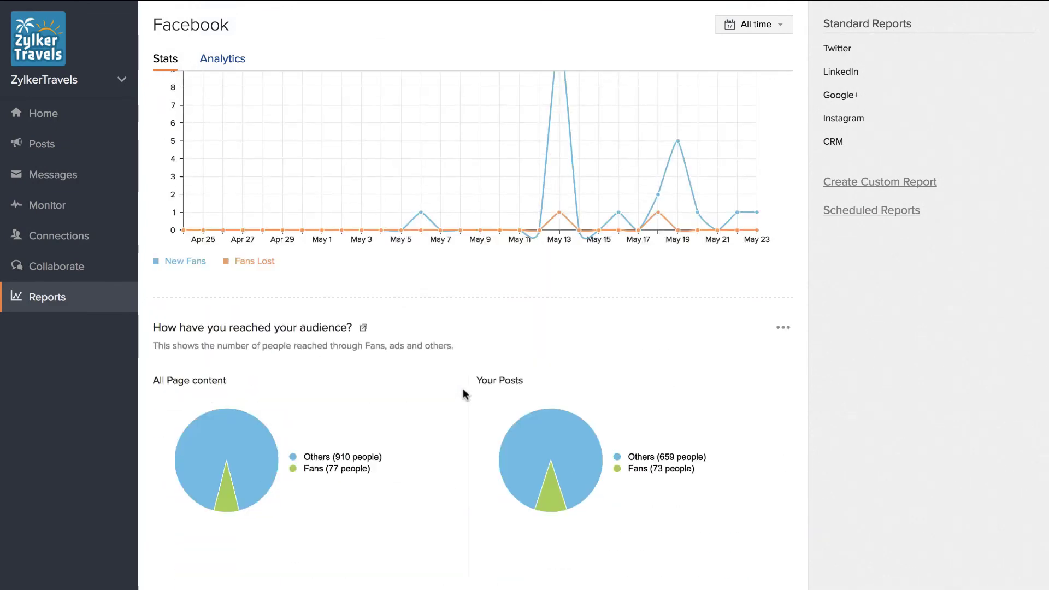
scroll(464, 421, "down", 7)
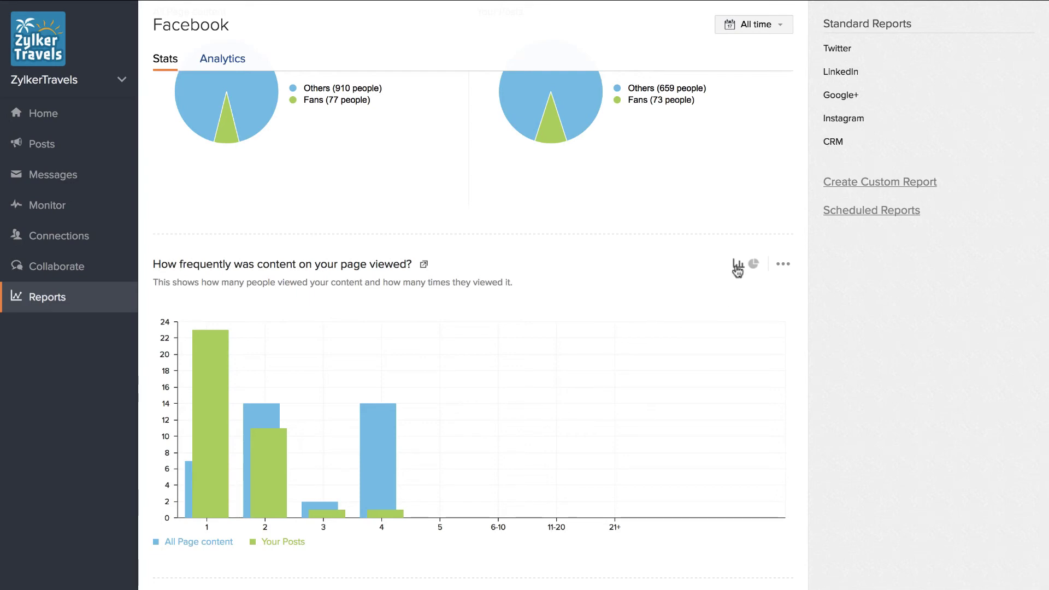
left_click(755, 266)
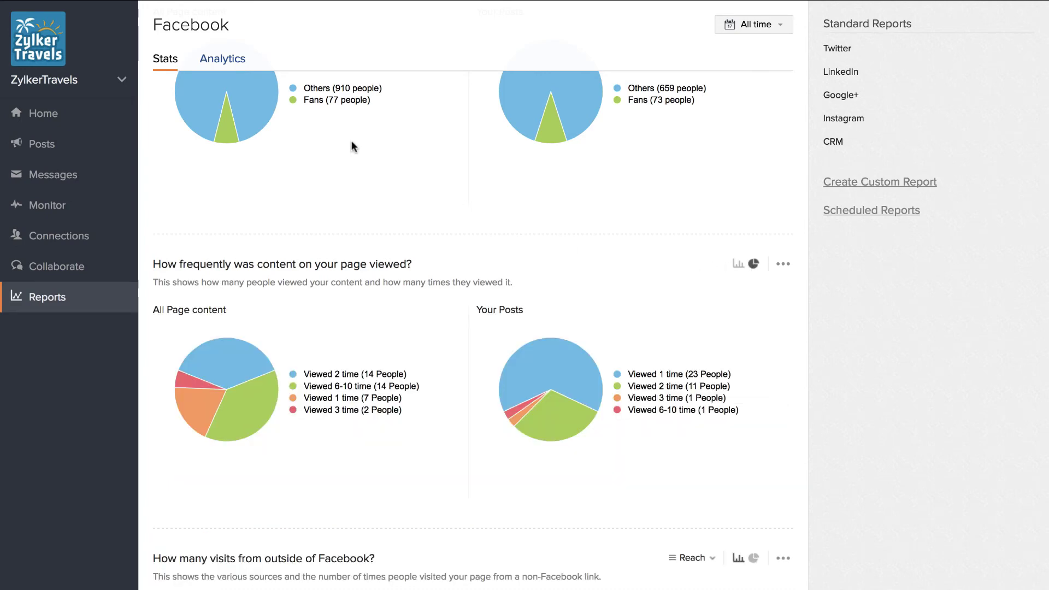
left_click(229, 59)
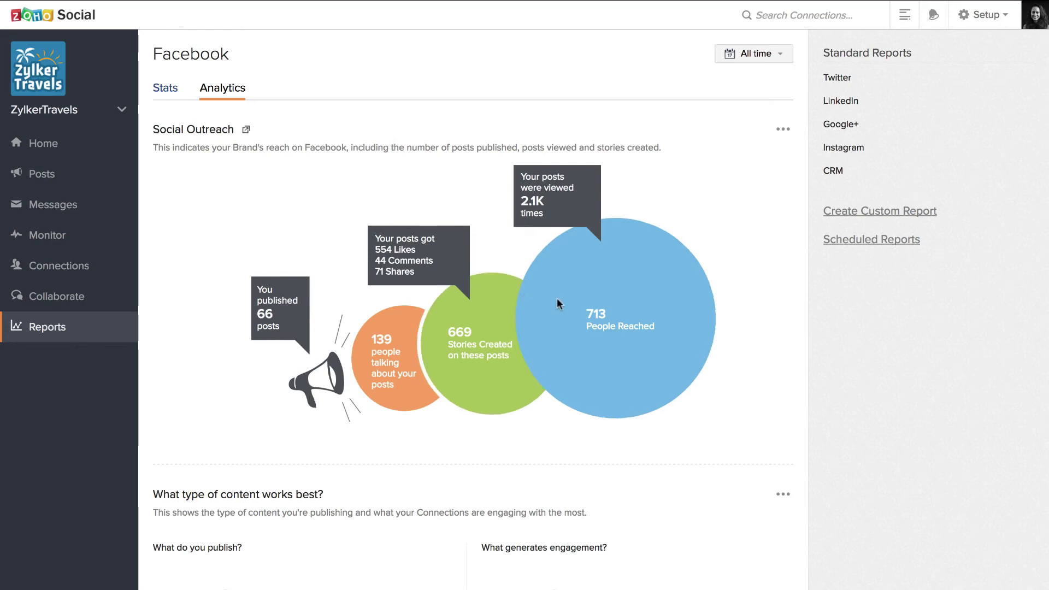
Scroll the Facebook Analytics through outreach, content types, best posting times and connection keywords
scroll(648, 336, "down", 4)
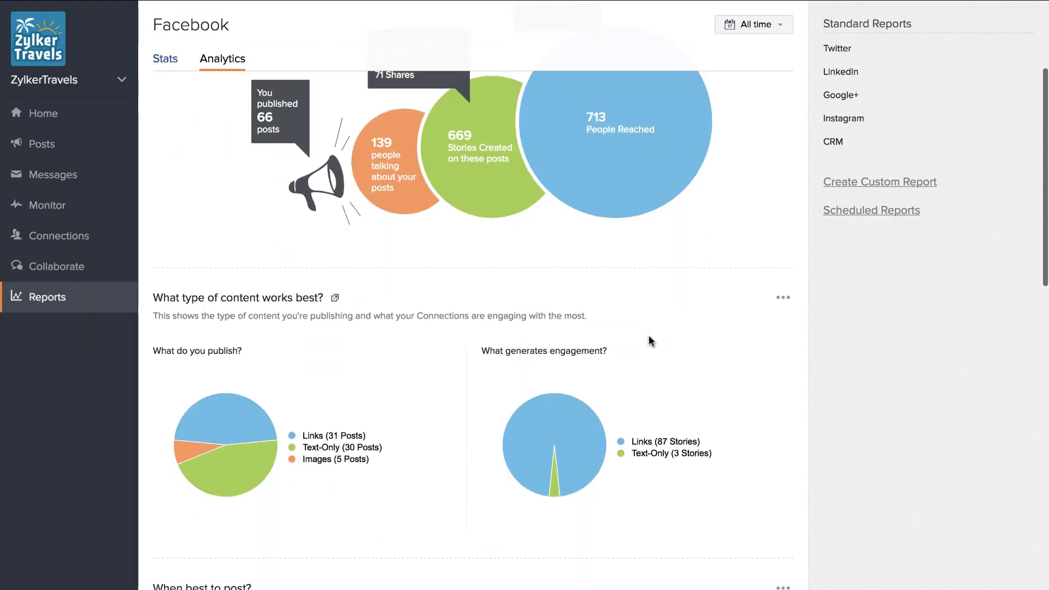
scroll(648, 337, "down", 5)
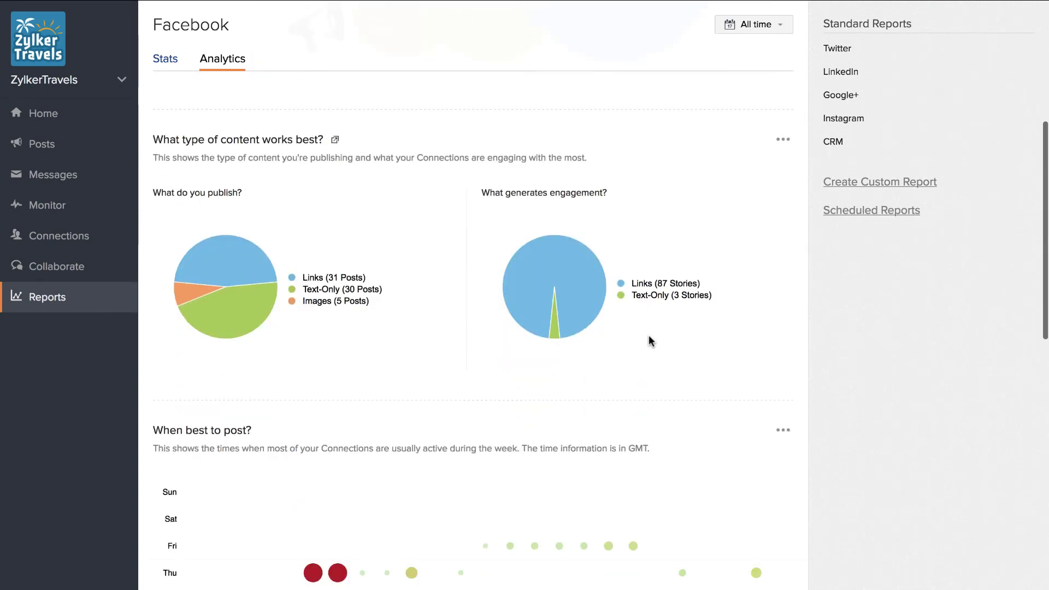
scroll(647, 335, "down", 1)
scroll(648, 336, "down", 6)
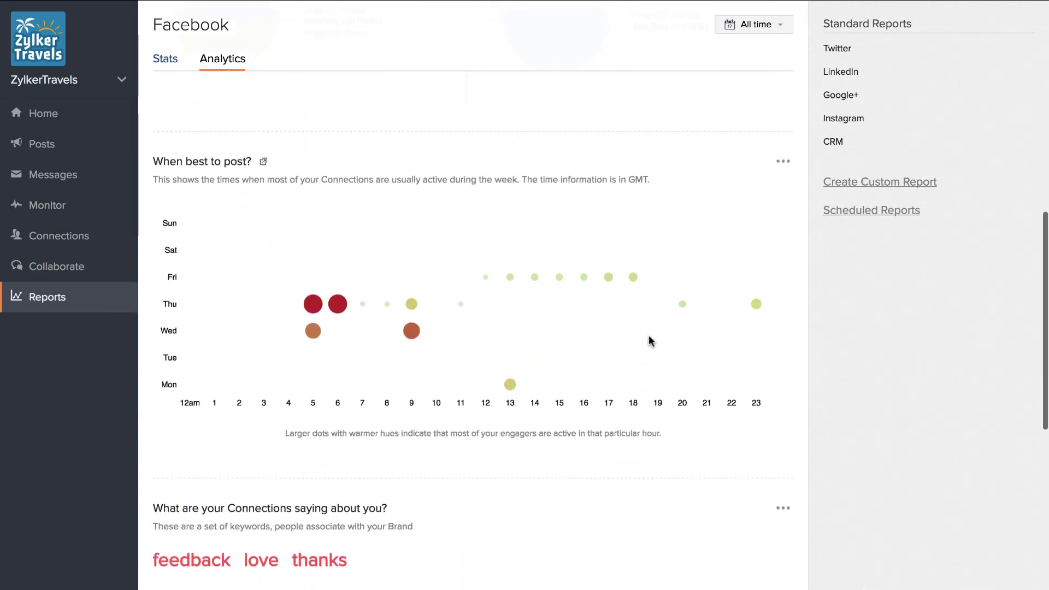
scroll(648, 336, "down", 1)
scroll(648, 335, "down", 2)
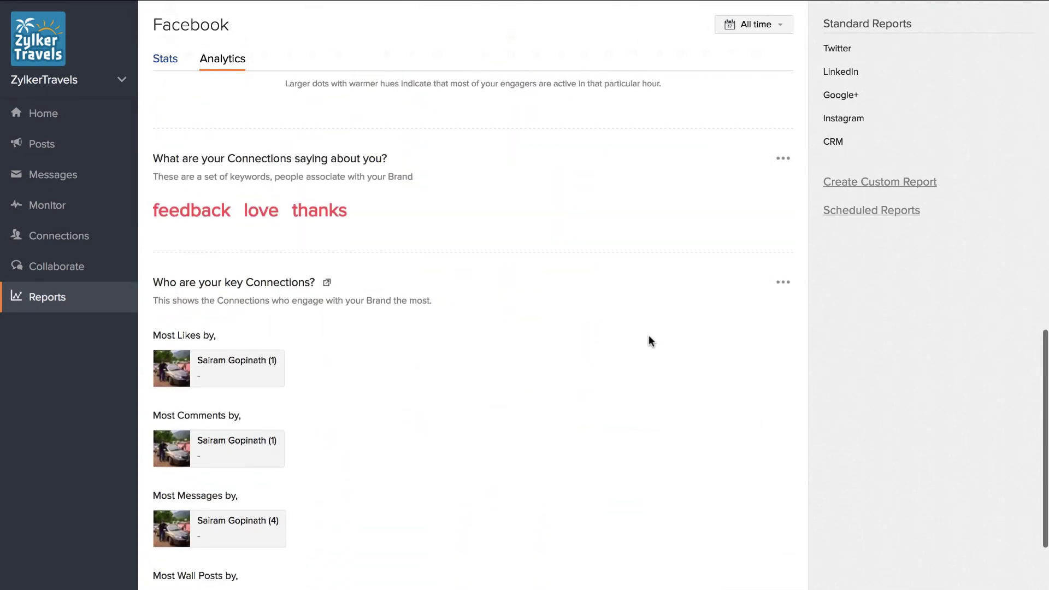
scroll(648, 336, "up", 2)
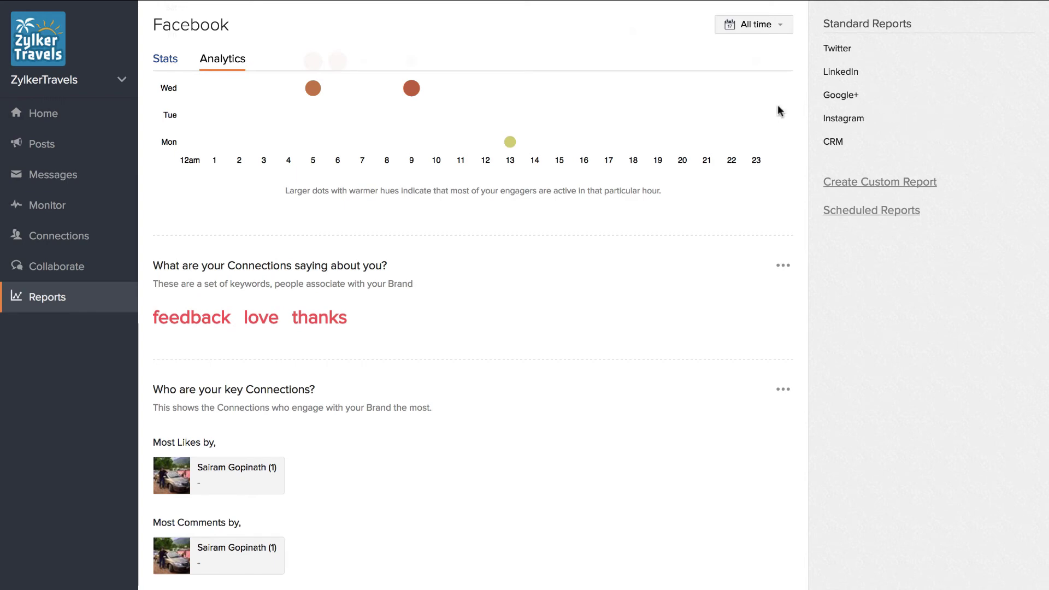
left_click(763, 28)
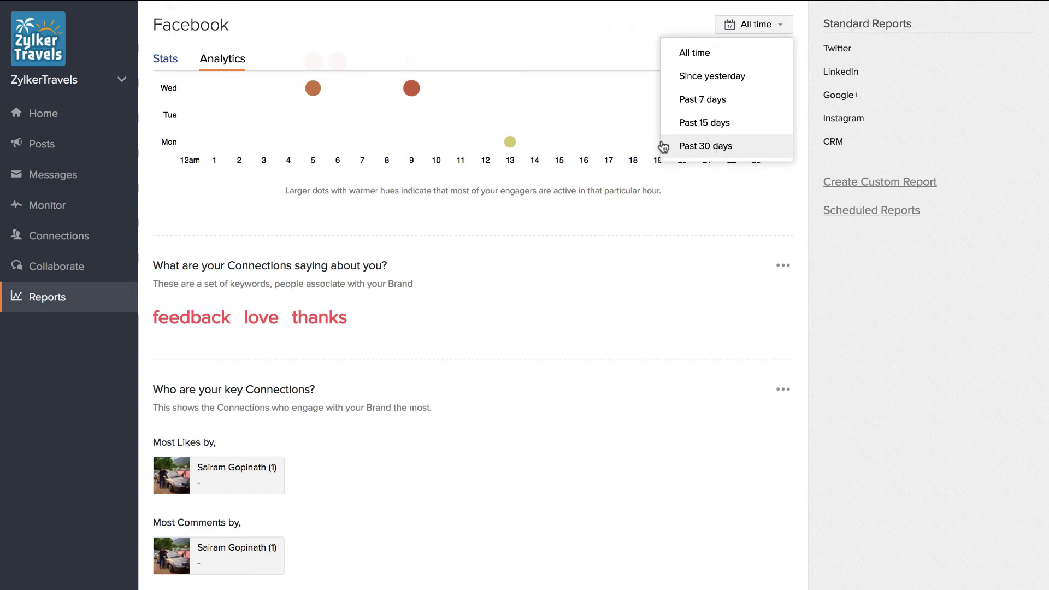
left_click(635, 104)
scroll(703, 153, "up", 3)
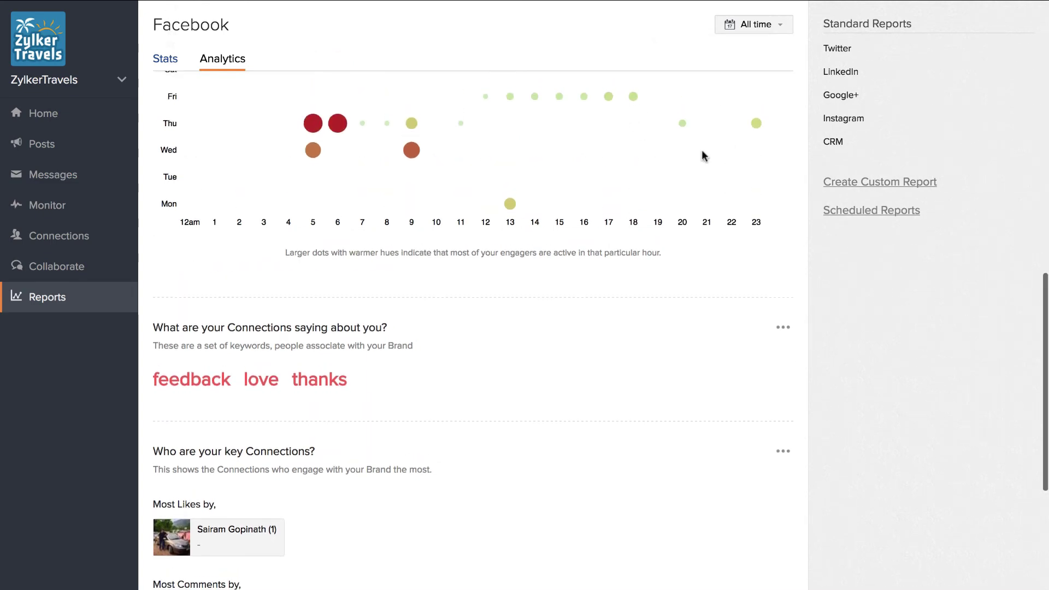
scroll(702, 151, "up", 2)
left_click(783, 115)
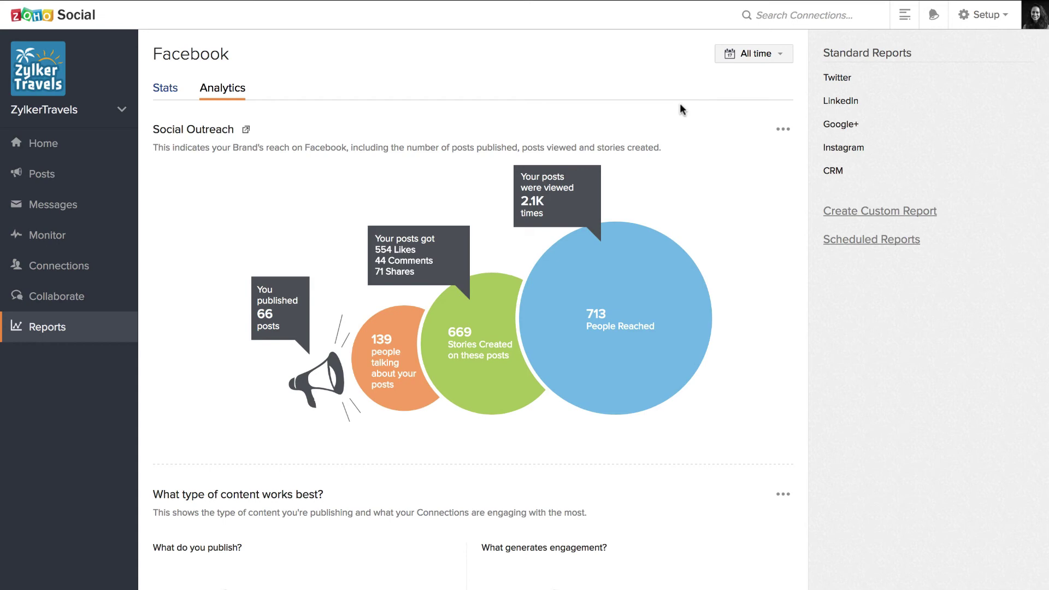
Start a custom report and add the Facebook Social Outreach widget
left_click(889, 211)
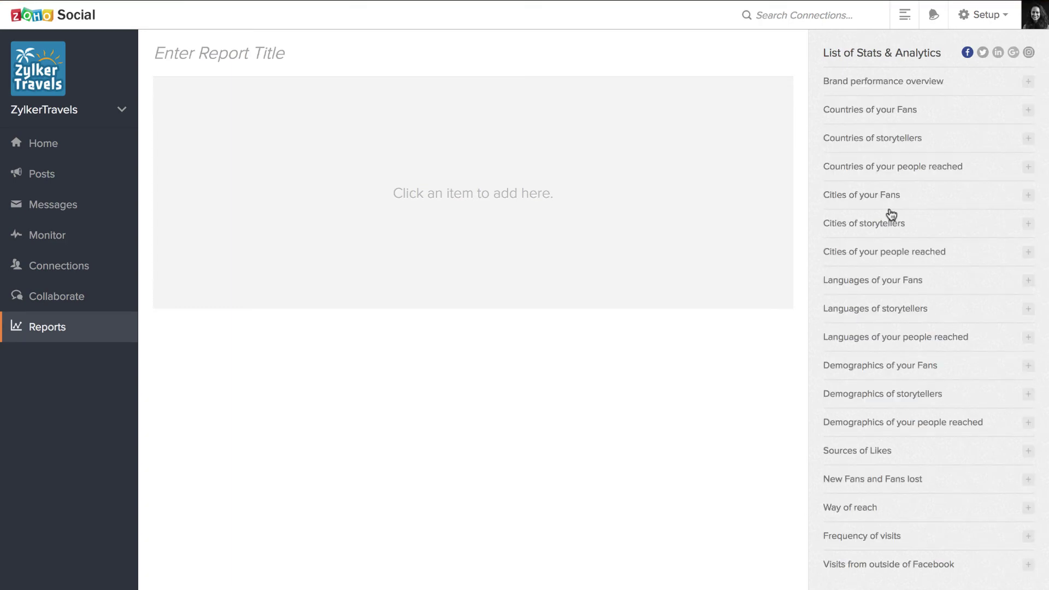
scroll(889, 249, "down", 1)
scroll(889, 249, "up", 1)
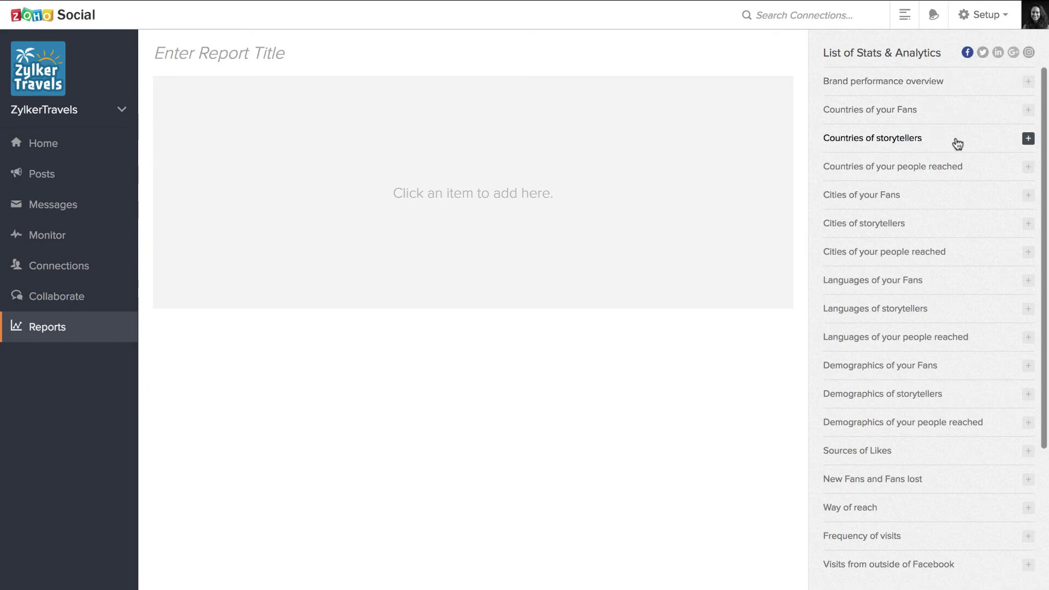
scroll(957, 144, "down", 5)
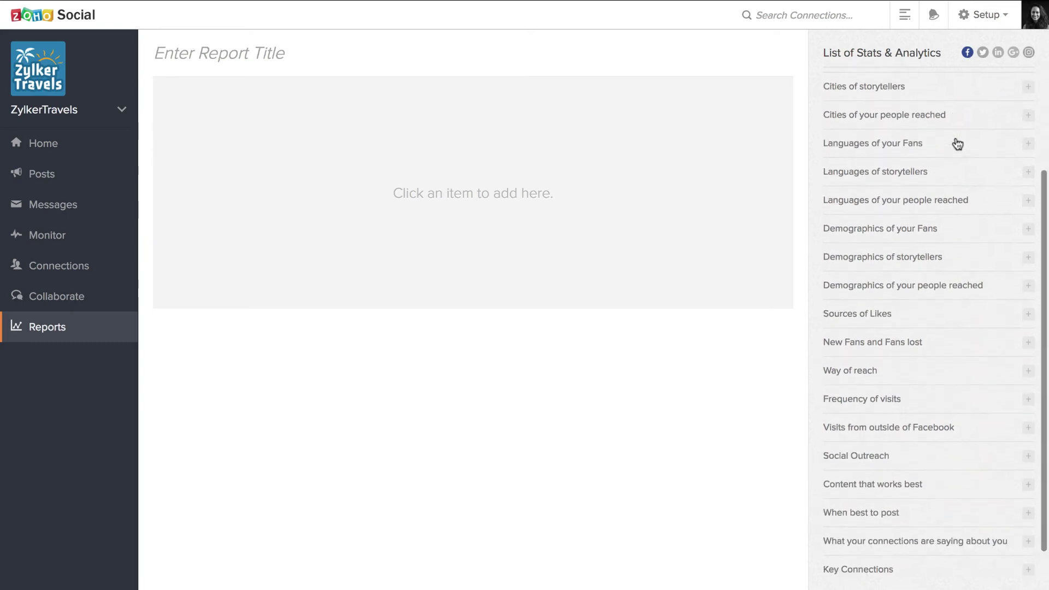
left_click(859, 421)
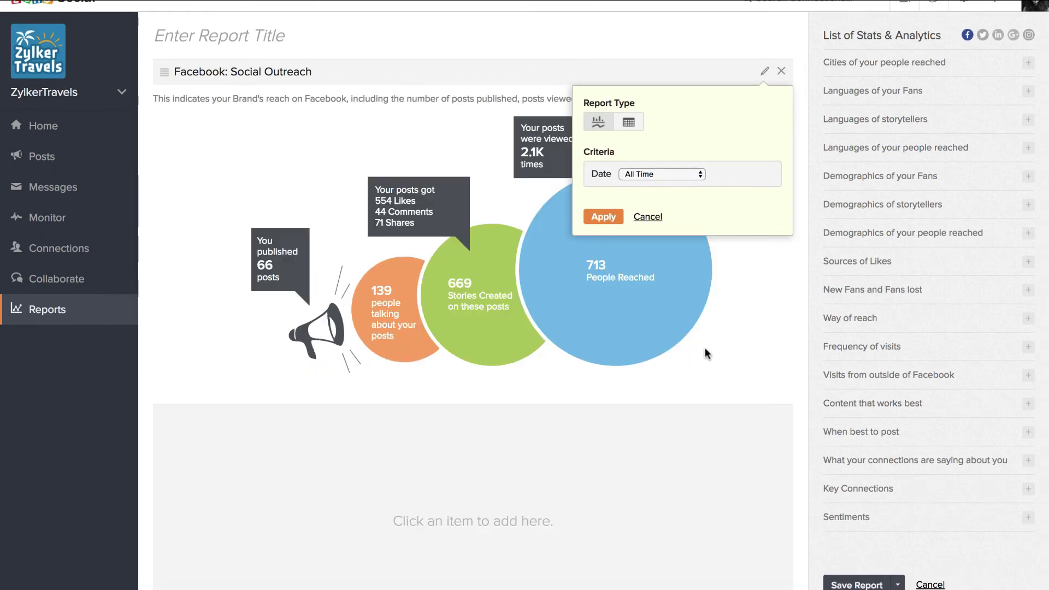
left_click(645, 219)
Add the Twitter Additional stats widget to the custom report
scroll(831, 211, "up", 1)
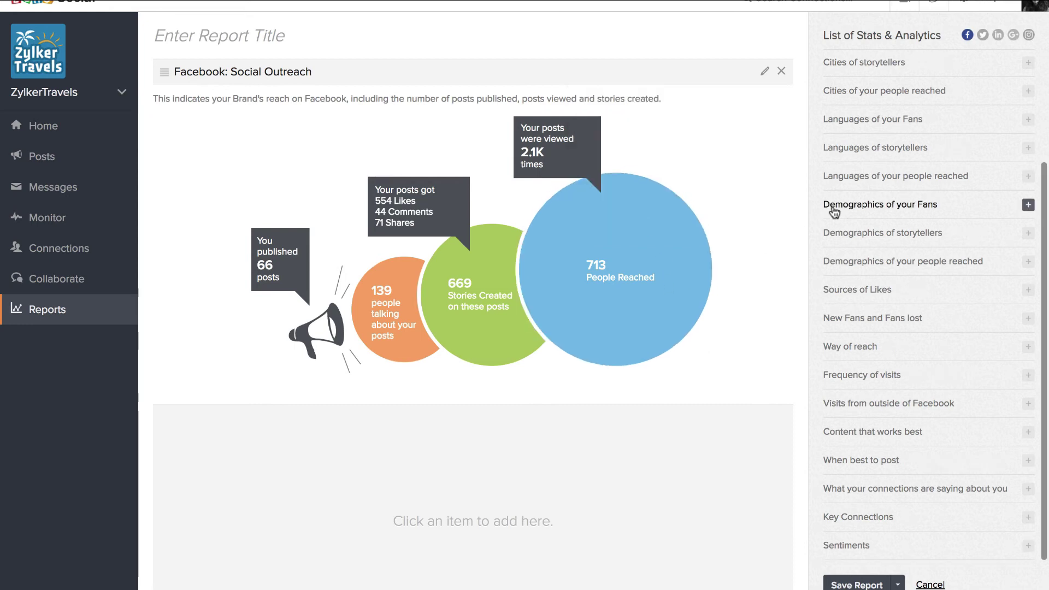
left_click(983, 35)
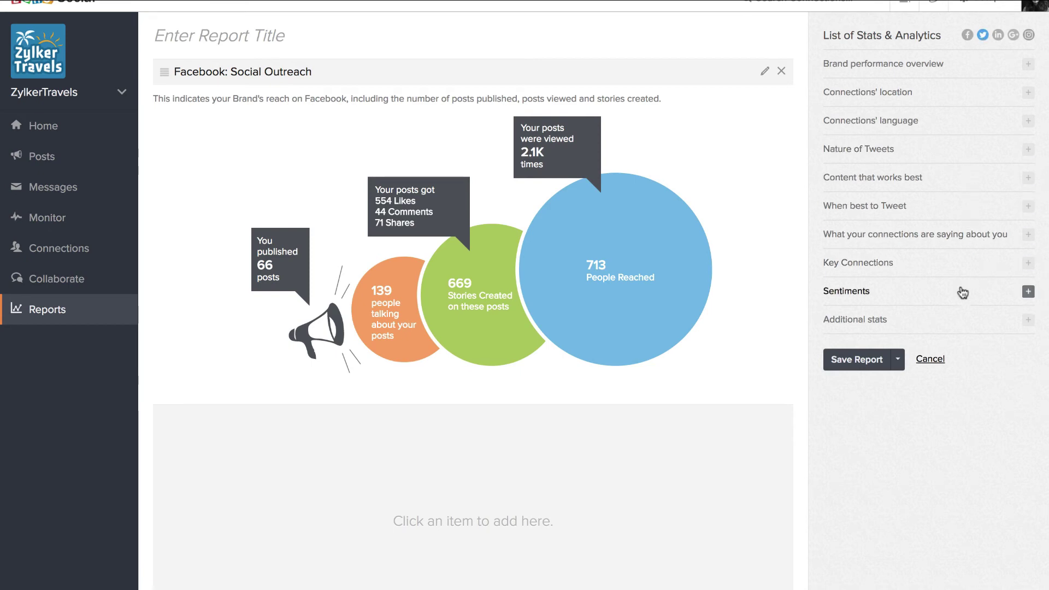
left_click(874, 322)
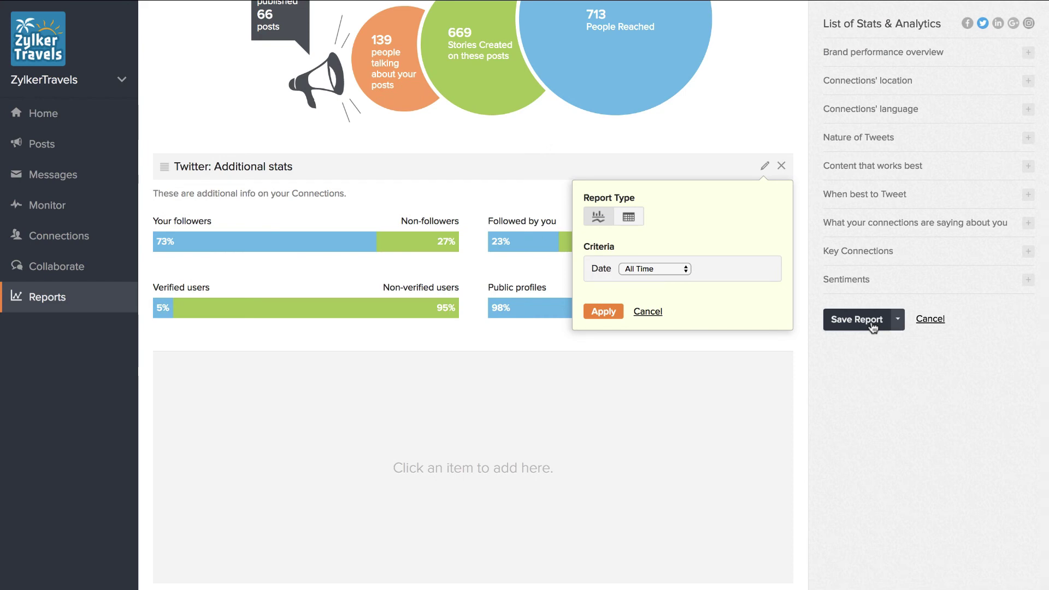
Confirm the Additional stats widget and add LinkedIn's Verticals of Your Followers chart
left_click(610, 312)
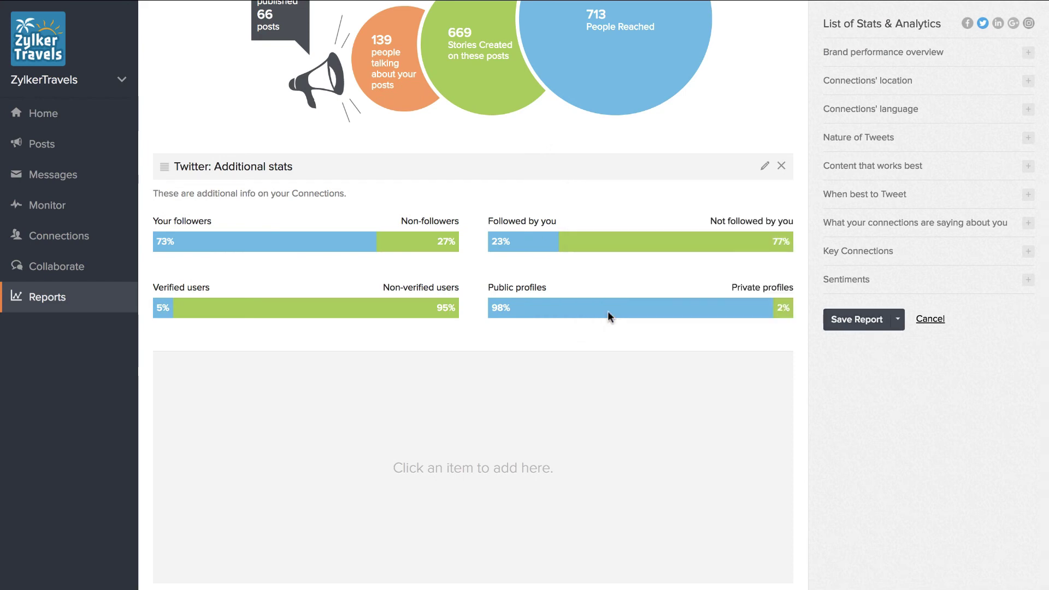
left_click(998, 25)
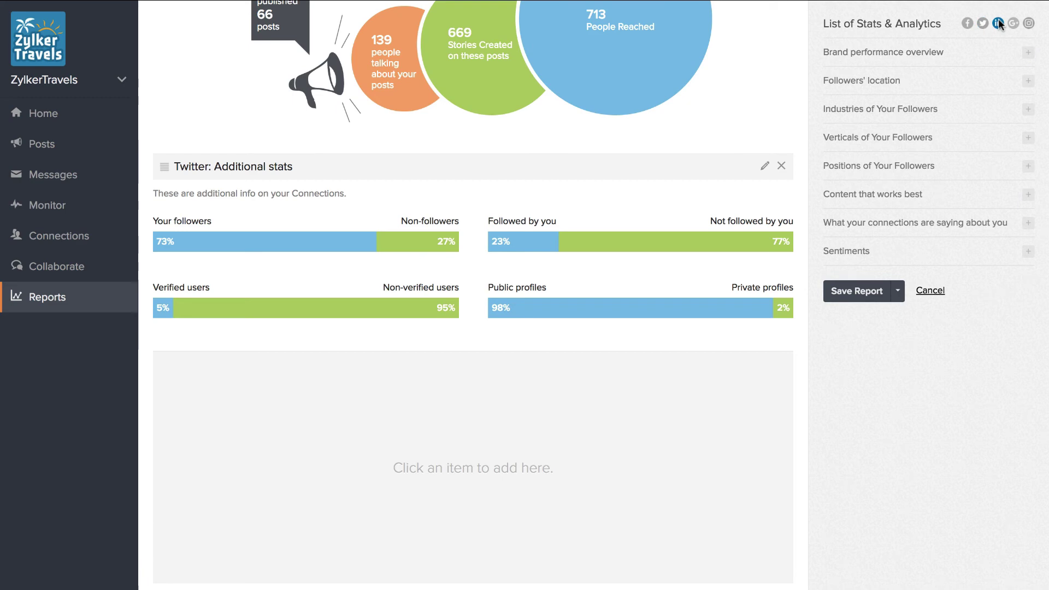
left_click(901, 139)
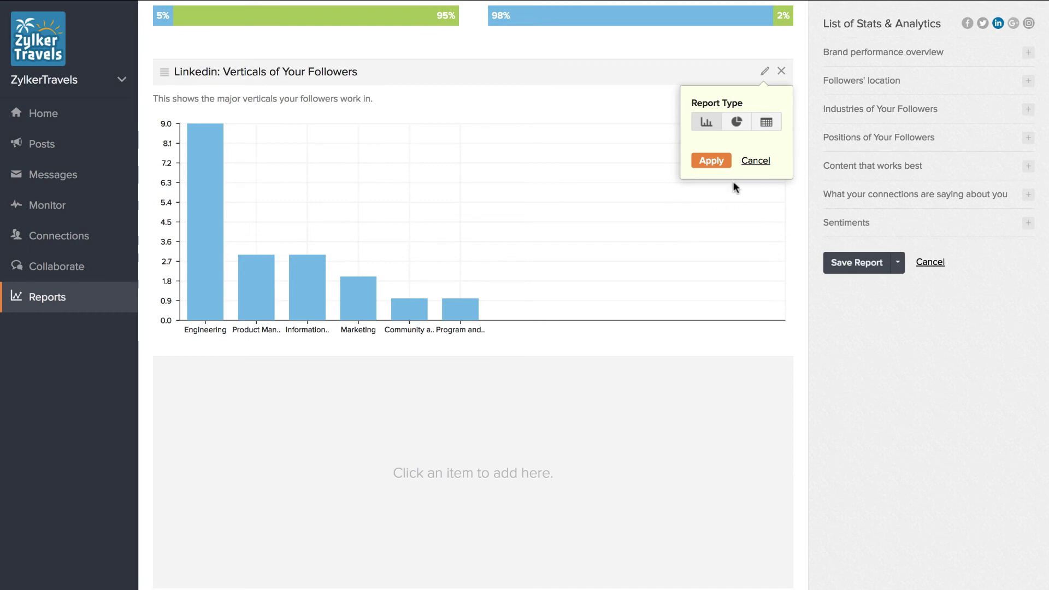
left_click(746, 162)
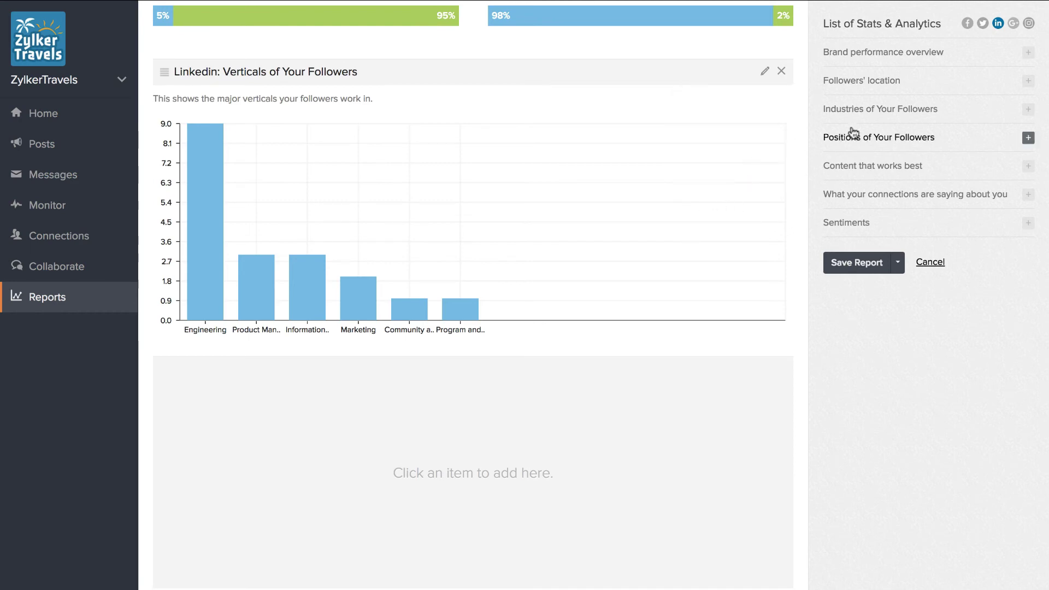
Add Google+ Content that works best and Instagram Brand performance overview (All Time)
left_click(1013, 23)
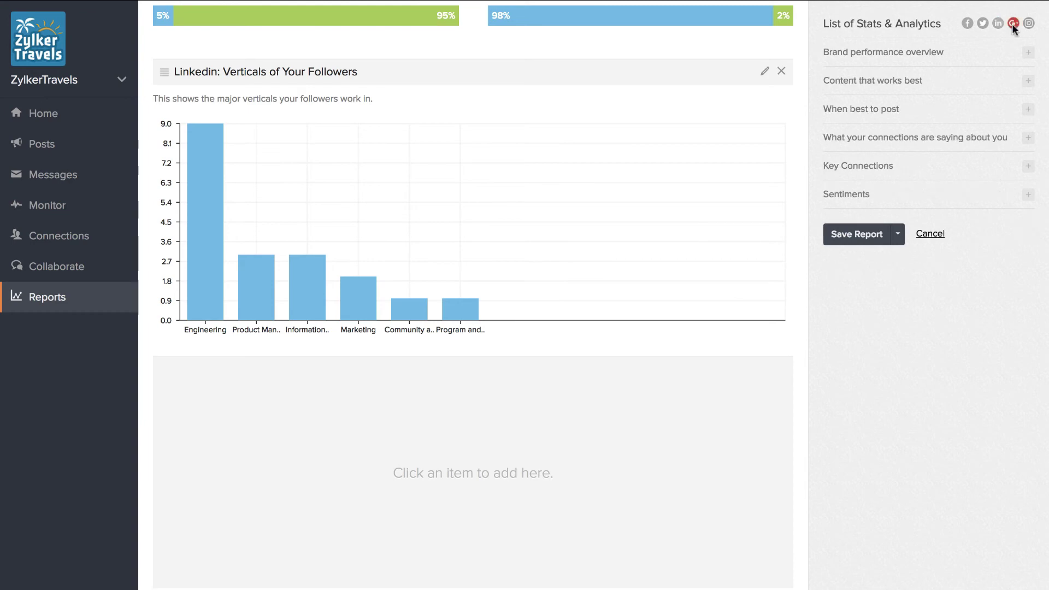
left_click(890, 83)
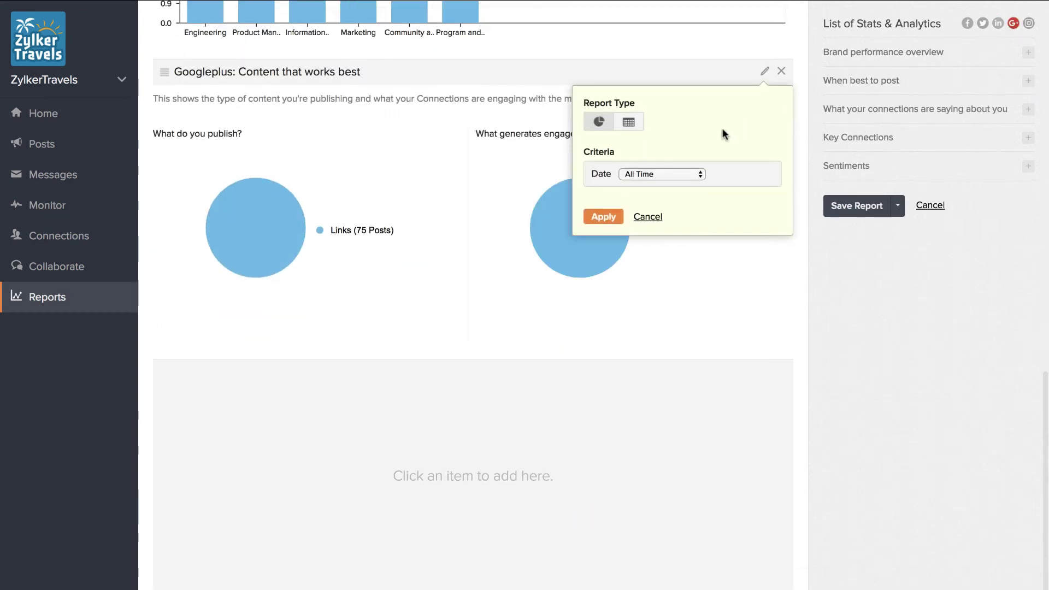
left_click(646, 216)
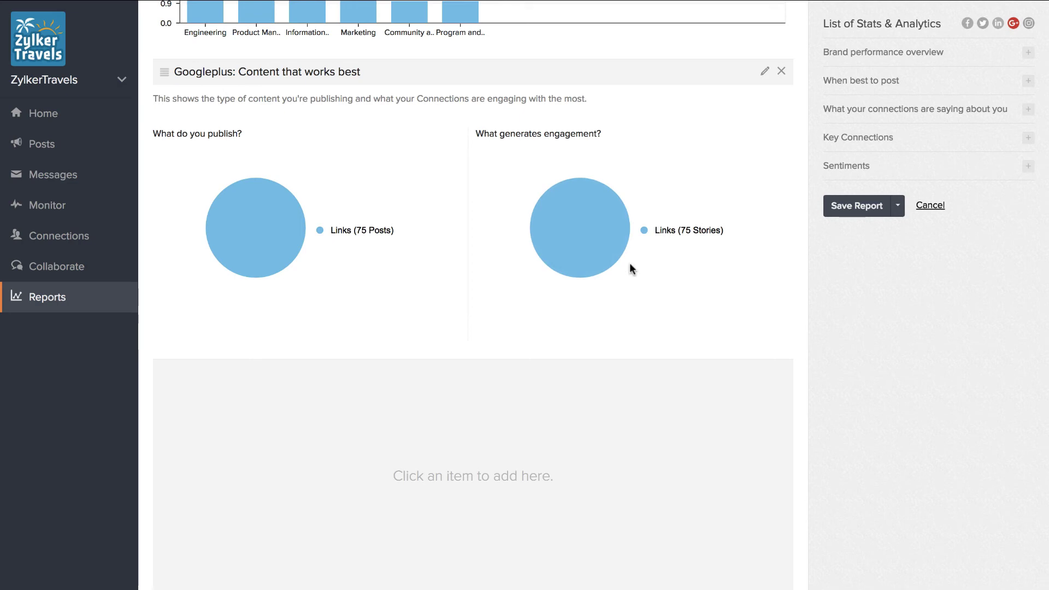
left_click(1029, 25)
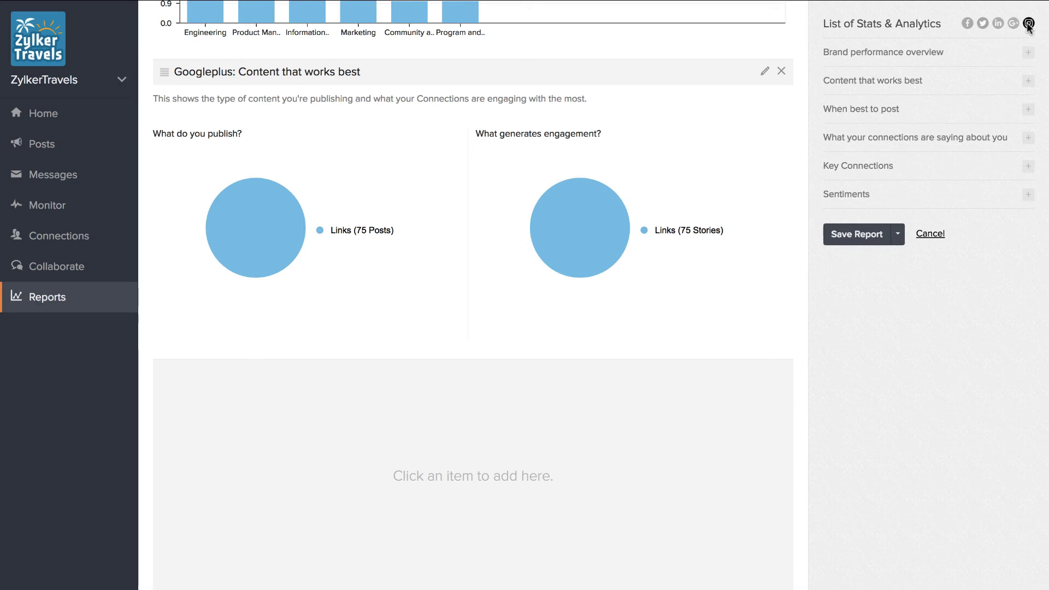
left_click(877, 52)
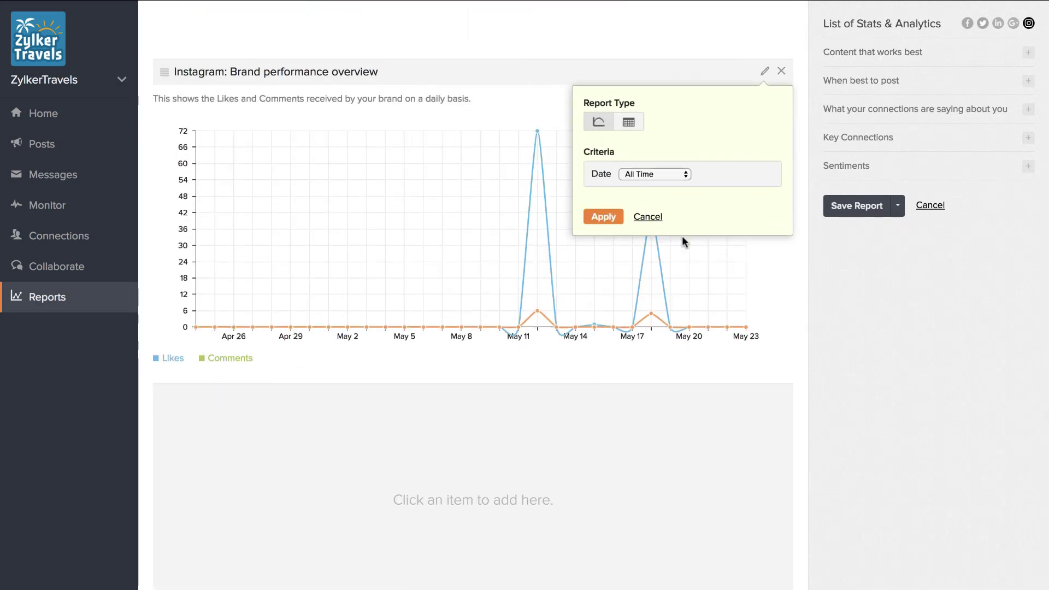
left_click(612, 218)
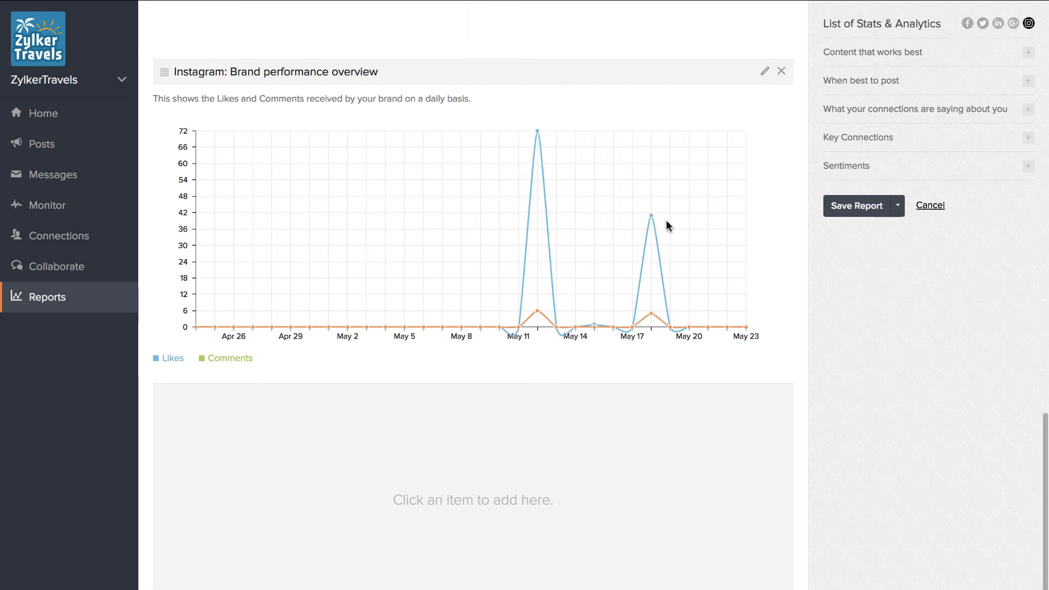
scroll(667, 220, "up", 20)
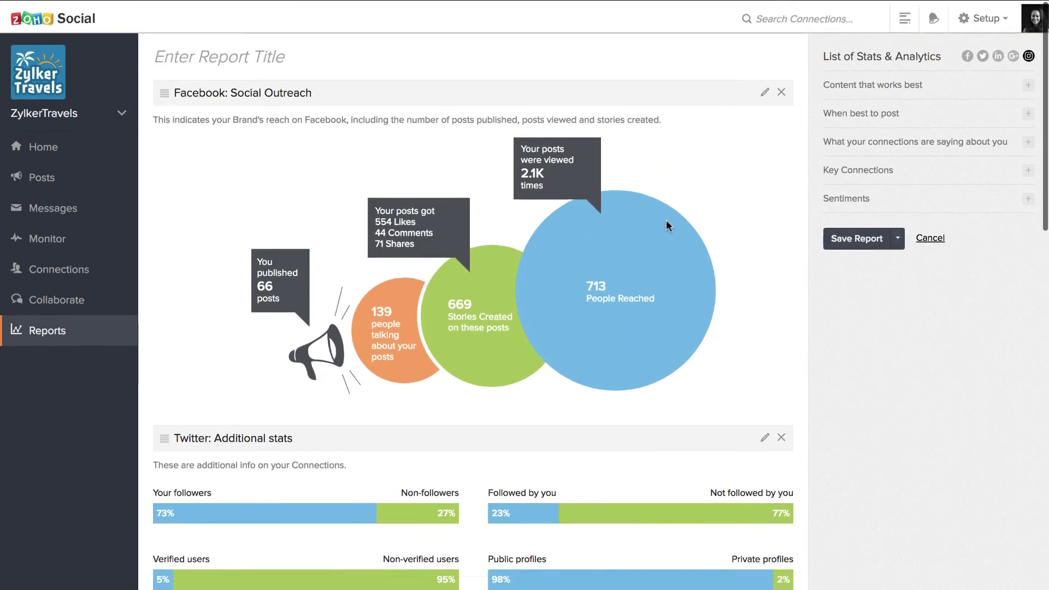
Title the report 'Zylker Travels Cafe 1' and save it with Save and Schedule
left_click(418, 55)
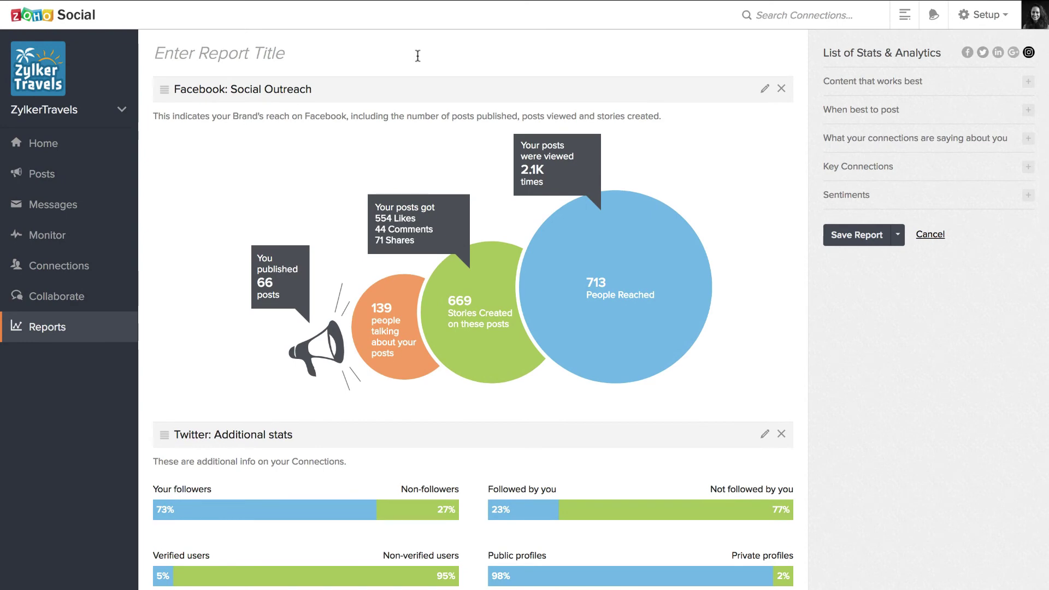
type("Zyl")
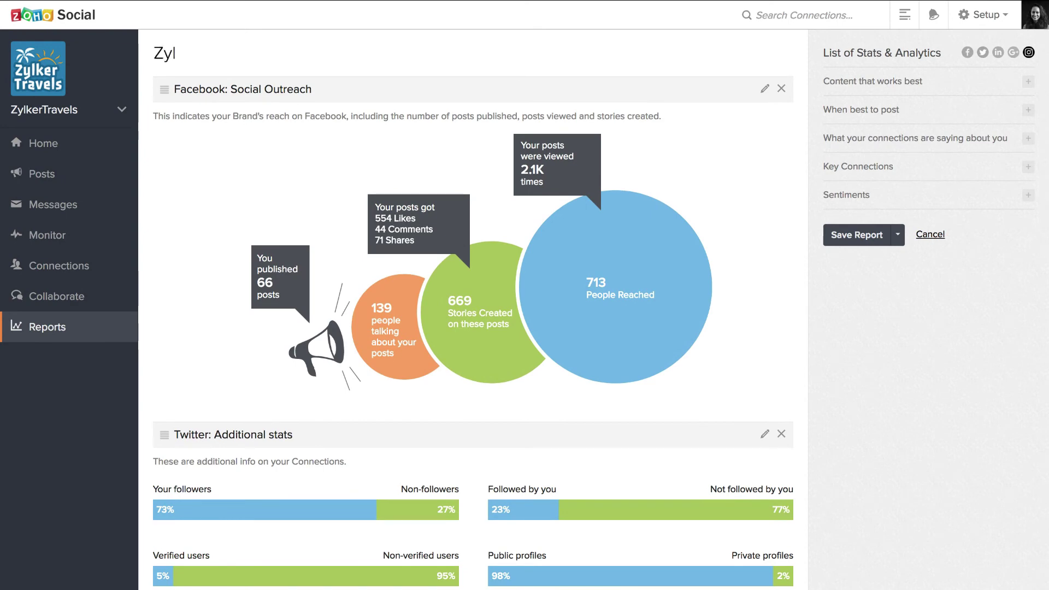
type("ker Travel")
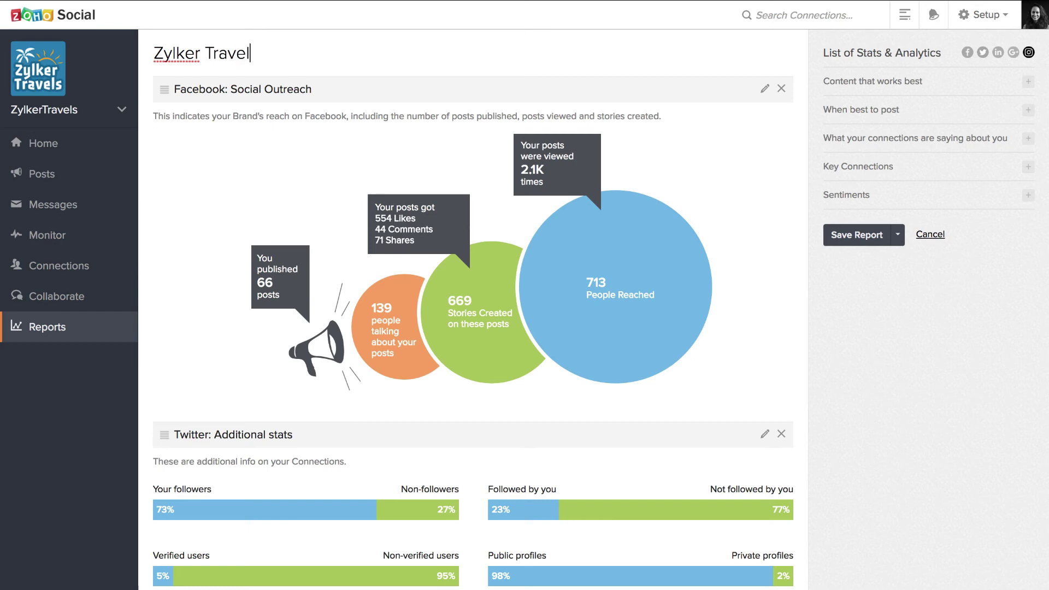
type("s Cafe 1")
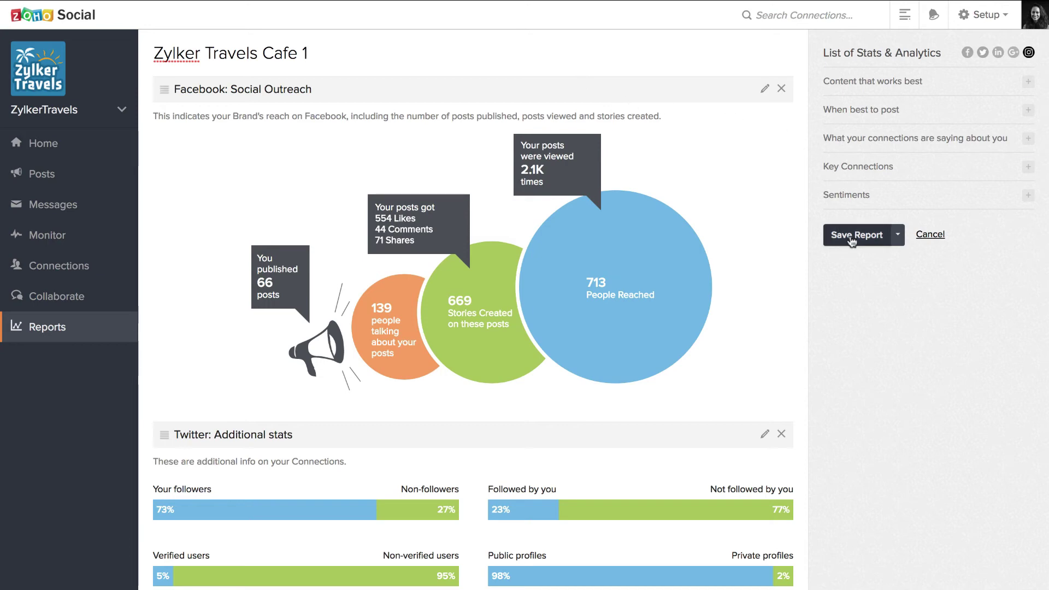
left_click(897, 236)
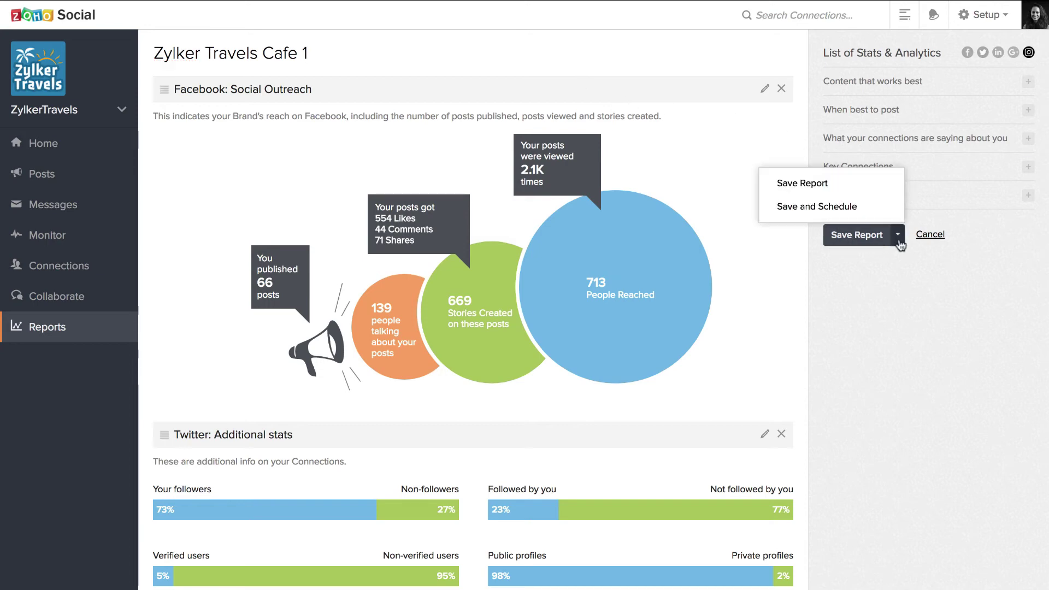
left_click(876, 213)
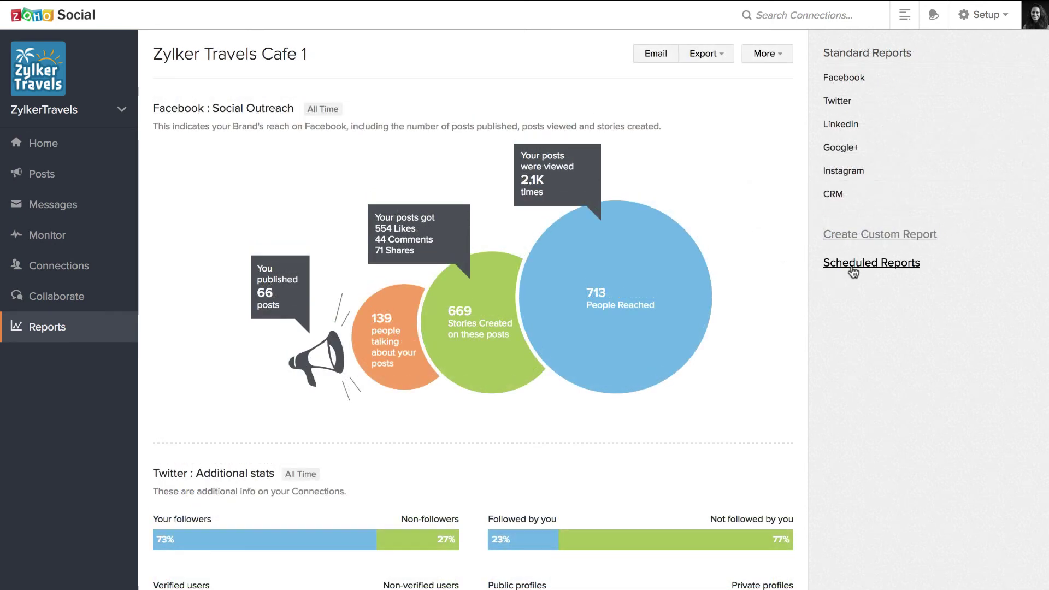
In Scheduled Reports, review Brand Performance's frequency and file type, keeping Monthly and PDF
left_click(853, 265)
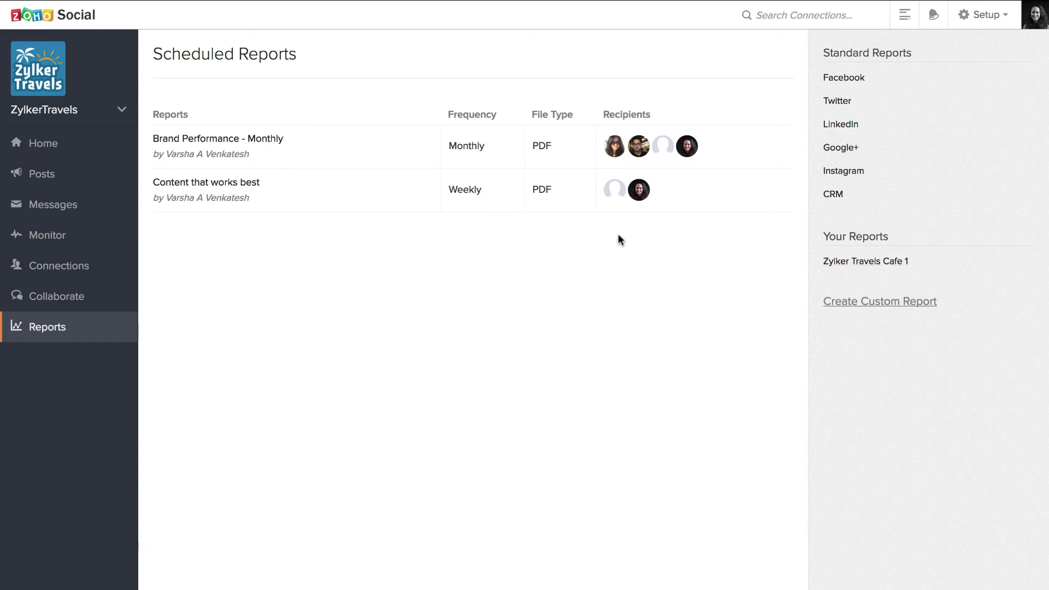
left_click(490, 147)
left_click(519, 205)
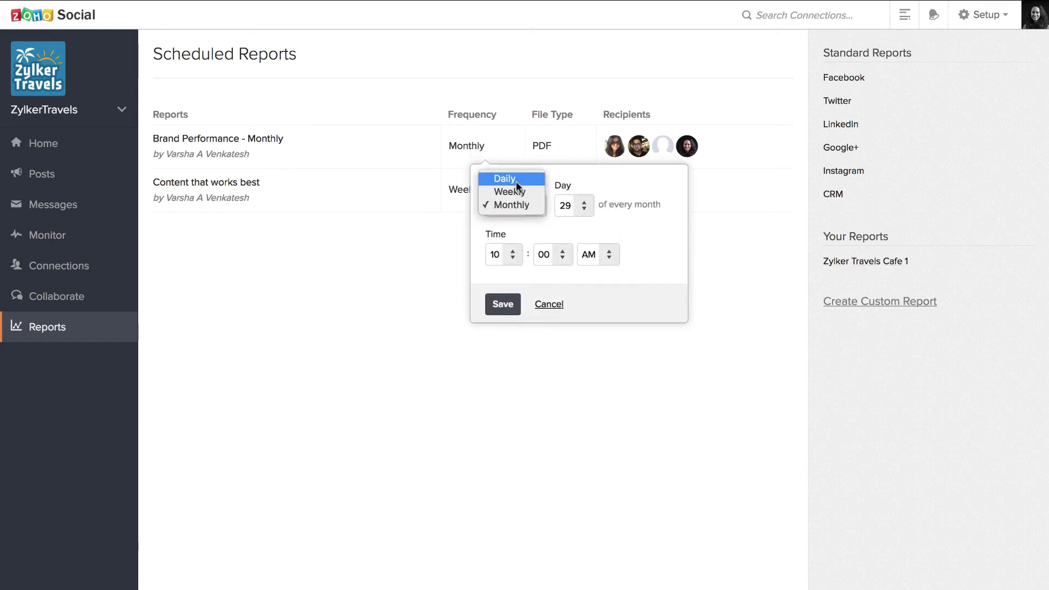
double_click(571, 223)
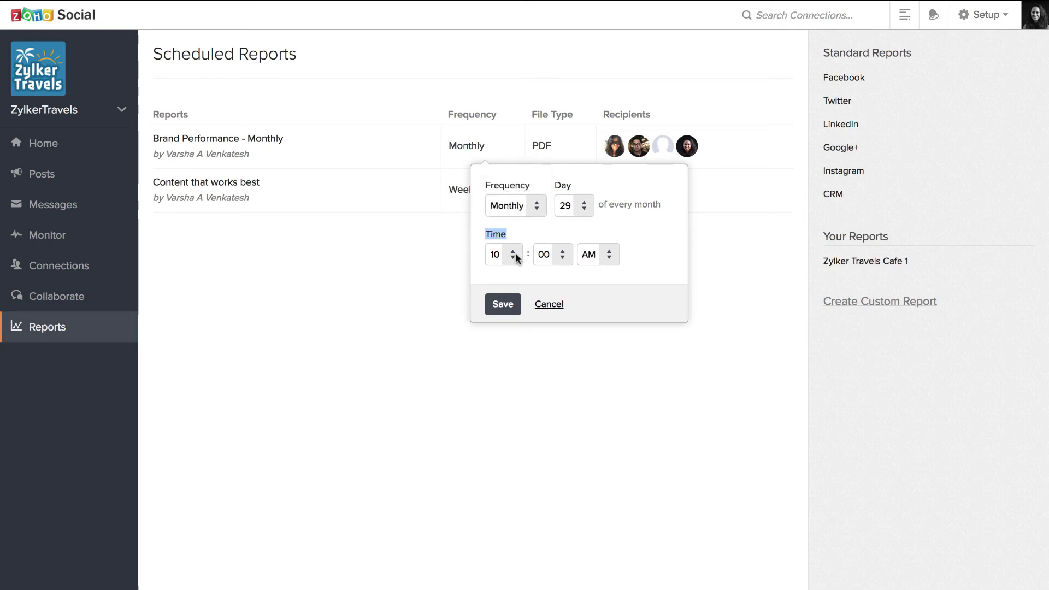
left_click(549, 305)
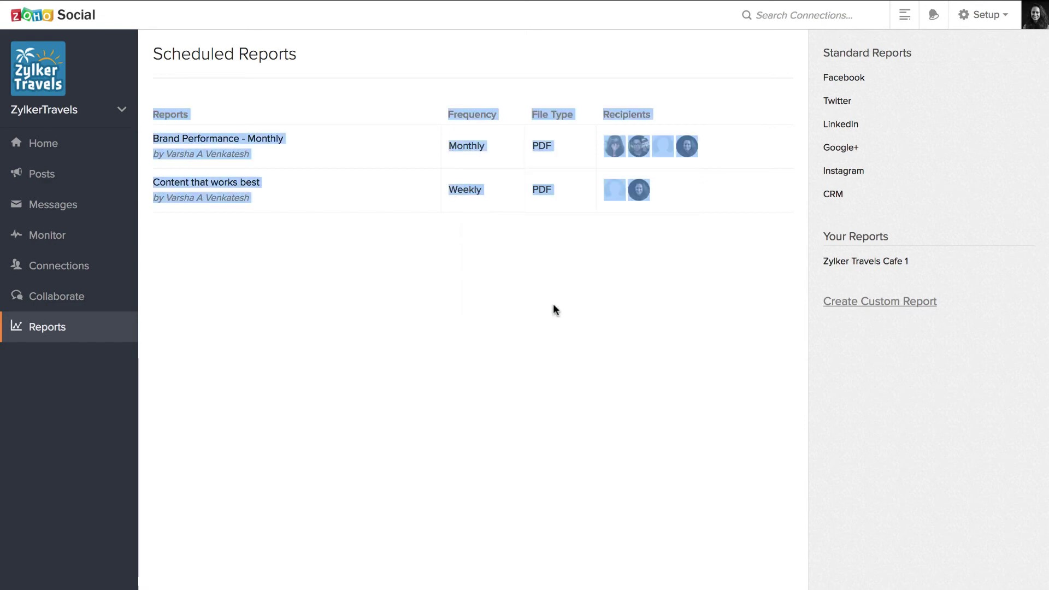
left_click(557, 157)
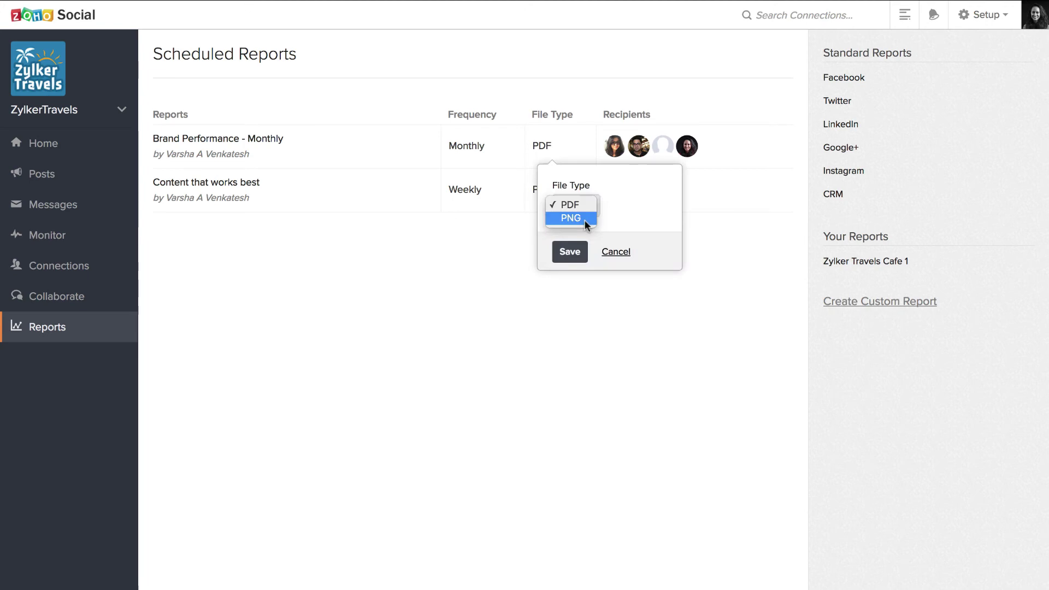
left_click(618, 255)
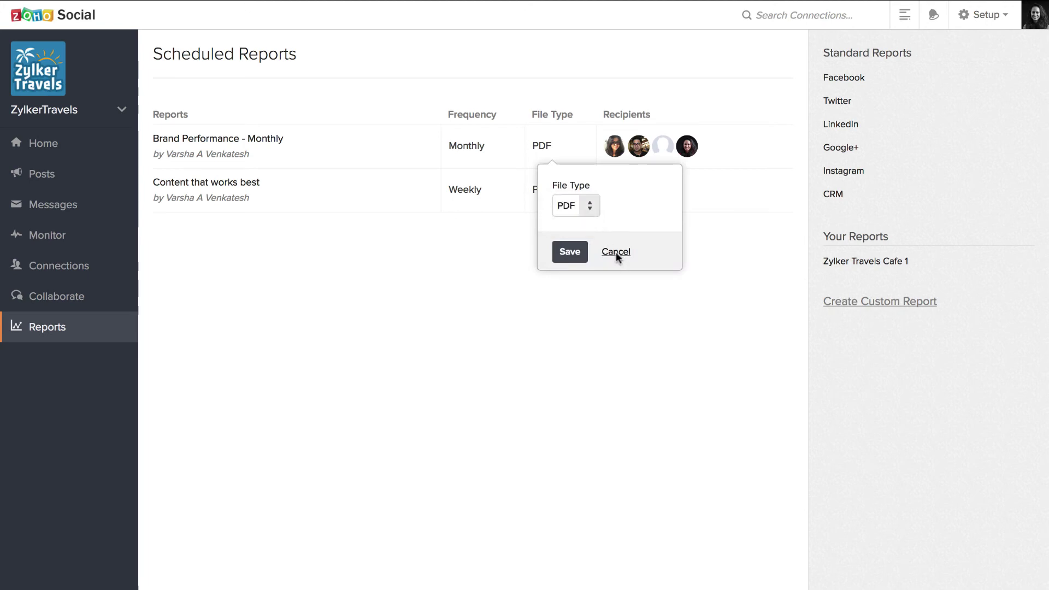
left_click(616, 252)
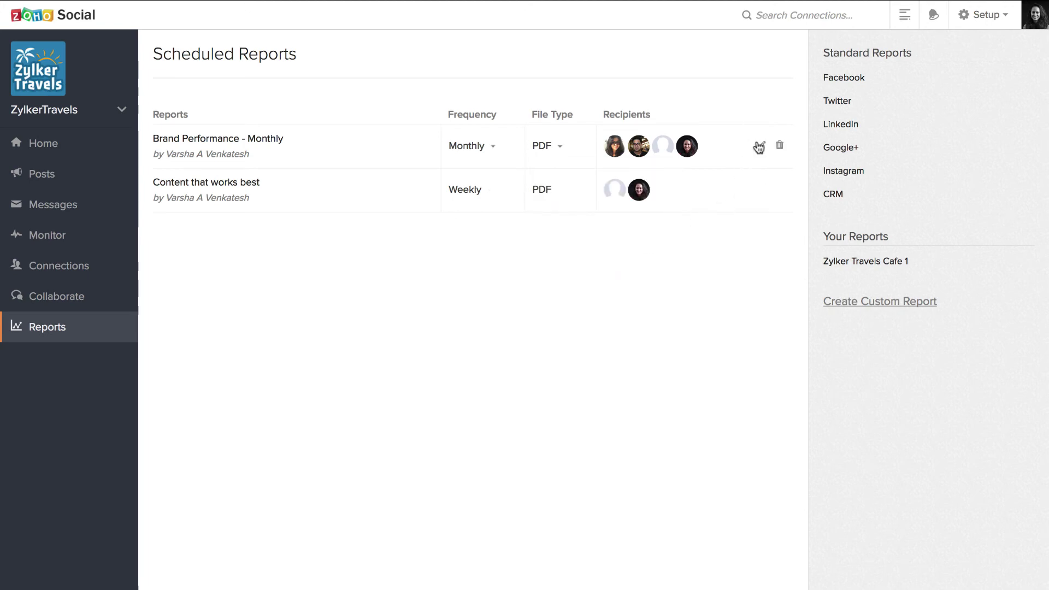
left_click(762, 147)
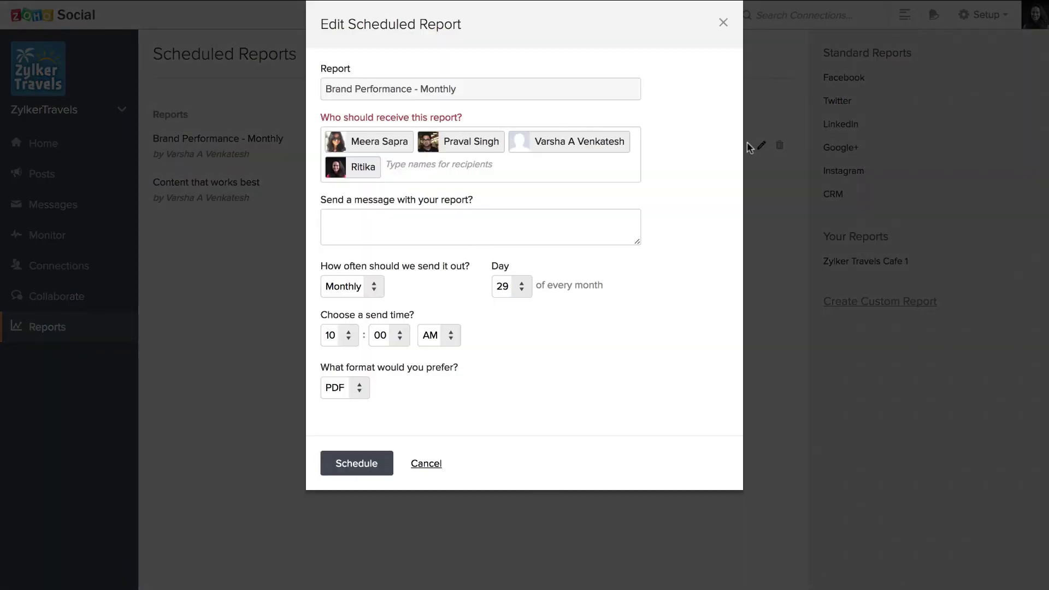
left_click(450, 230)
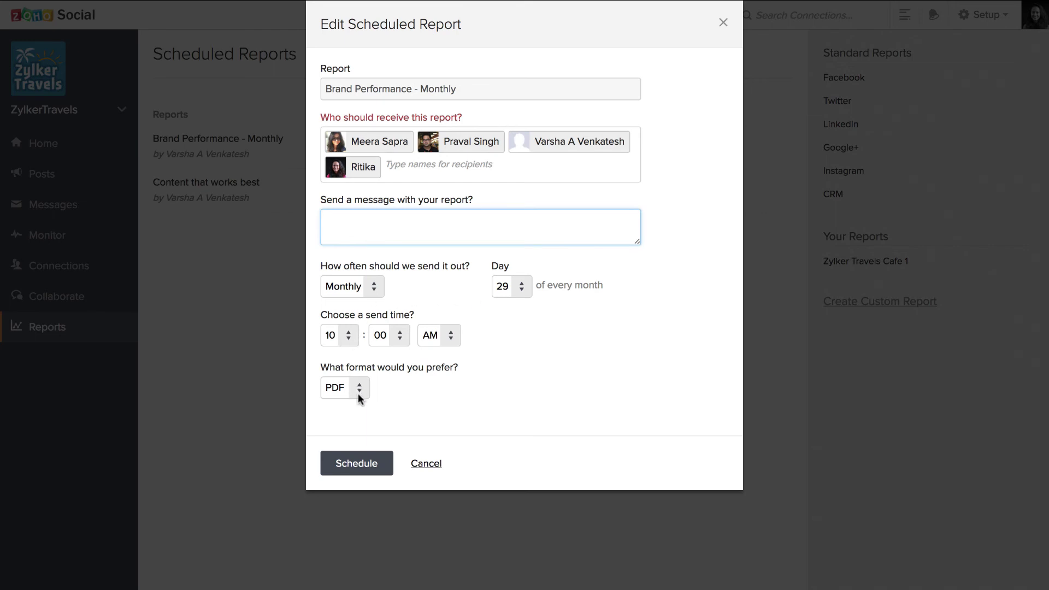
left_click(428, 463)
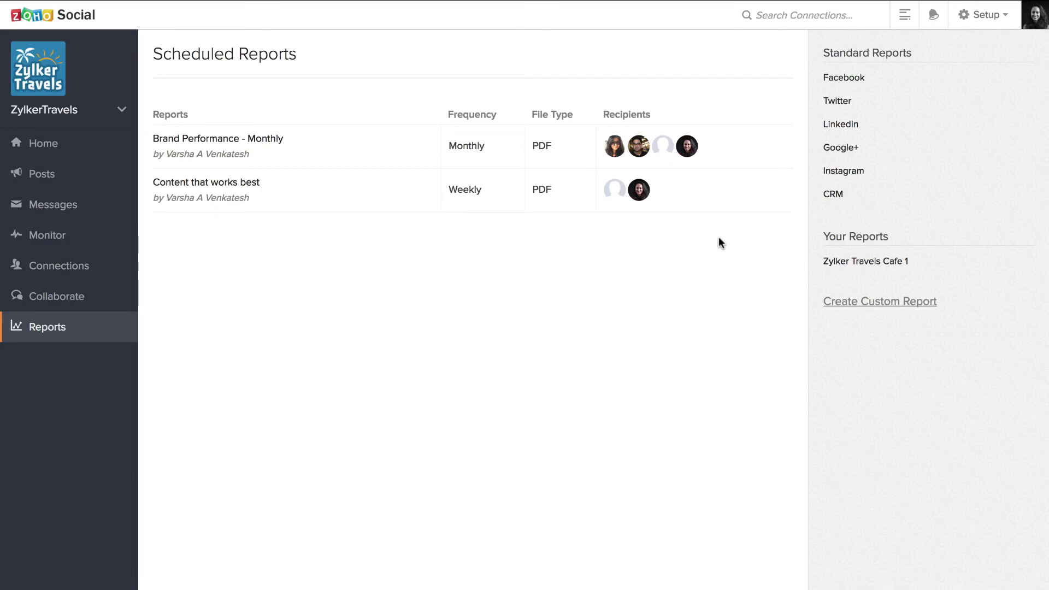
Open the CRM report and view its Contacts Created and Potentials tabs (4 open, 1 won, 1 lost)
left_click(834, 194)
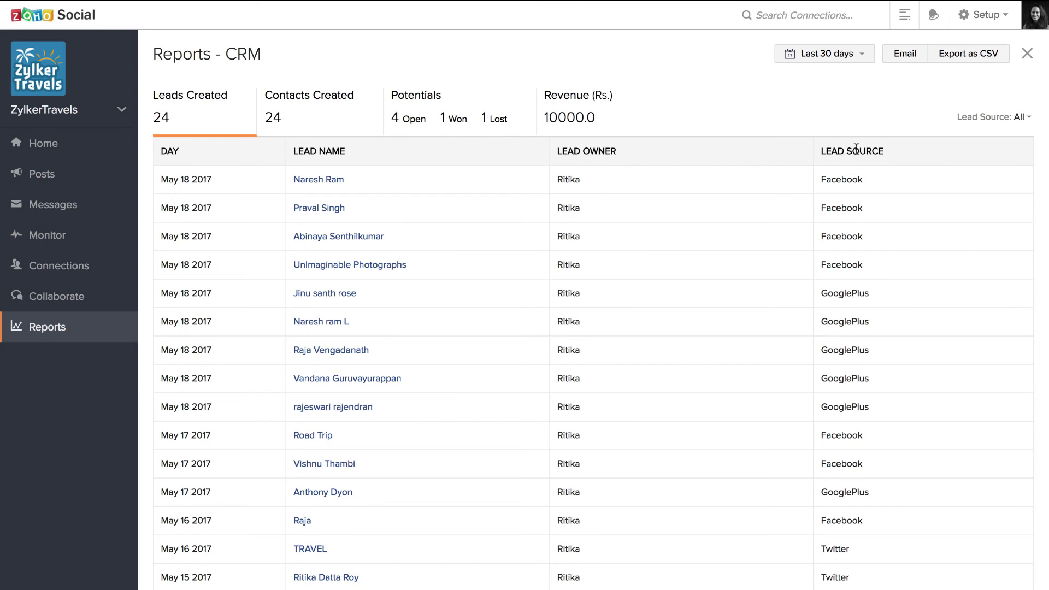
left_click(326, 116)
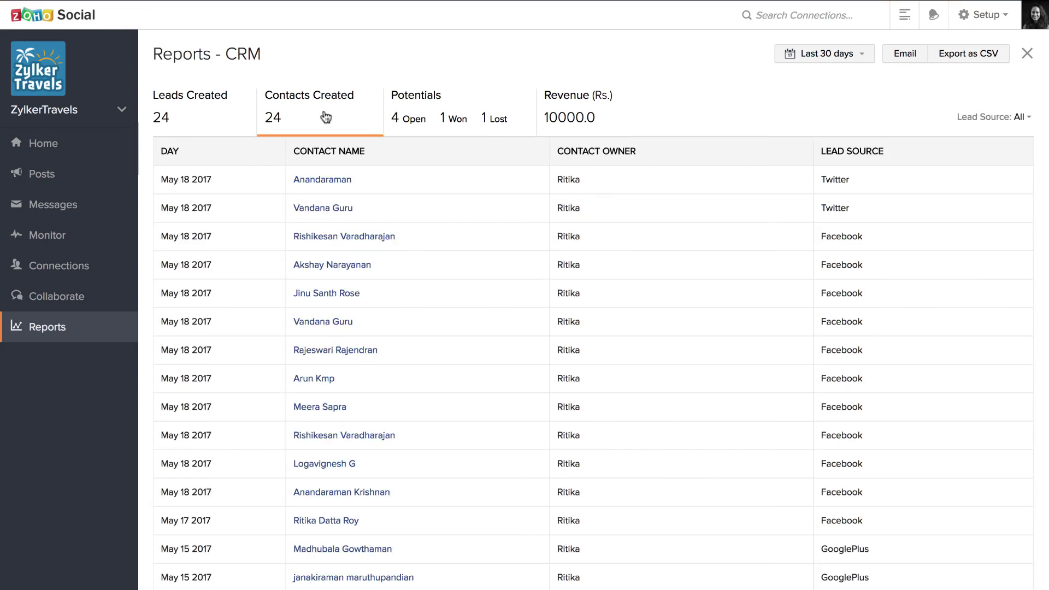
left_click(436, 107)
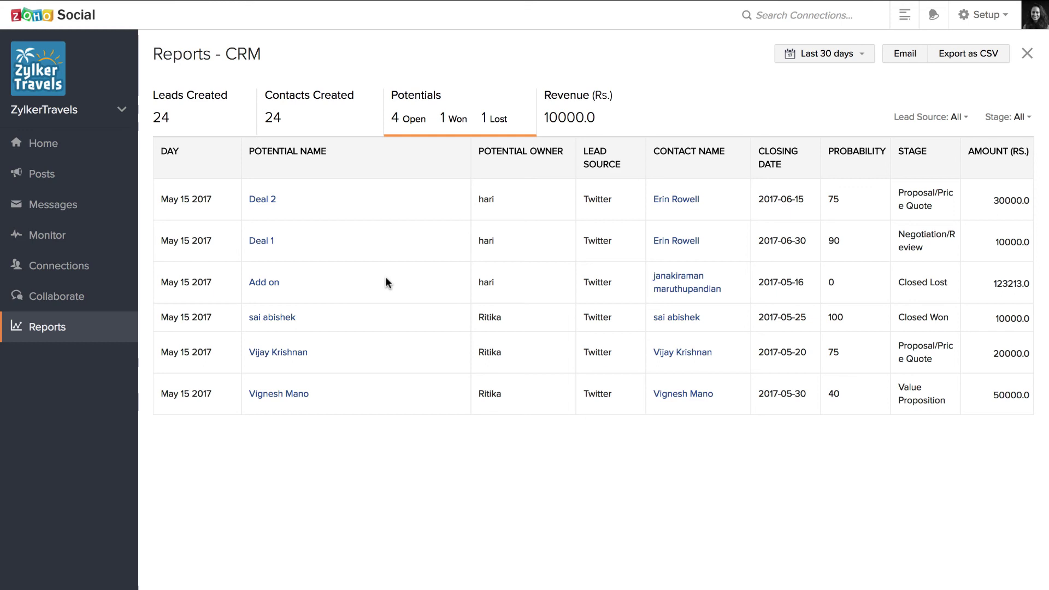
Show the CRM Revenue view (Rs. 10000, one won deal), keeping Lead Source and Last 30 days unchanged
left_click(561, 113)
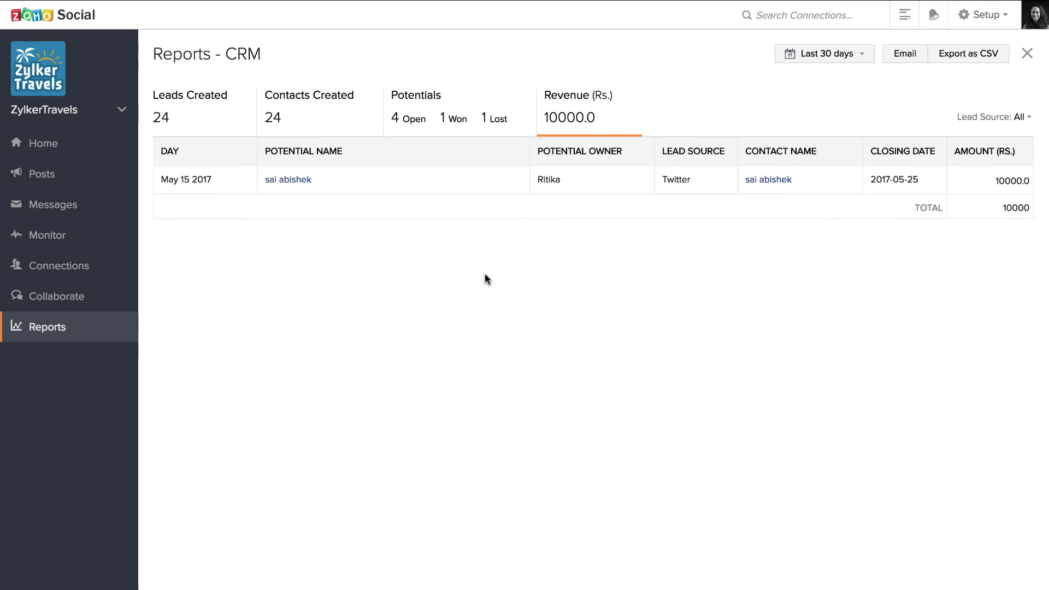
left_click(1021, 118)
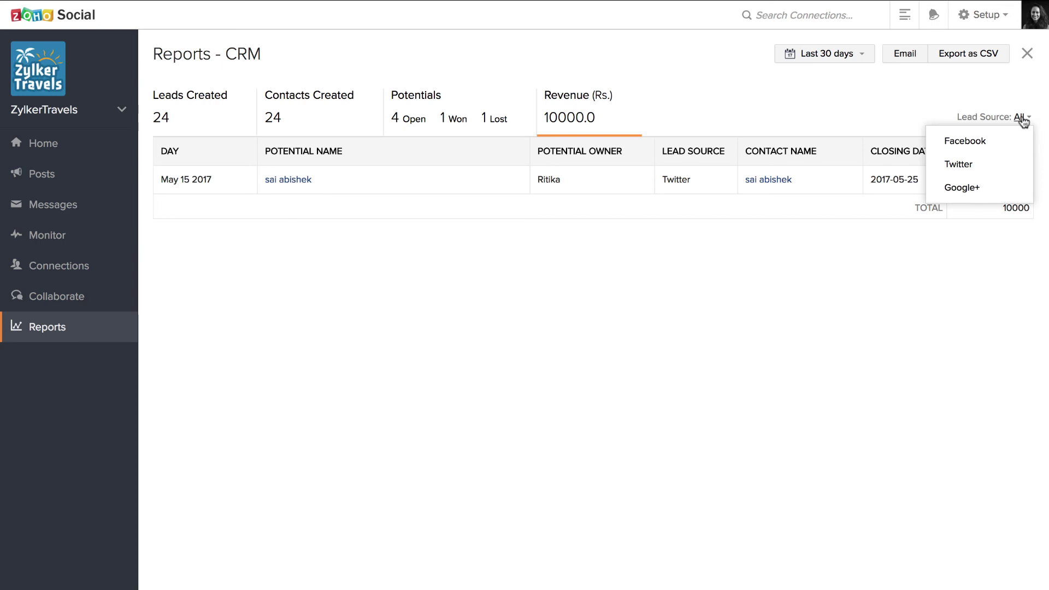
left_click(940, 258)
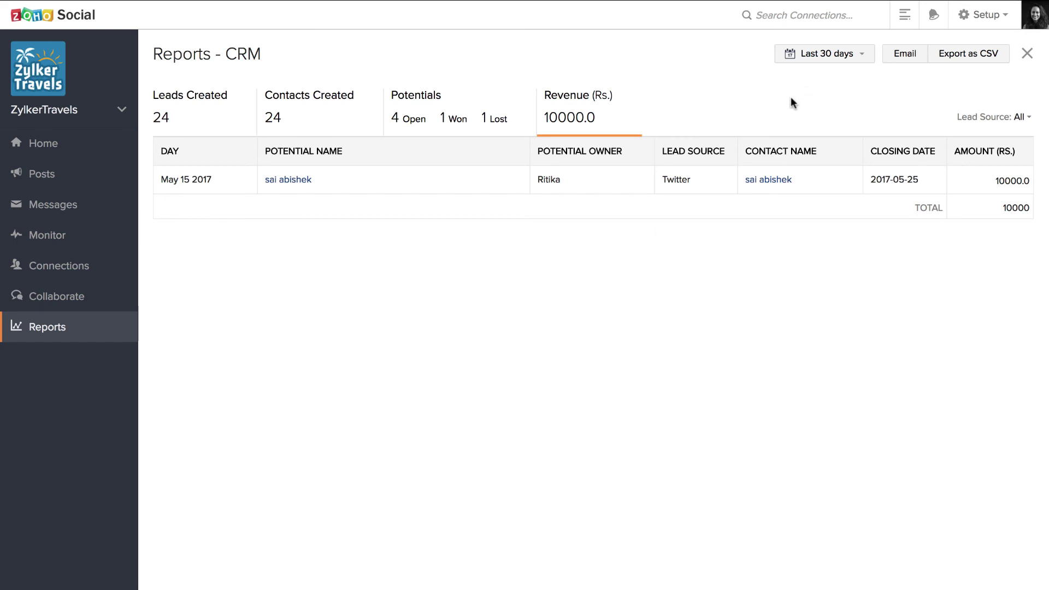
left_click(840, 59)
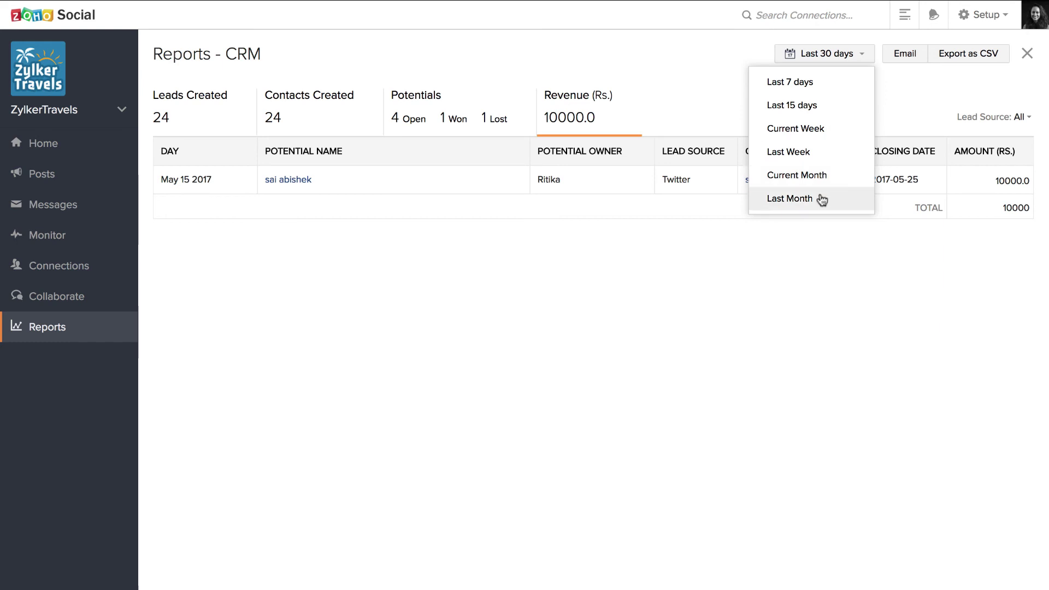
left_click(921, 81)
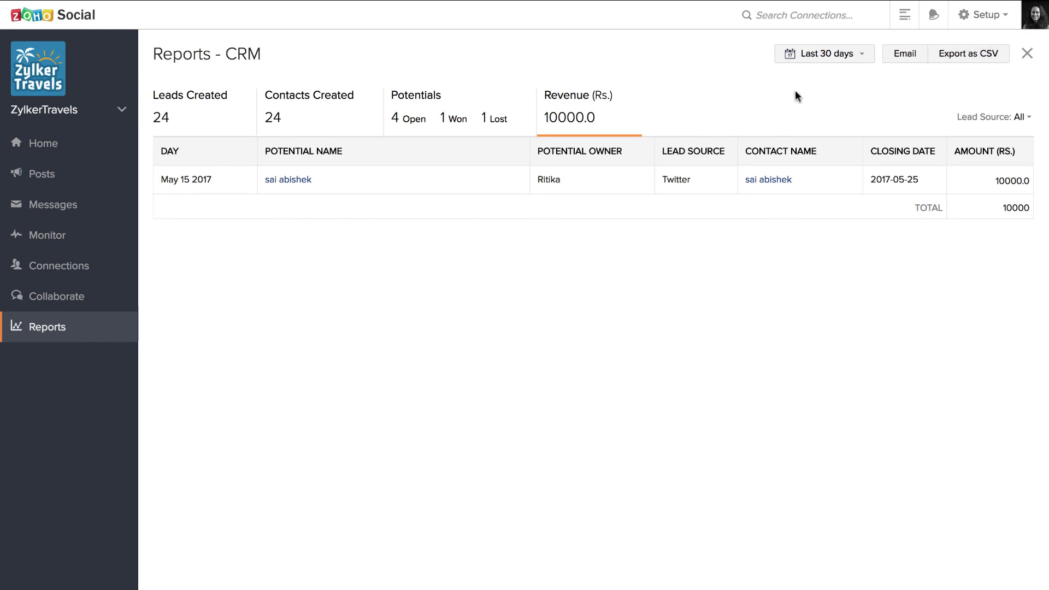
Close the CRM report to return to the Facebook Stats, then bring up the Setup menu
left_click(1026, 53)
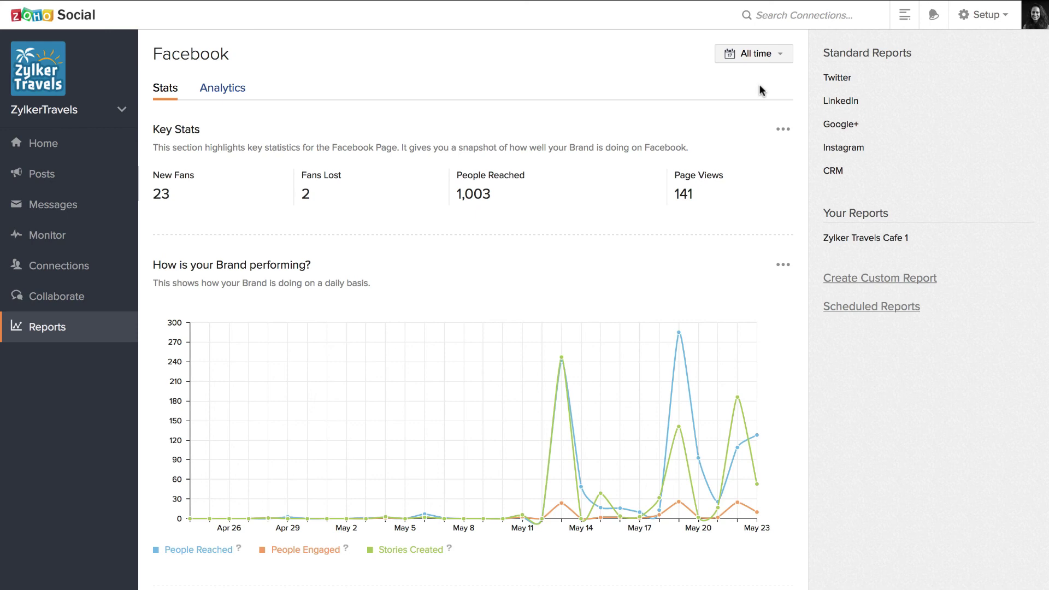
left_click(979, 20)
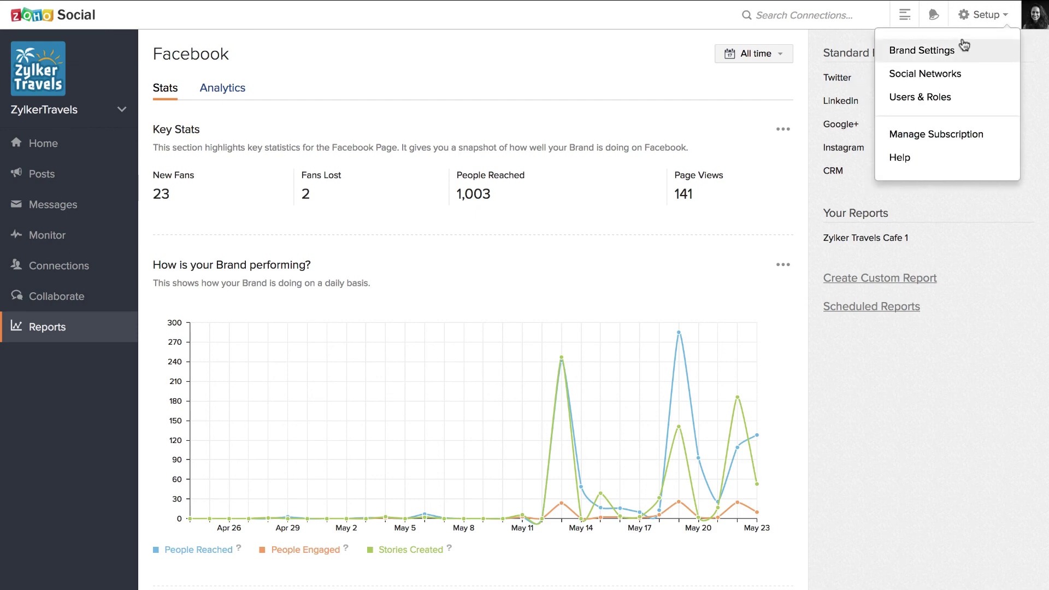
Go to Brand Settings and view the Lead Generation rules for Facebook actions
left_click(961, 44)
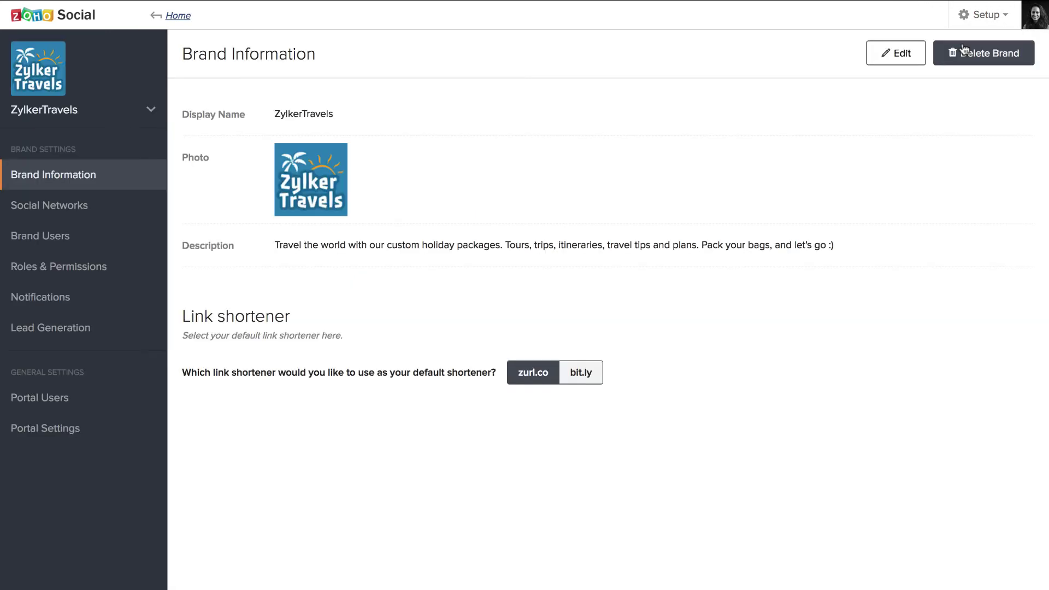
left_click(86, 330)
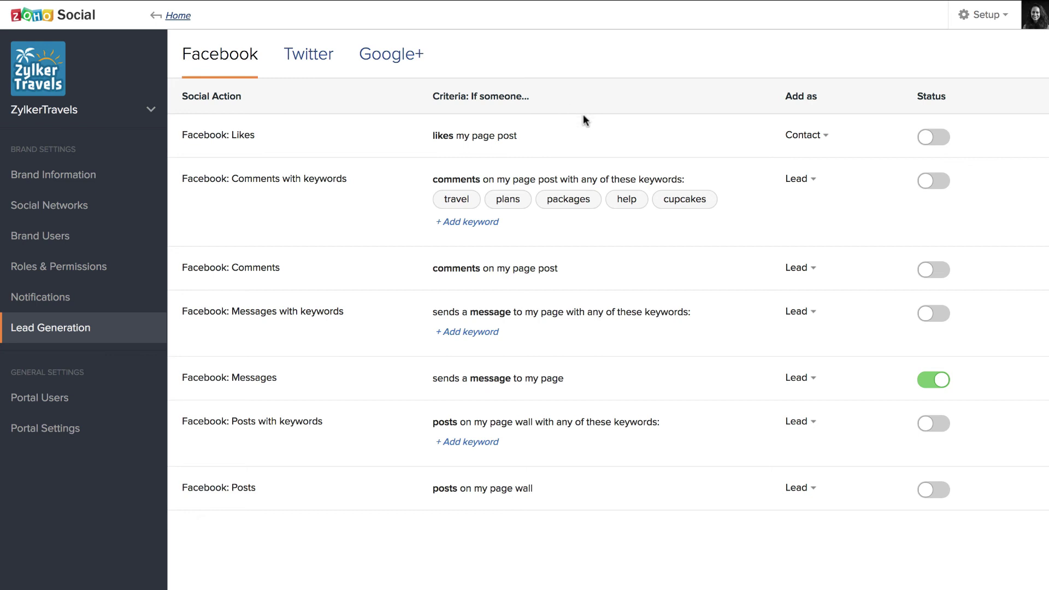
mouse_move(668, 201)
left_click(813, 180)
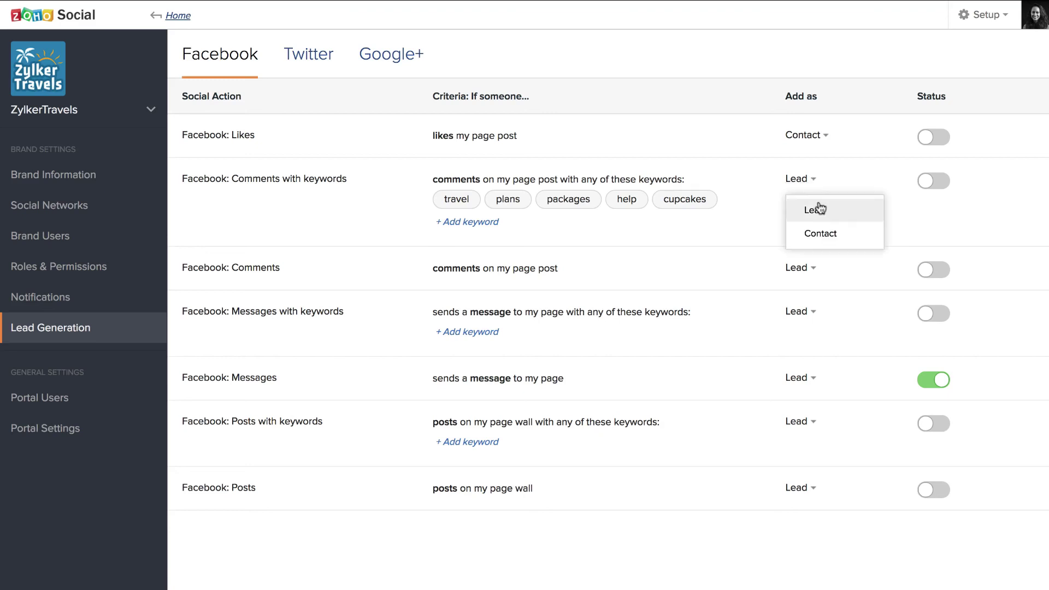
left_click(846, 171)
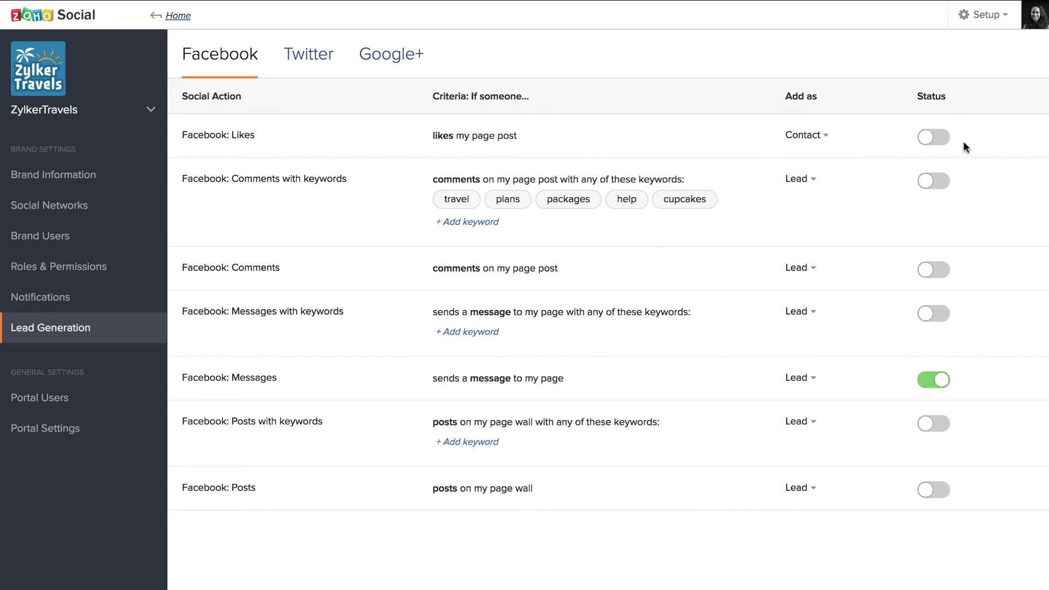
left_click(934, 138)
left_click(933, 139)
left_click(150, 110)
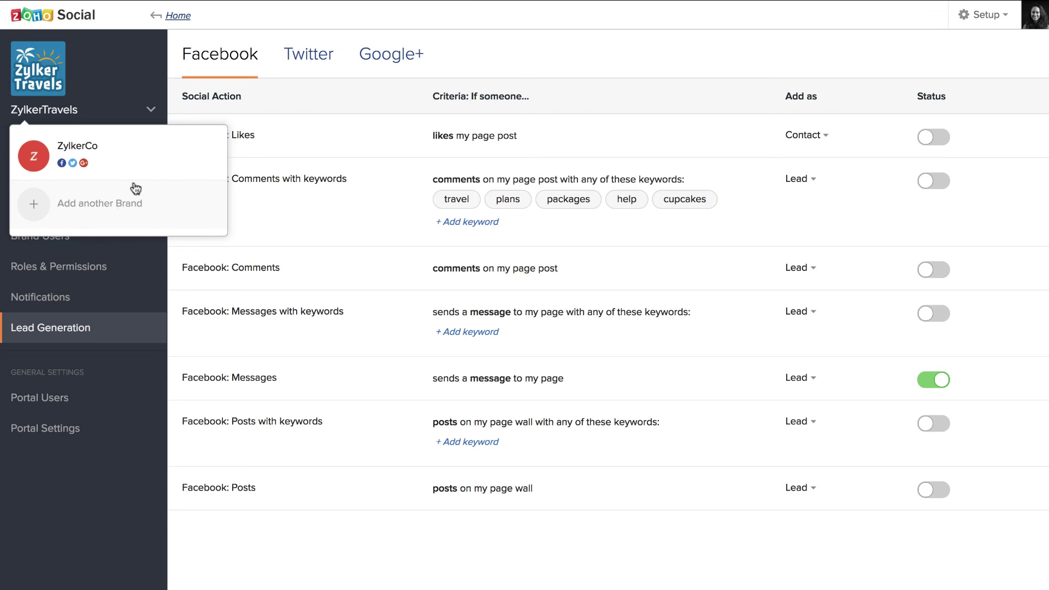
mouse_move(176, 165)
left_click(265, 94)
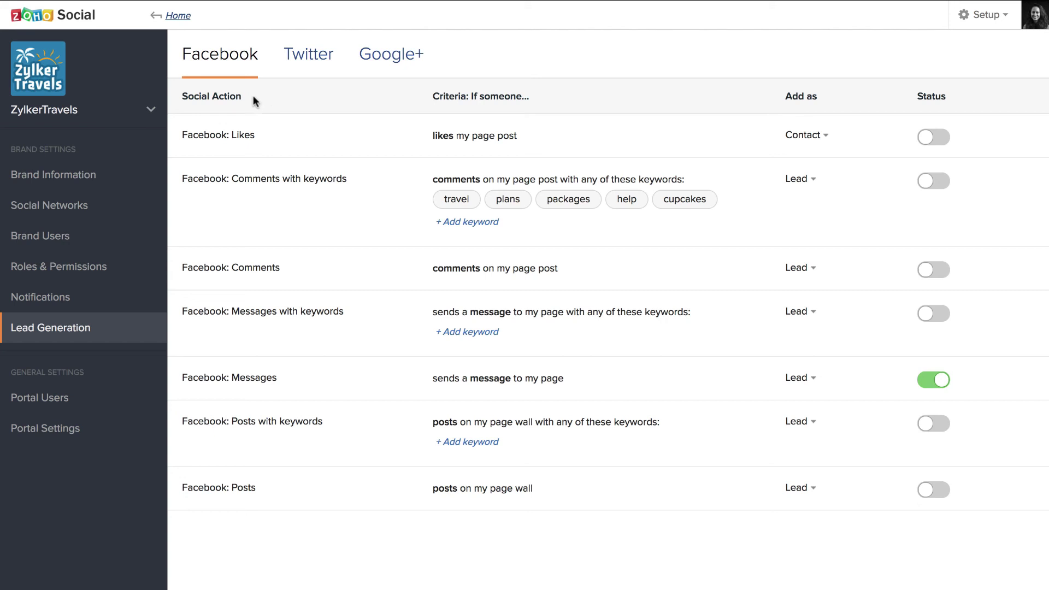
View Brand Information and Social Networks, ending on the Roles & Permissions table of four roles
left_click(74, 184)
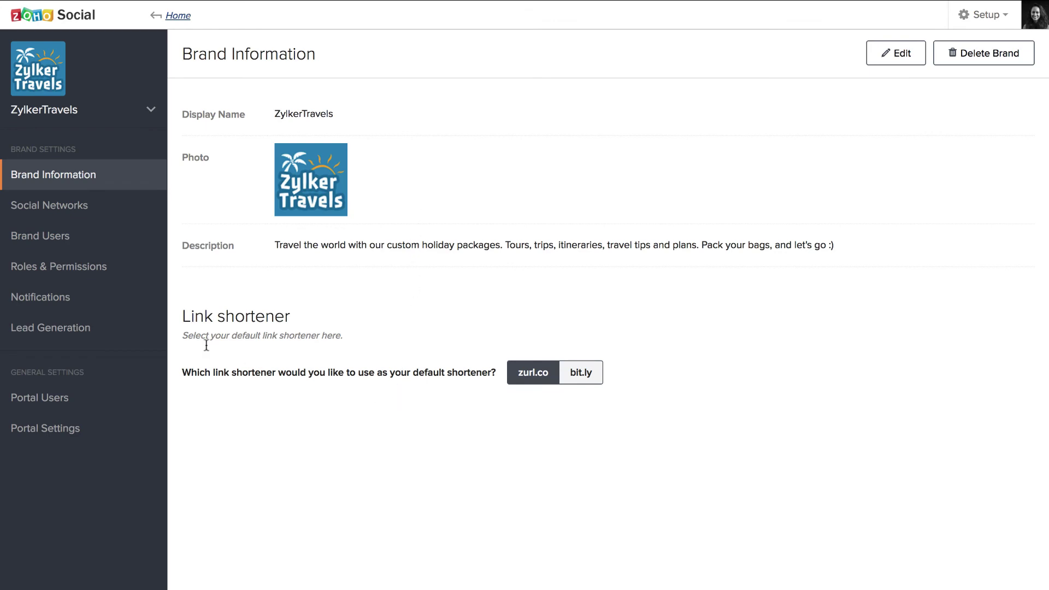
left_click(128, 207)
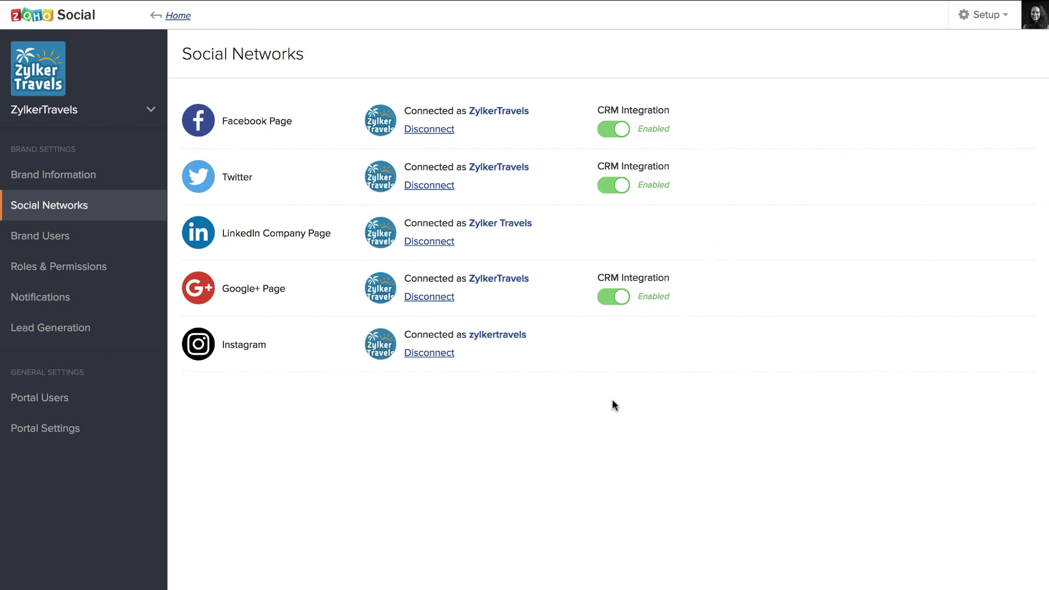
left_click(127, 267)
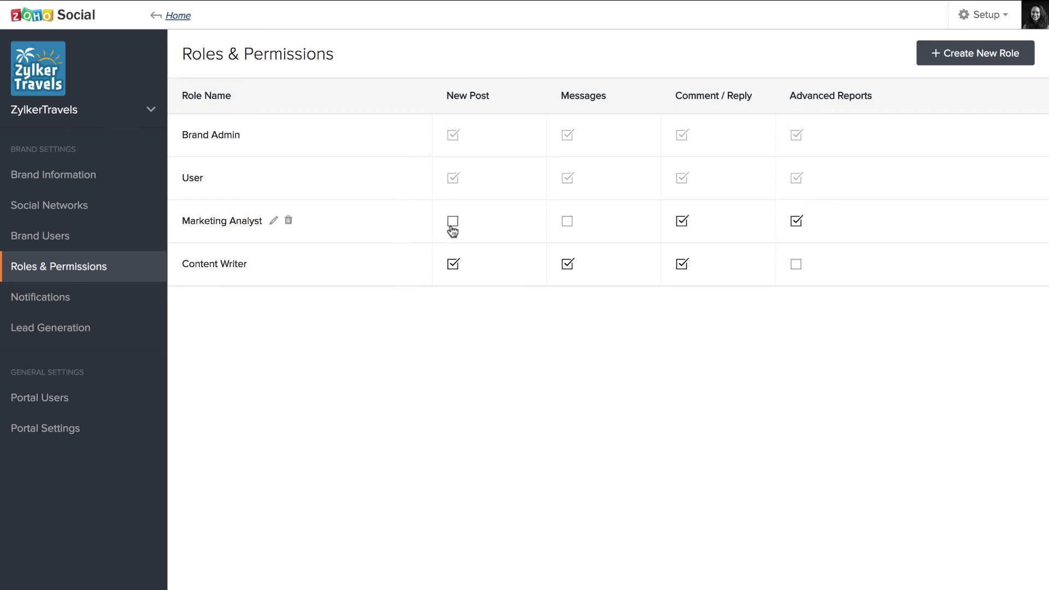
Show the Brand Users page listing each member's role and per-network access
left_click(117, 239)
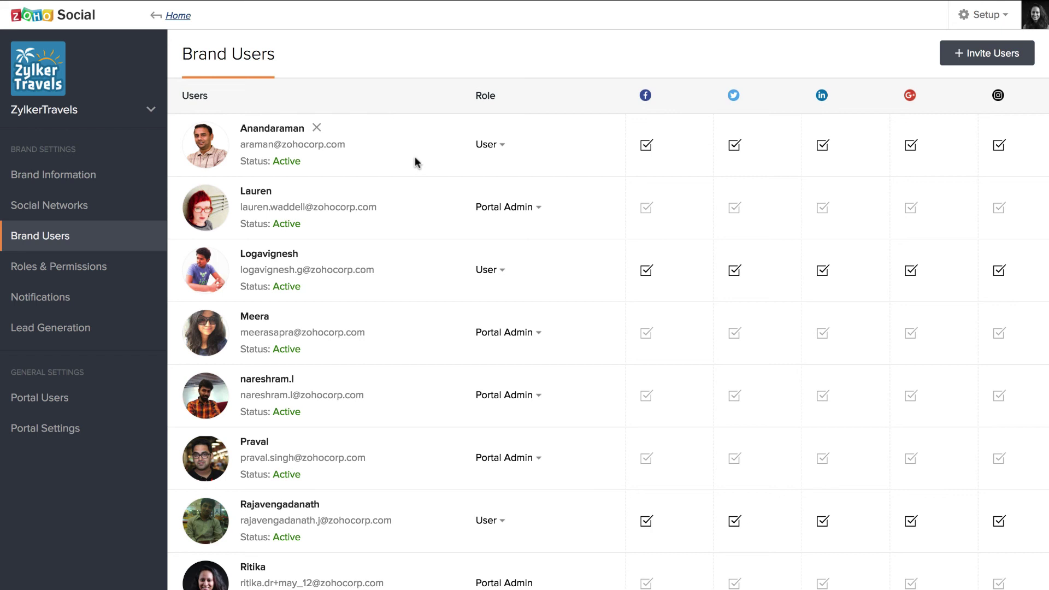
Check the second user's Role choices without changing them, then view the Notifications settings
left_click(536, 212)
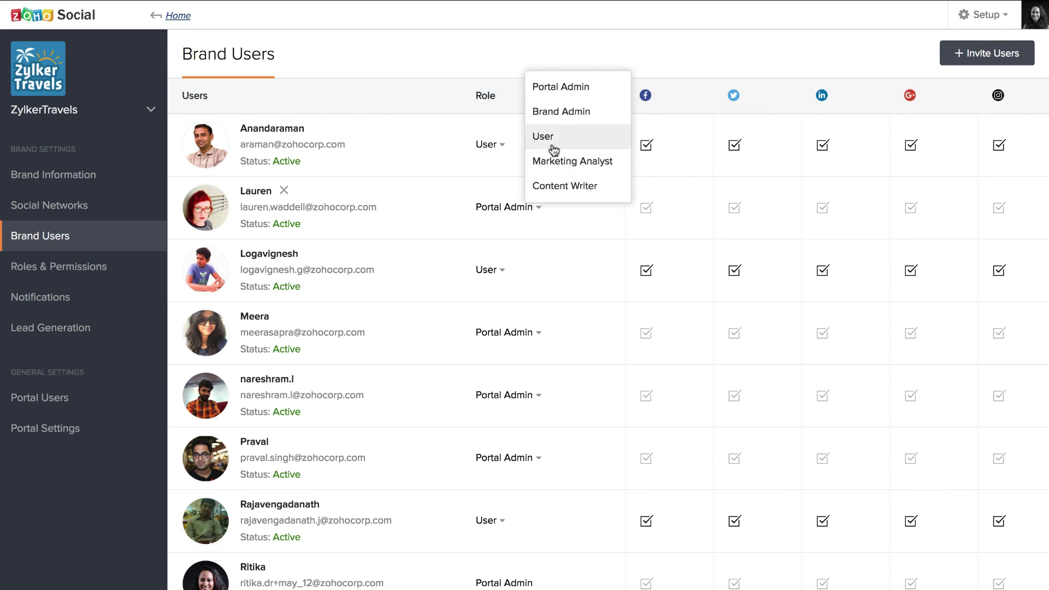
left_click(542, 251)
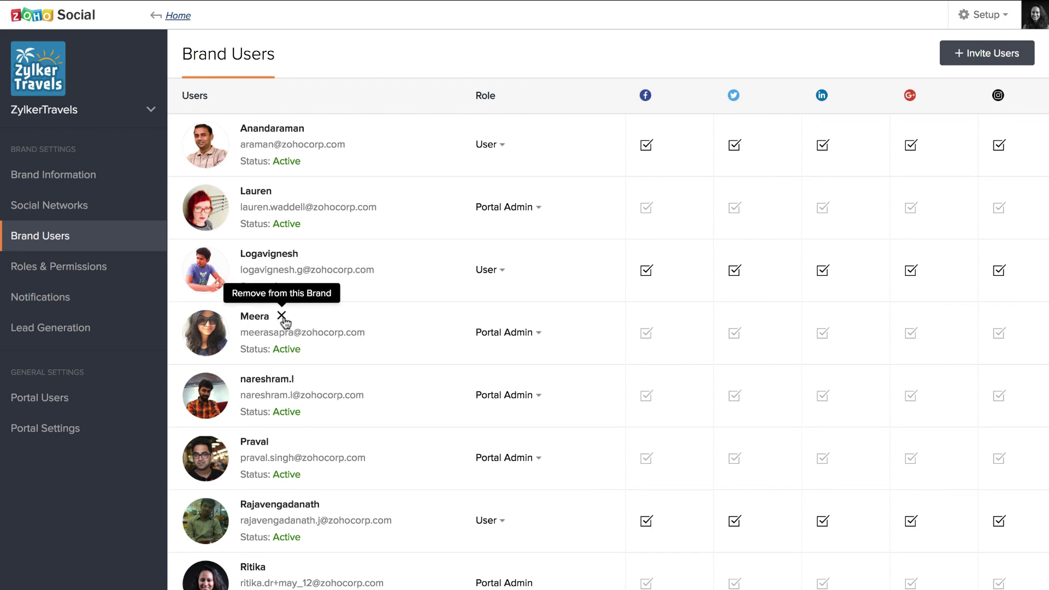
left_click(101, 298)
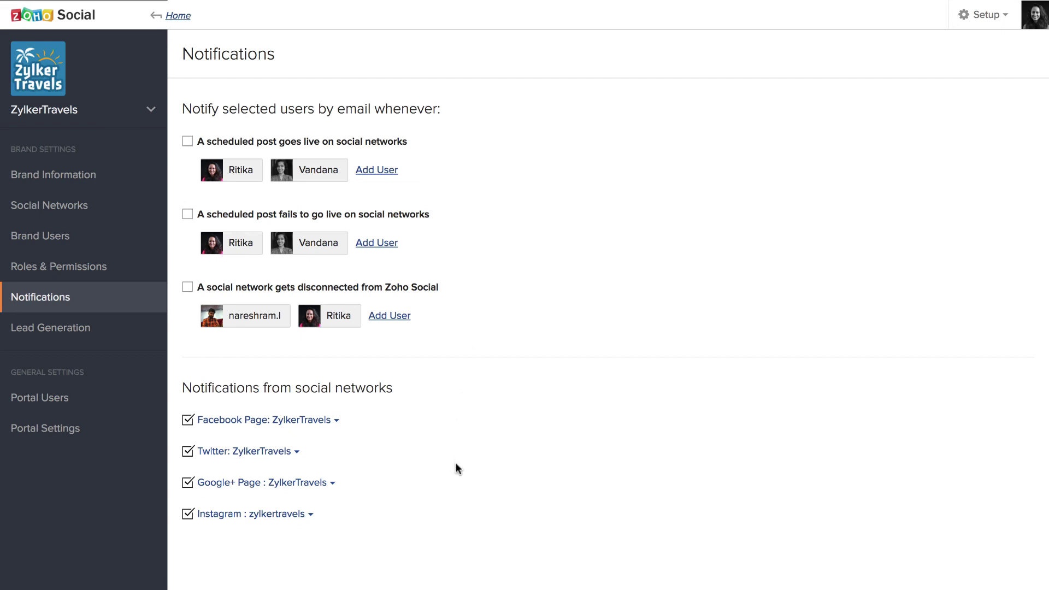
Expand the Facebook Page: ZylkerTravels and Twitter: ZylkerTravels notification sections
left_click(287, 430)
scroll(264, 499, "down", 4)
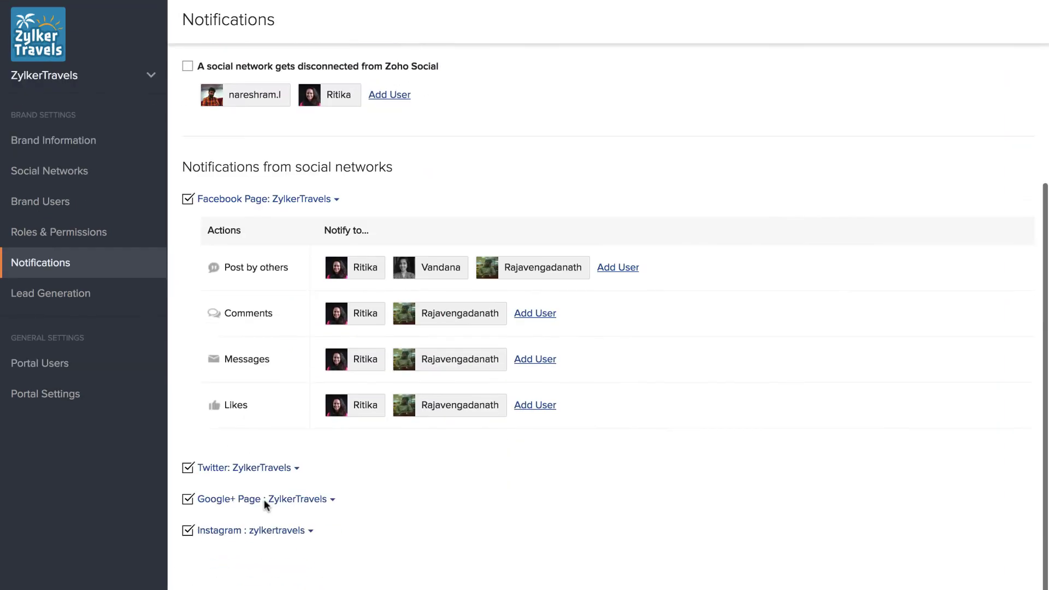
left_click(257, 462)
scroll(254, 534, "down", 5)
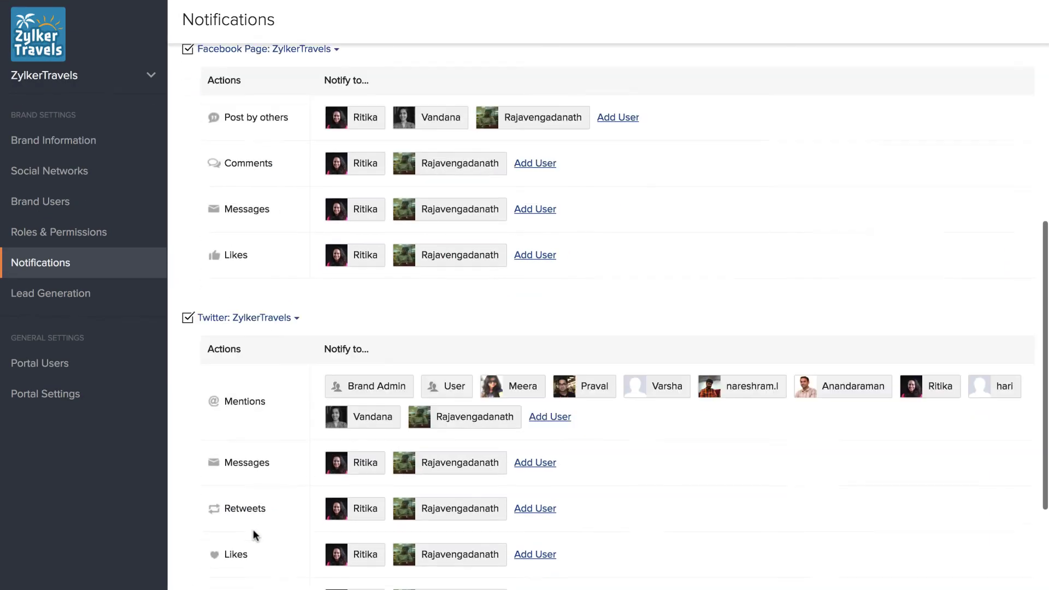